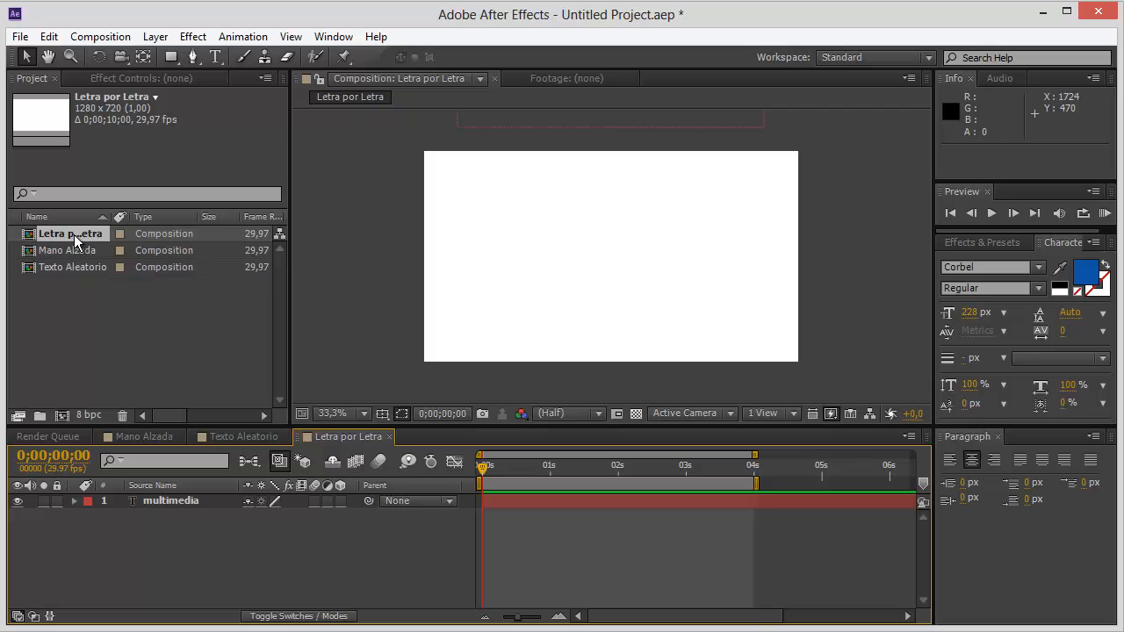
# Preview the text animations in the Letra por Letra, Texto Aleatorio and Mano Alzada compositions.
pyautogui.press('space')
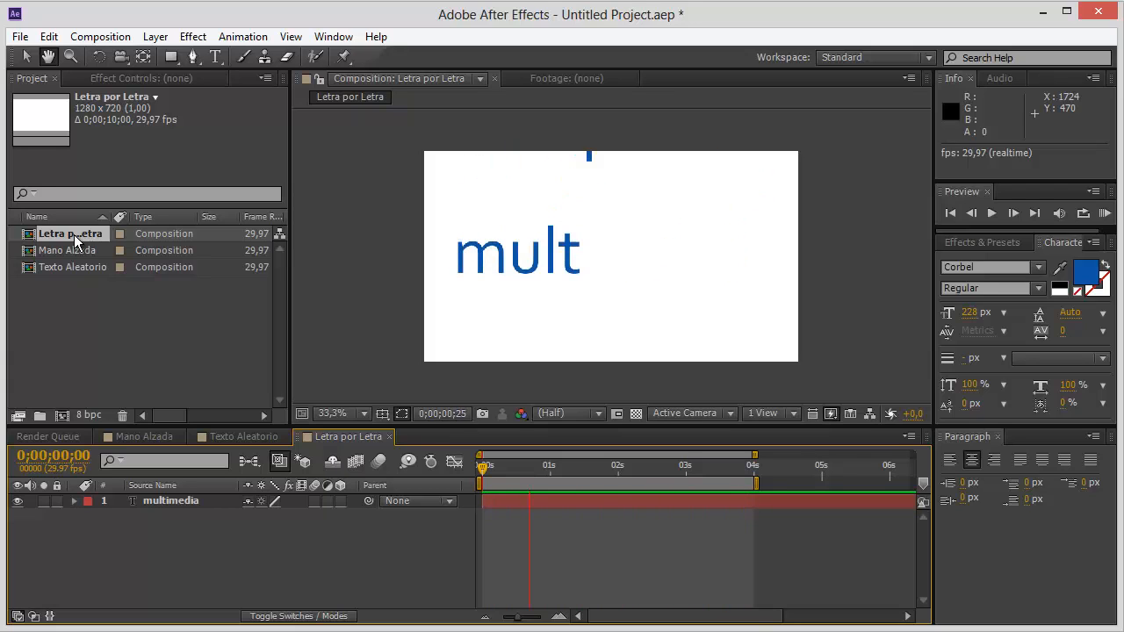
pyautogui.press('space')
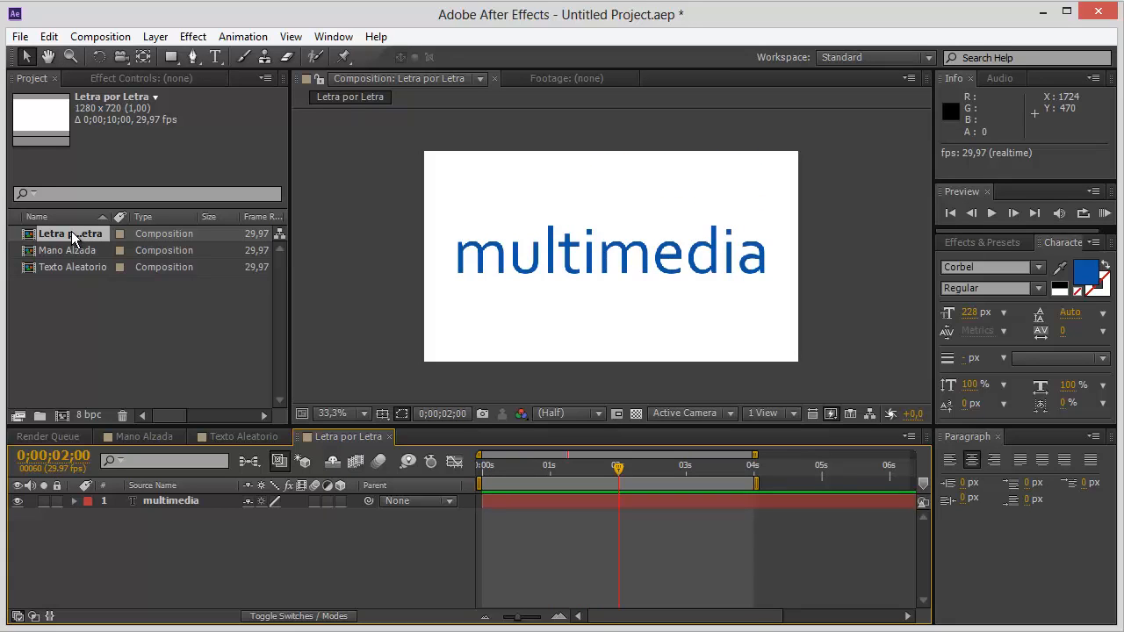
pyautogui.doubleClick(65, 267)
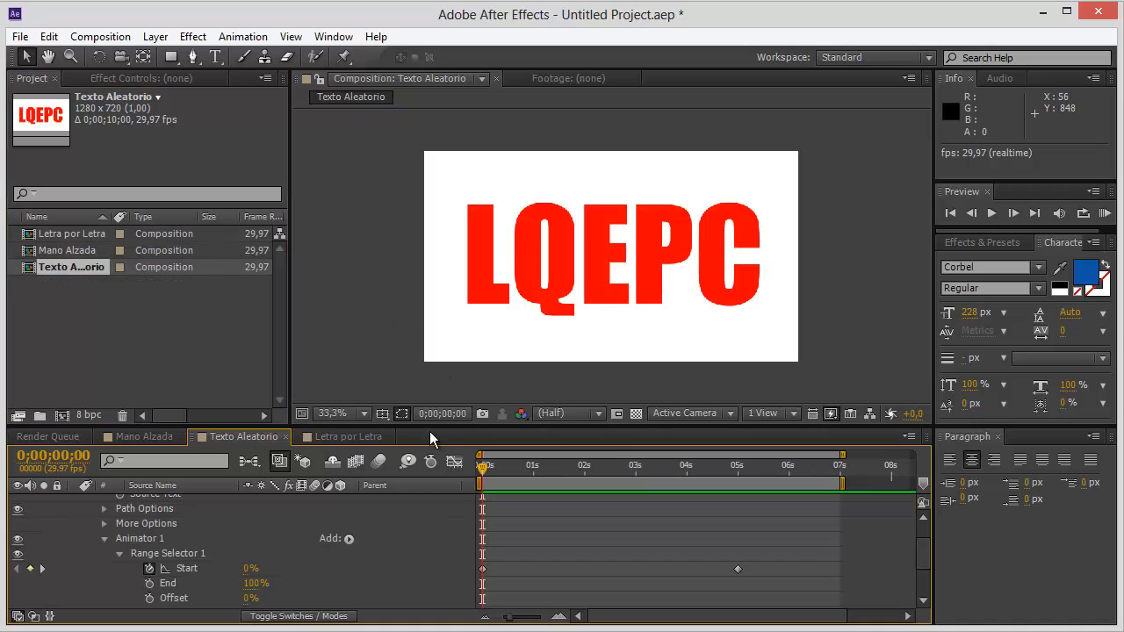
pyautogui.press('space')
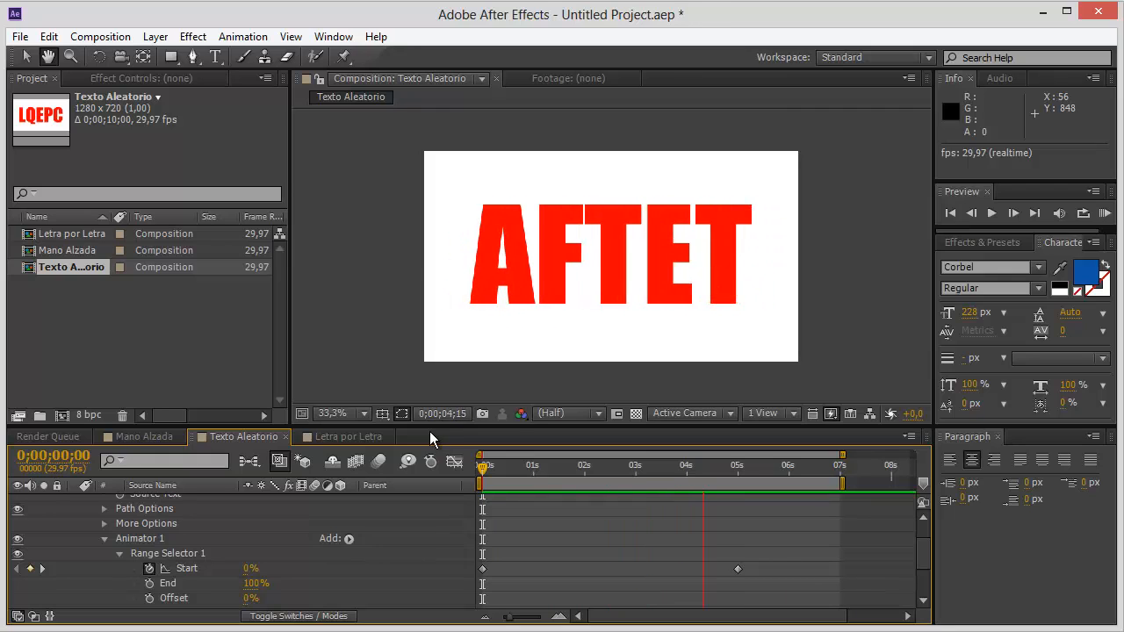
pyautogui.press('space')
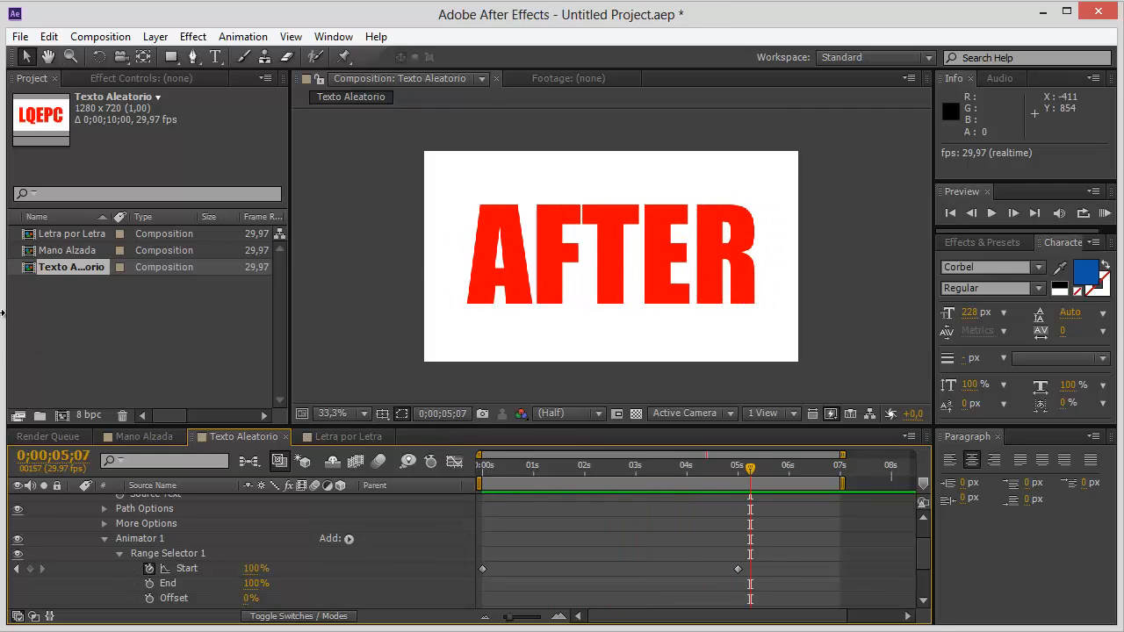
pyautogui.doubleClick(58, 254)
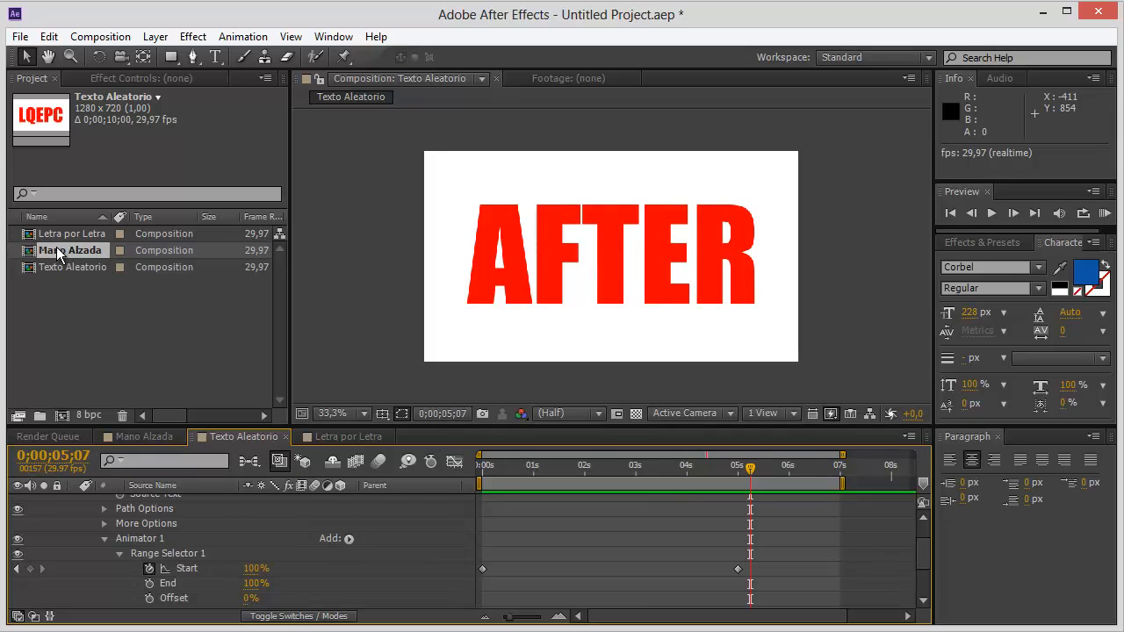
pyautogui.click(484, 464)
pyautogui.press('space')
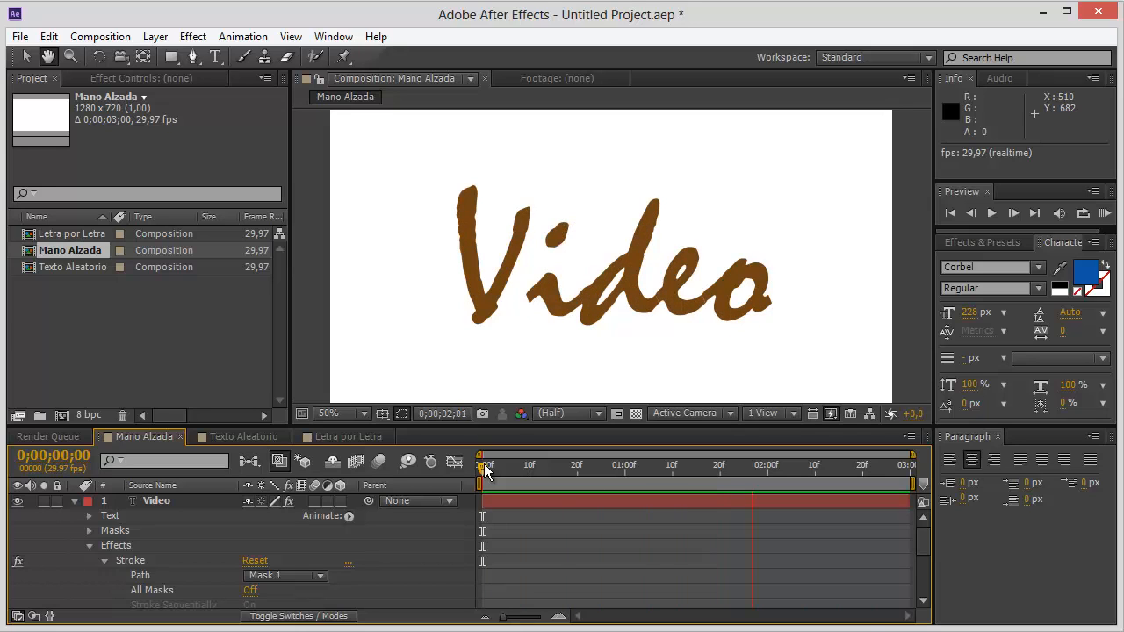
pyautogui.press('space')
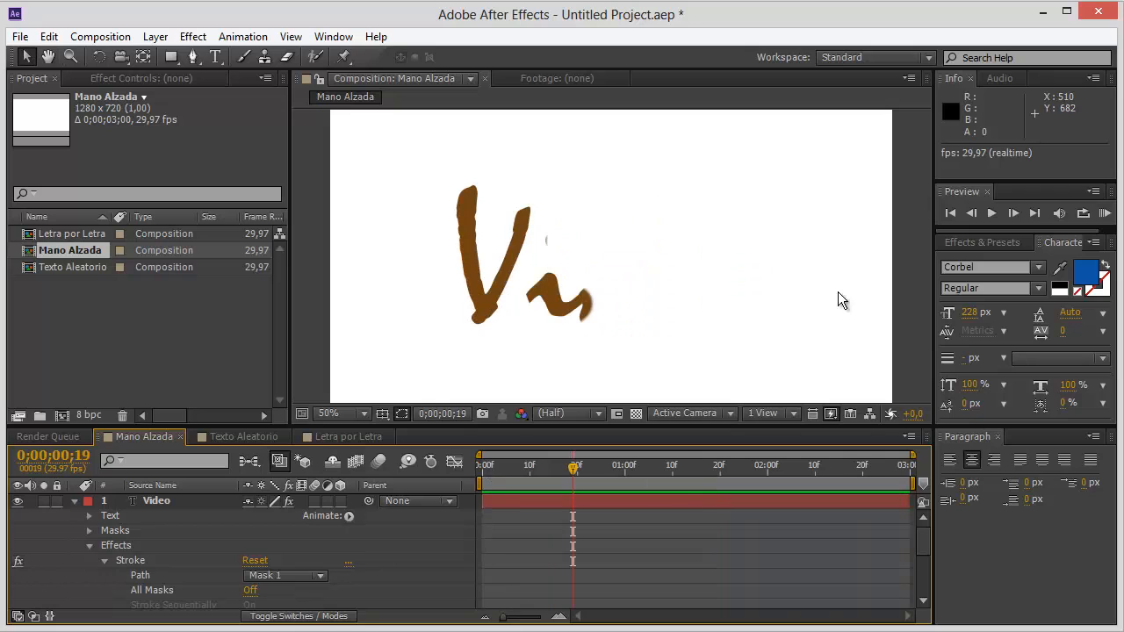
# Start a new project with a 1280 x 720, 10-second composition and add the text "Multimedia" to it.
pyautogui.click(20, 36)
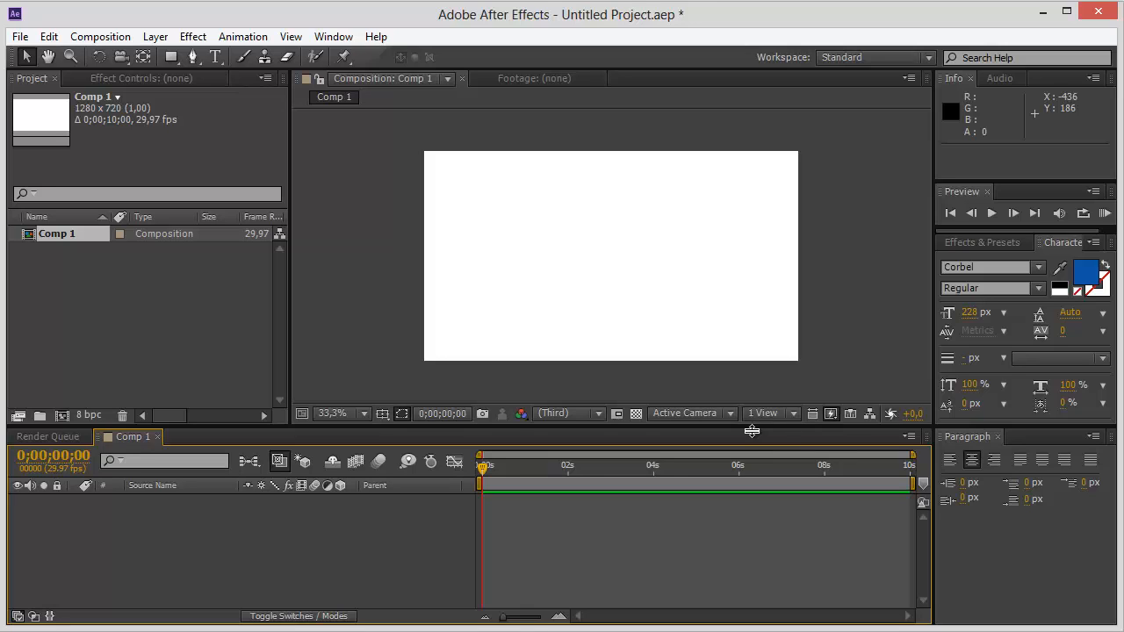
pyautogui.click(216, 60)
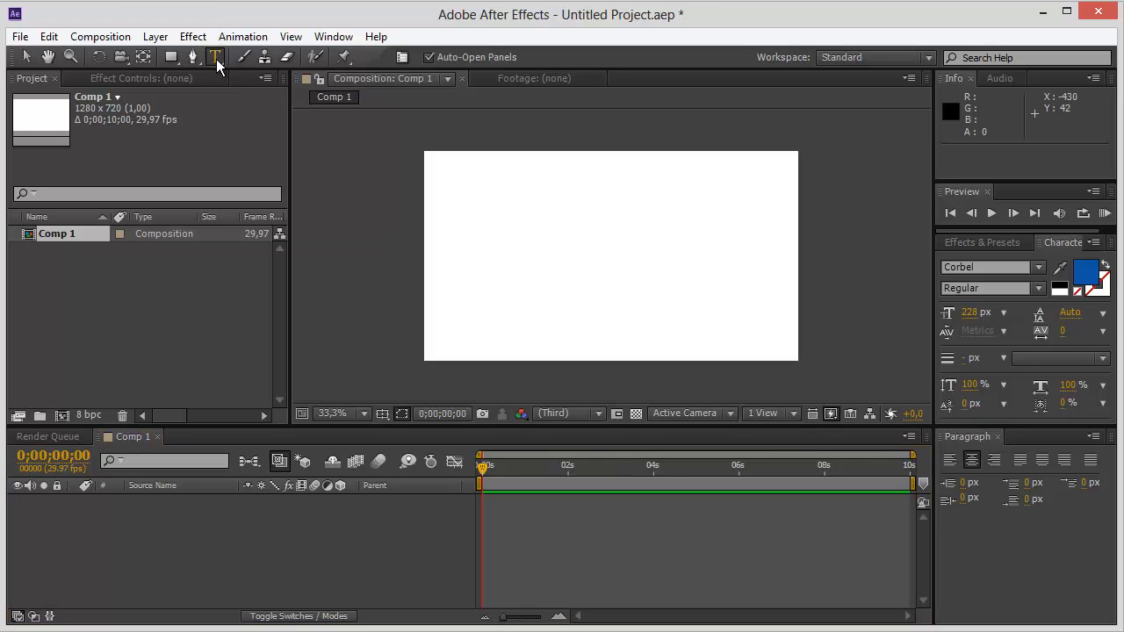
pyautogui.click(467, 252)
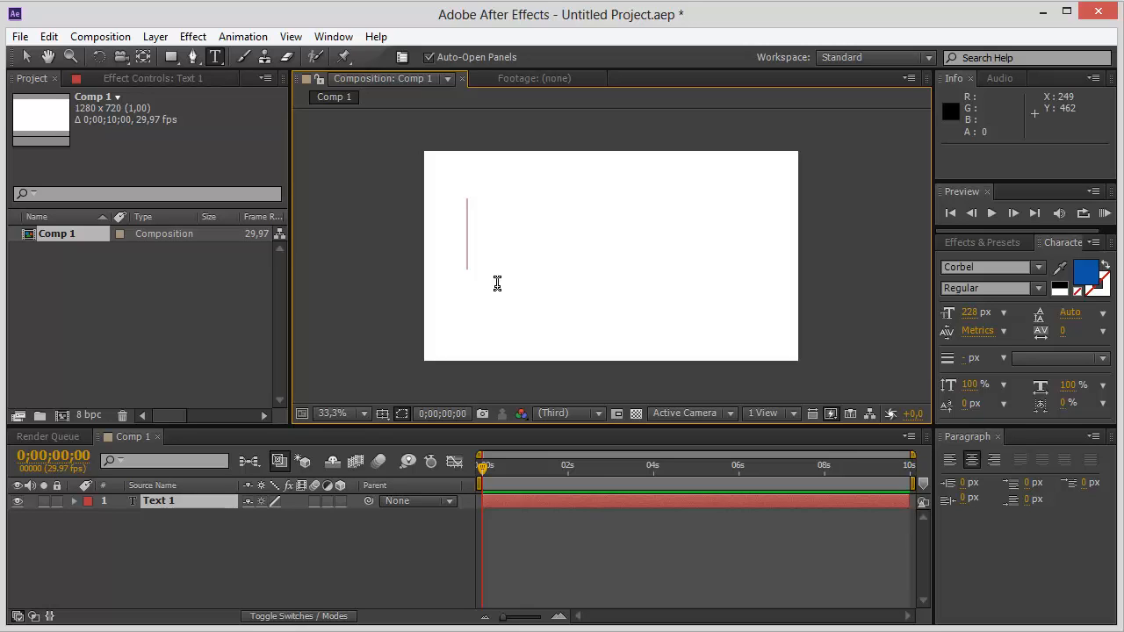
pyautogui.write('M')
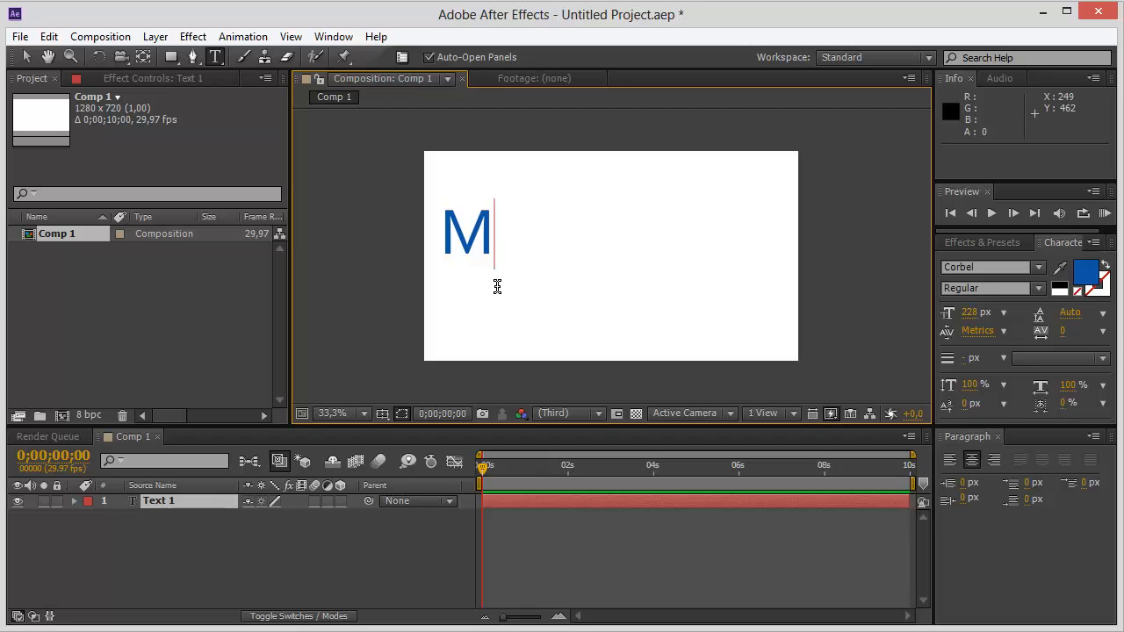
pyautogui.write('ultim')
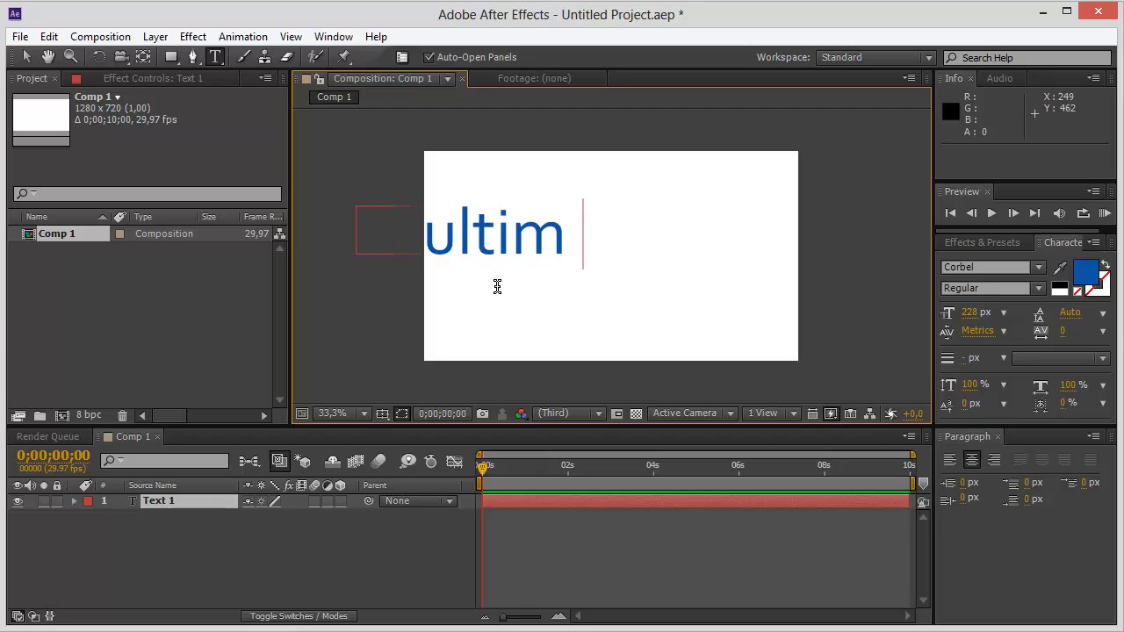
pyautogui.write('edia')
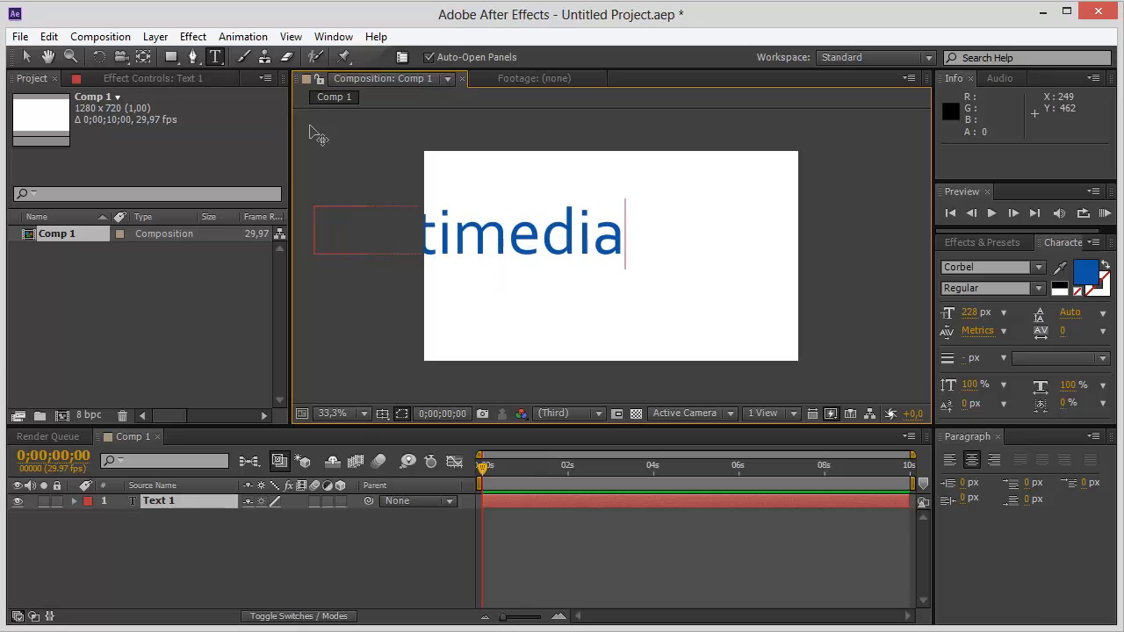
# Move the Multimedia text to the centre of the frame, at about 648, 417, and deselect it.
pyautogui.click(26, 60)
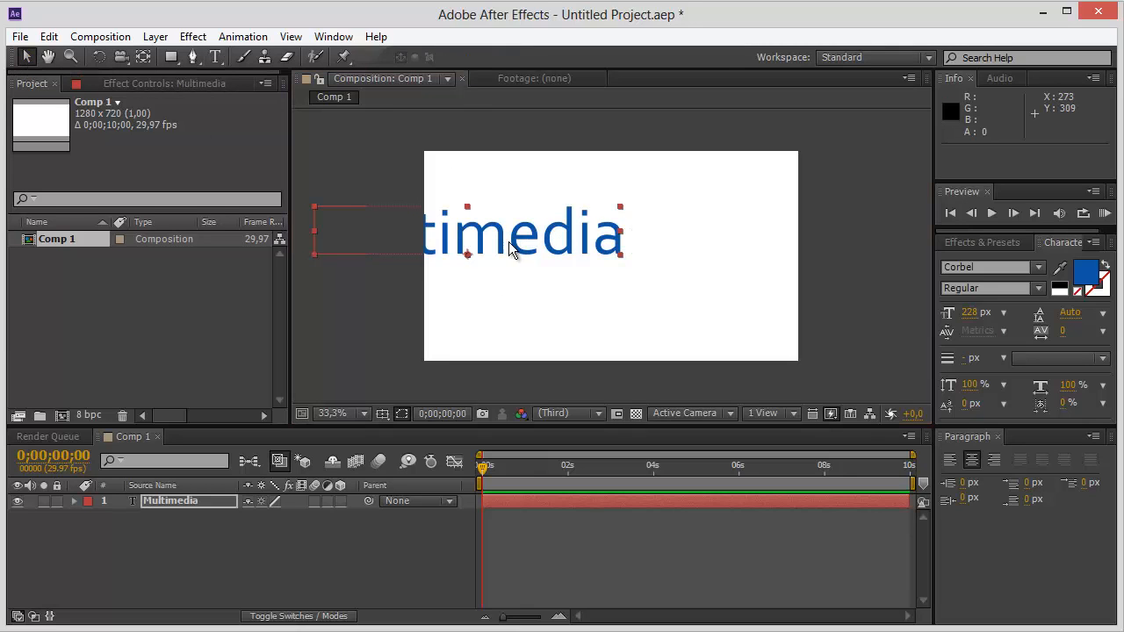
pyautogui.moveTo(518, 250); pyautogui.dragTo(663, 271)
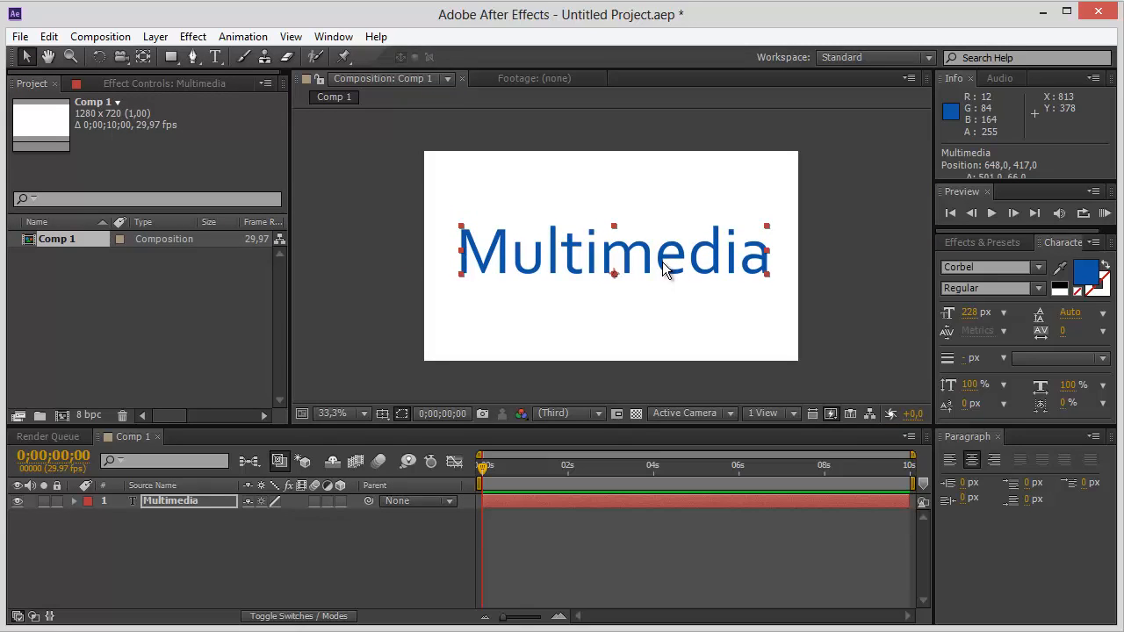
pyautogui.click(655, 168)
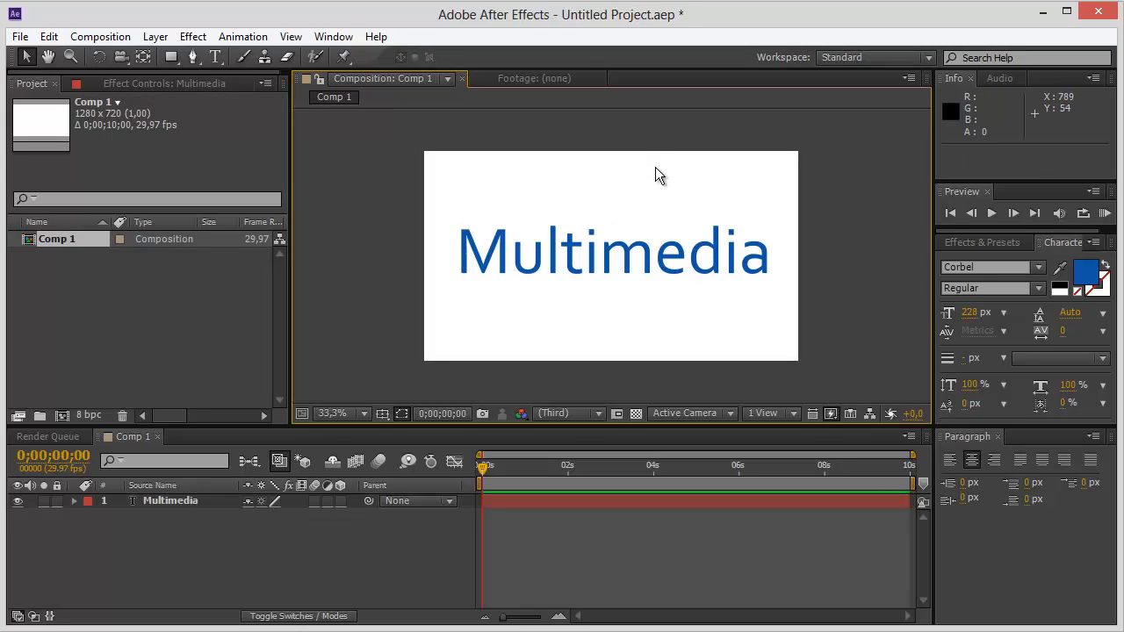
# Add a Position animator to the Multimedia text layer.
pyautogui.click(651, 254)
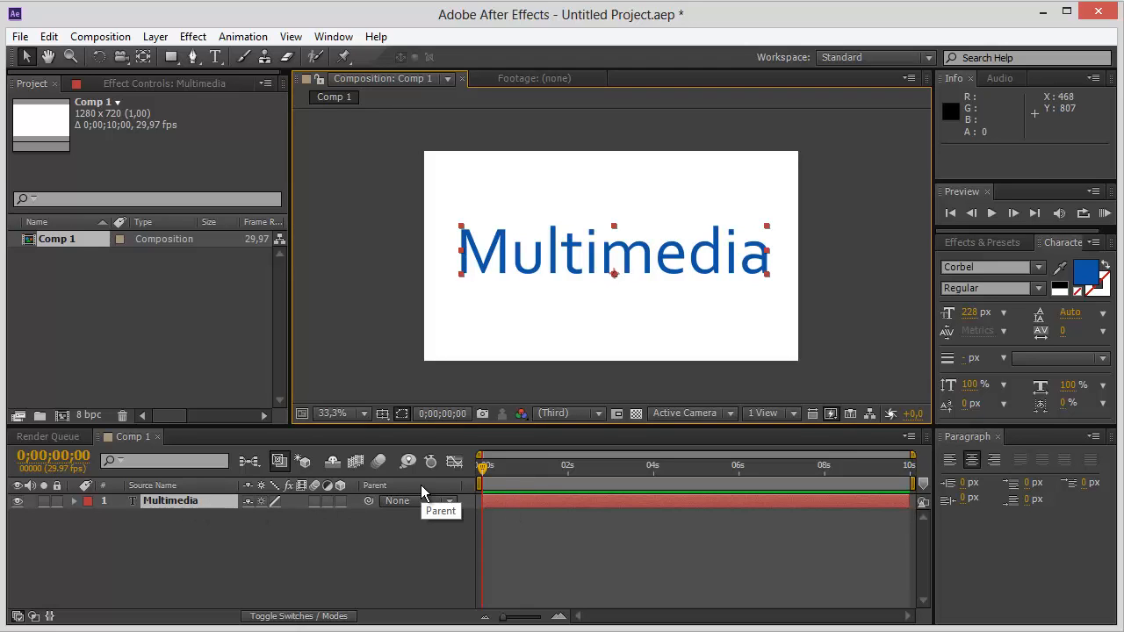
pyautogui.click(74, 502)
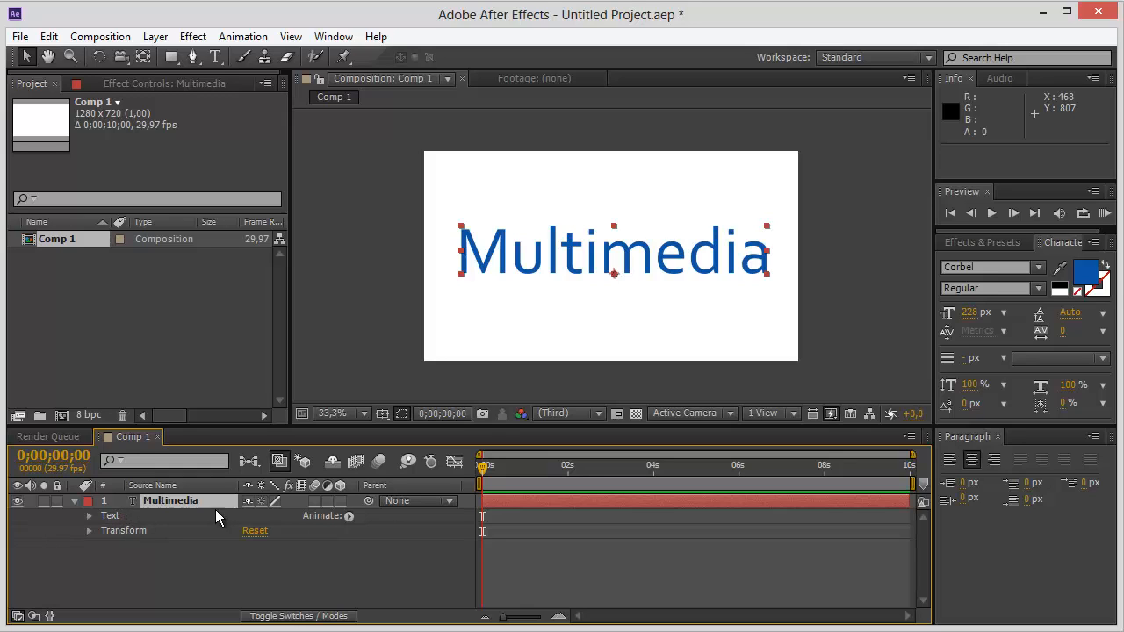
pyautogui.click(348, 516)
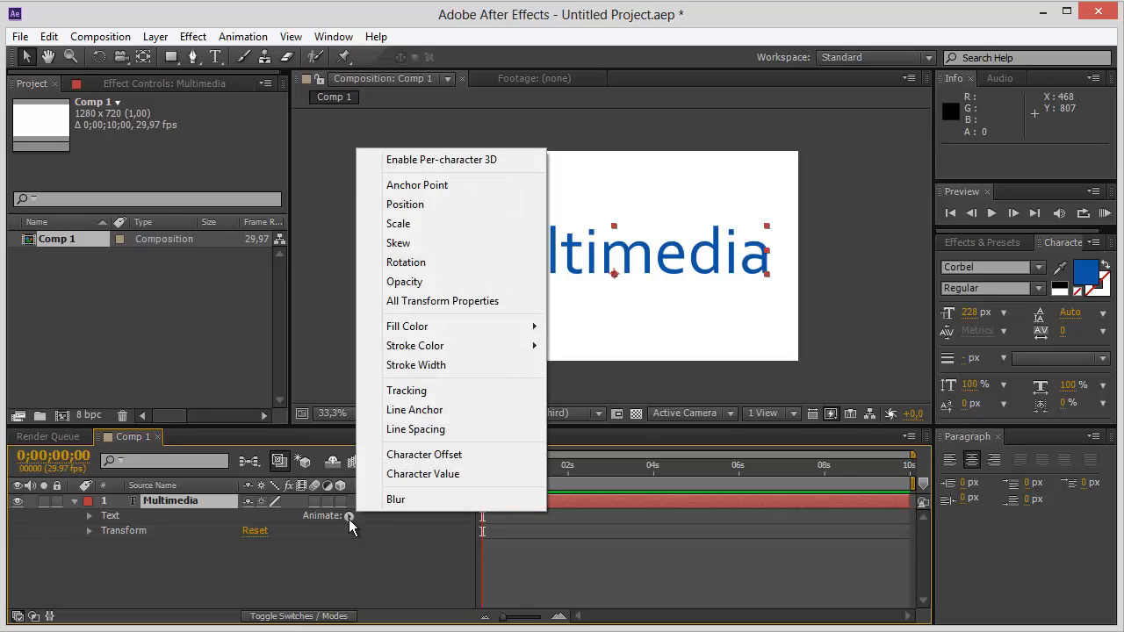
pyautogui.click(438, 204)
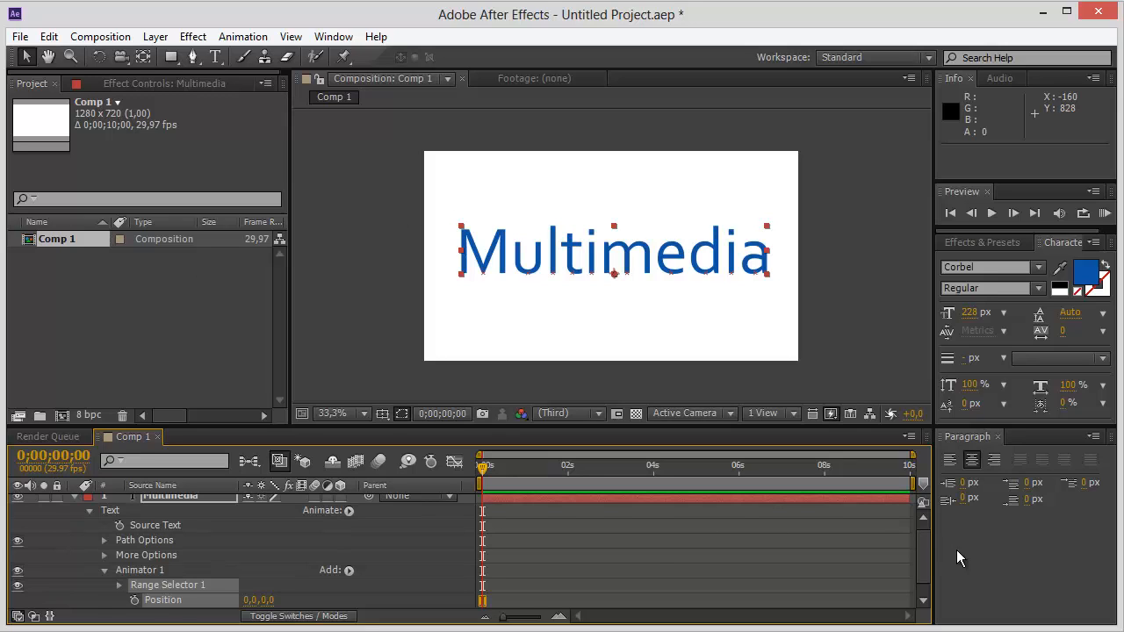
pyautogui.click(922, 598)
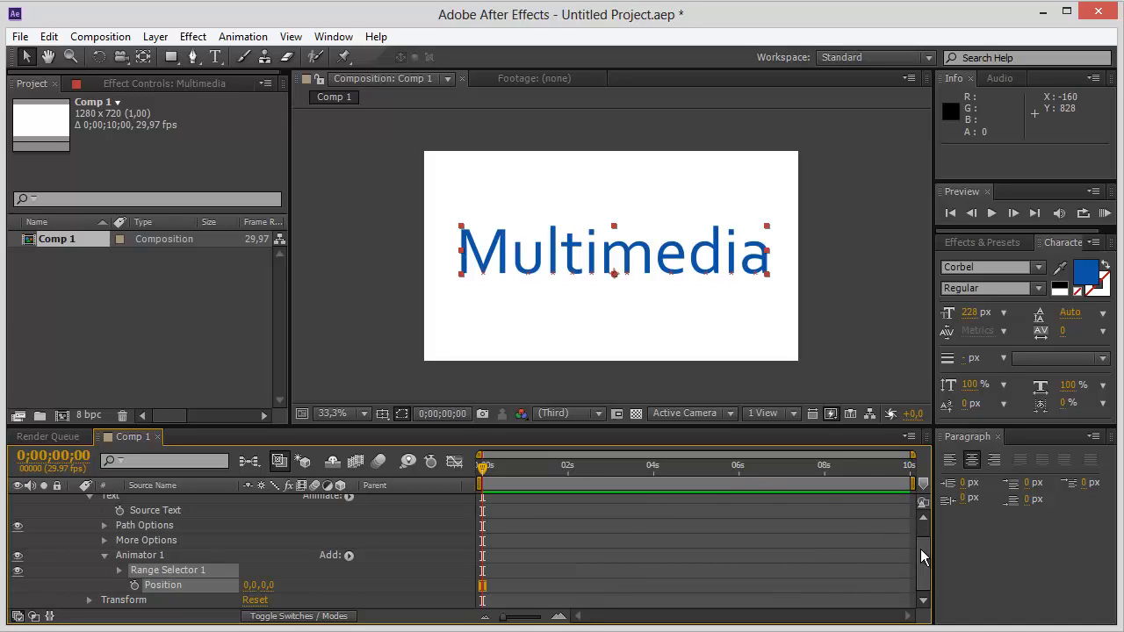
pyautogui.moveTo(921, 550)
pyautogui.mouseDown()
pyautogui.moveTo(921, 539)
pyautogui.moveTo(921, 550)
pyautogui.mouseUp()
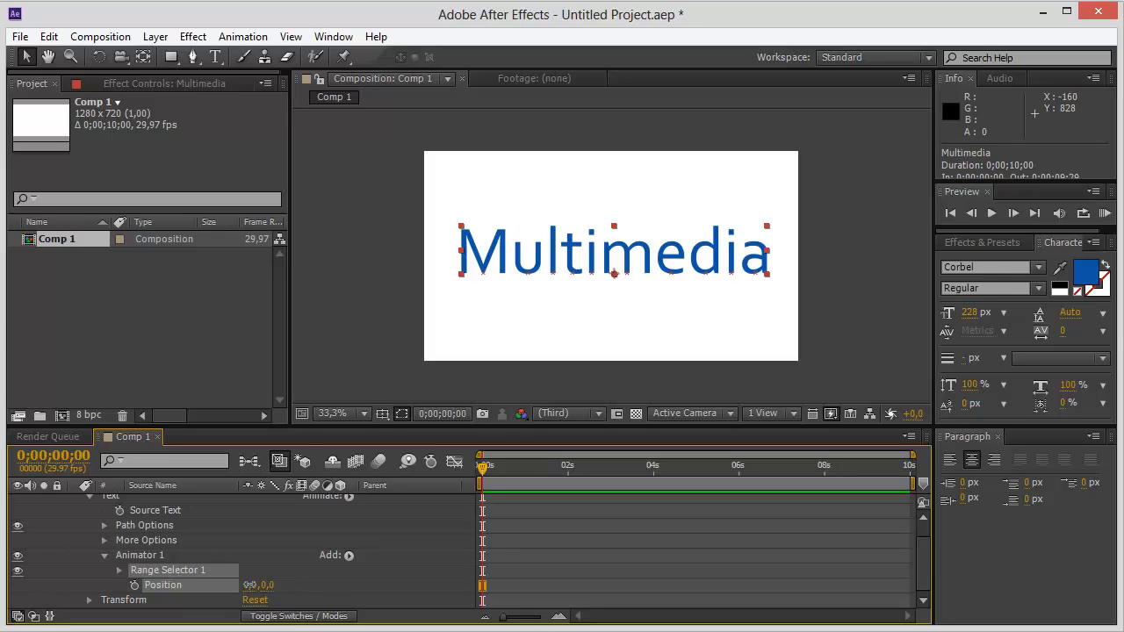
# Try shifting the text horizontally with the animator's Position, and reset the X value to 0.
pyautogui.moveTo(251, 585); pyautogui.dragTo(322, 584)
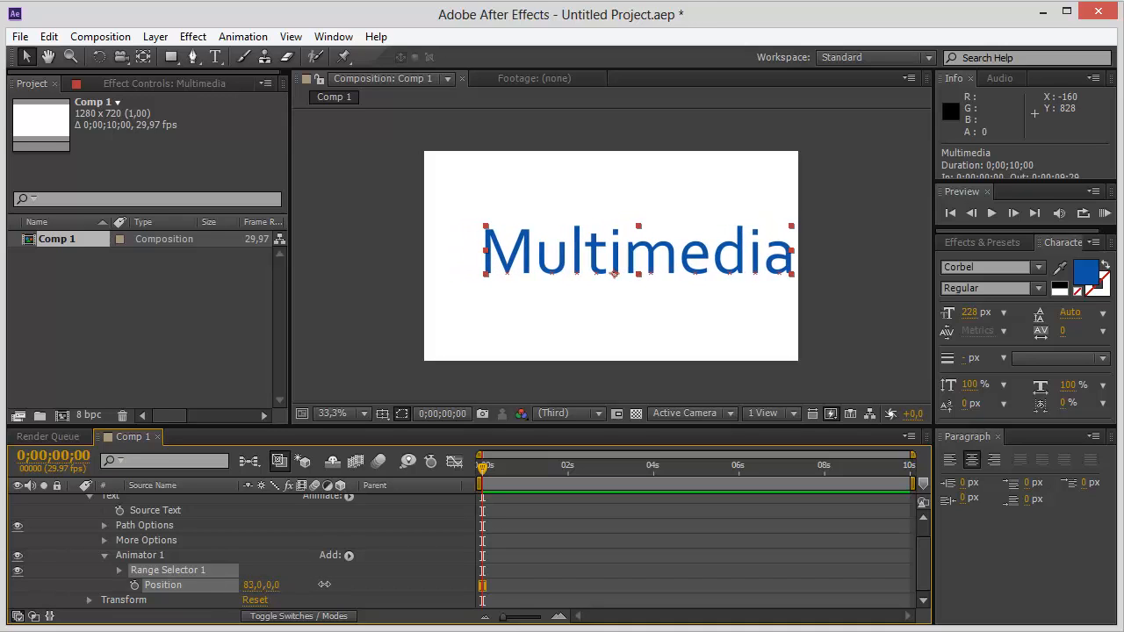
pyautogui.moveTo(197, 585); pyautogui.dragTo(269, 591)
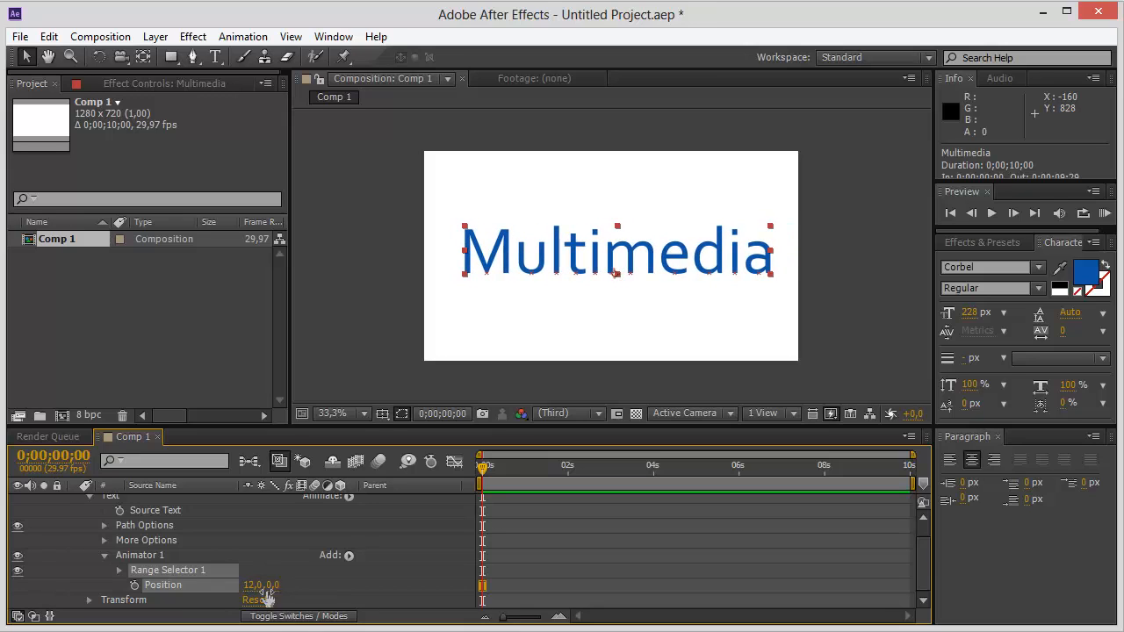
pyautogui.click(248, 587)
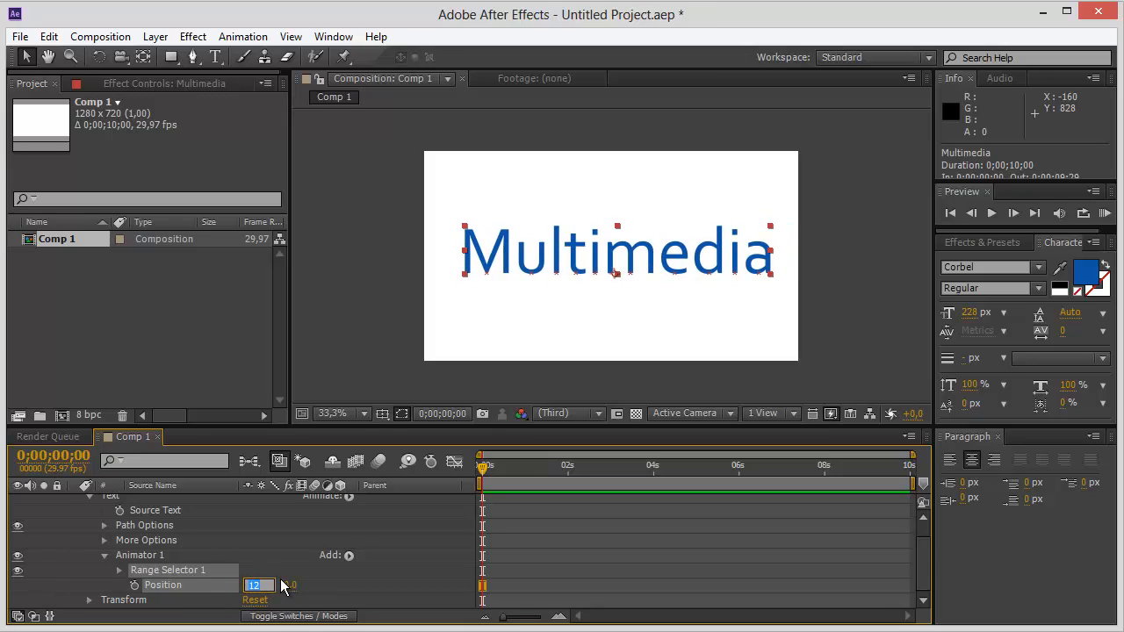
pyautogui.write('0')
pyautogui.press('Return')
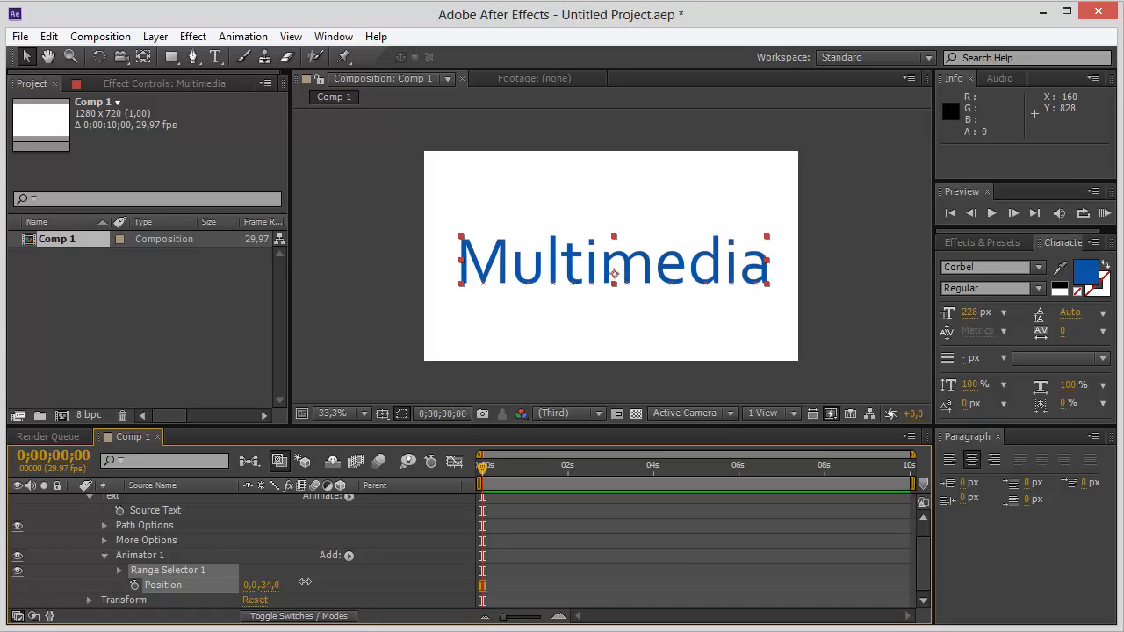
# Try shifting the text vertically with the animator's Position, and reset the Y value to 0.
pyautogui.moveTo(305, 581); pyautogui.dragTo(201, 566)
pyautogui.moveTo(156, 567); pyautogui.dragTo(281, 570)
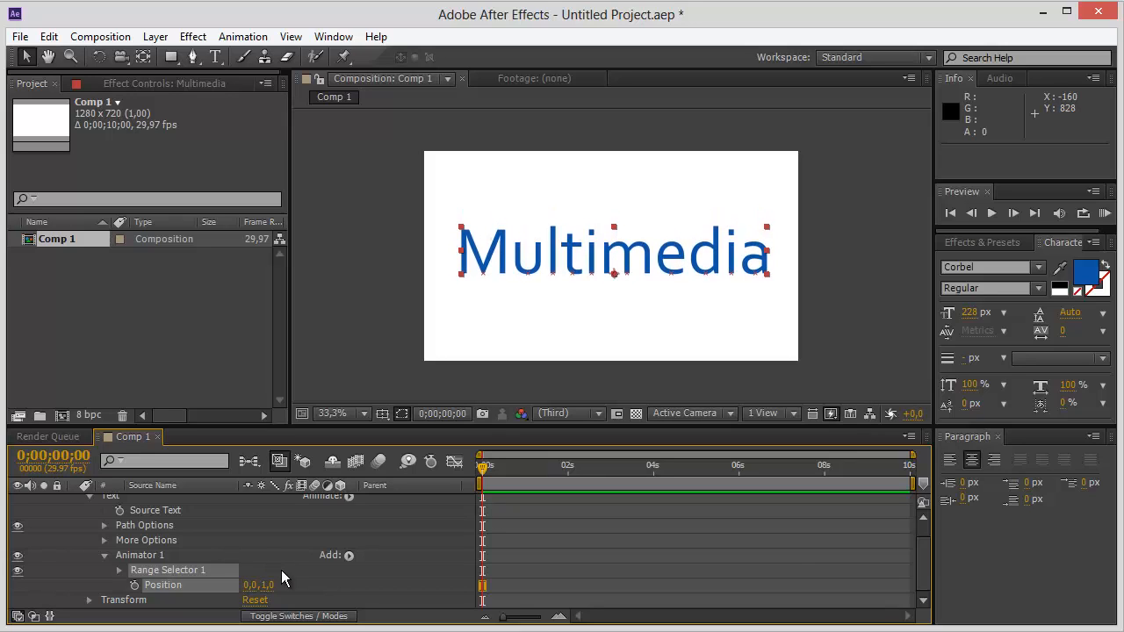
pyautogui.click(267, 583)
pyautogui.write('0')
pyautogui.press('Return')
pyautogui.moveTo(271, 585); pyautogui.dragTo(383, 586)
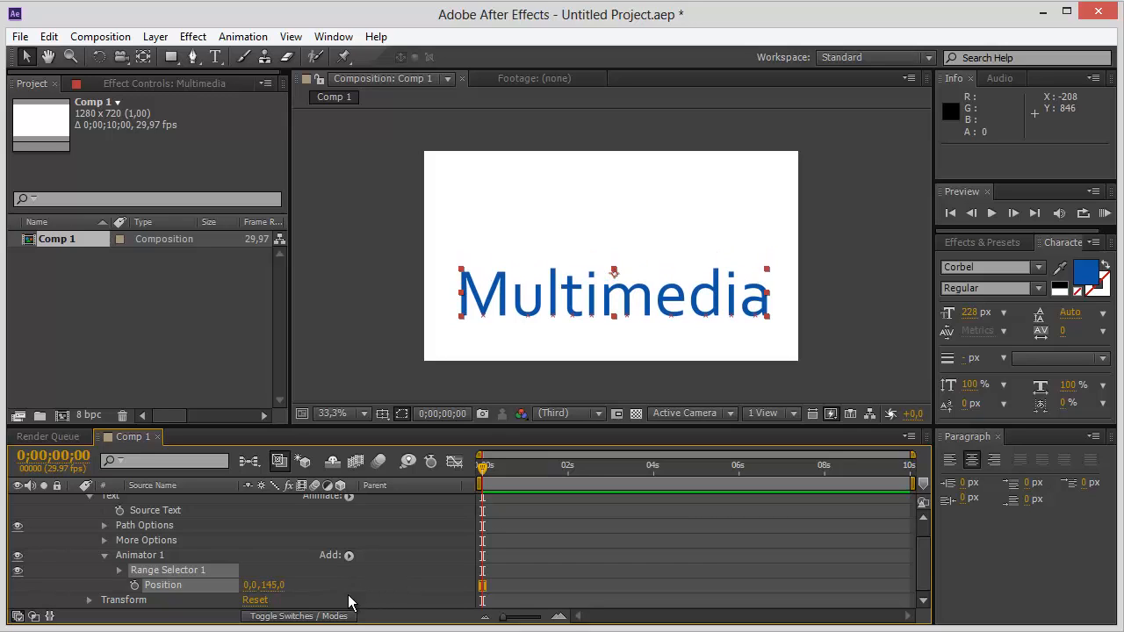
pyautogui.click(272, 586)
pyautogui.write('0')
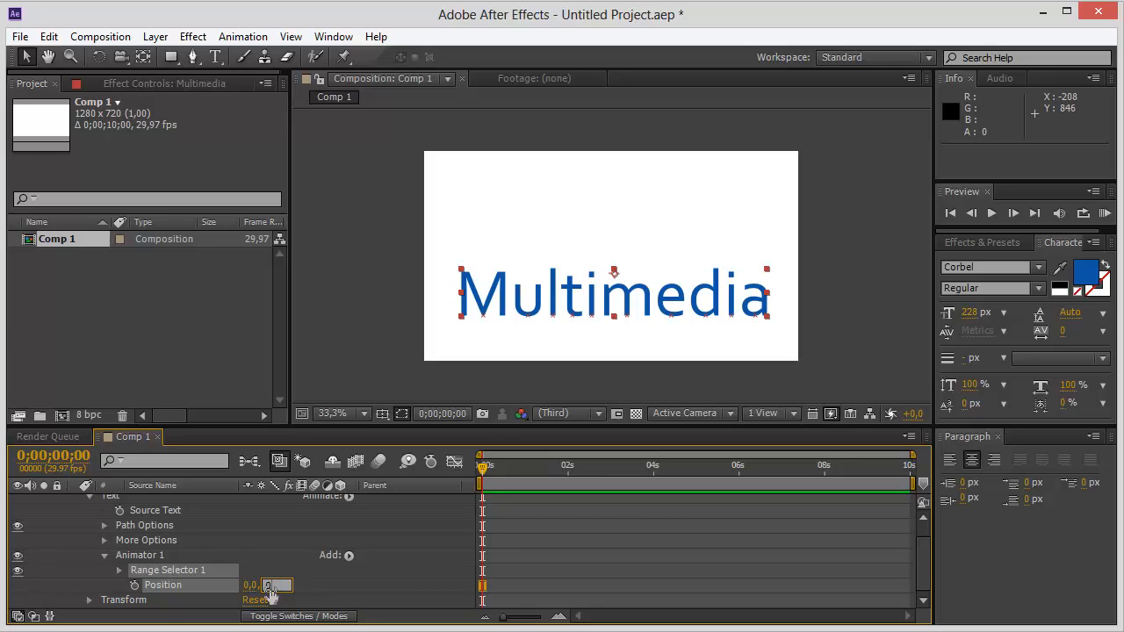
pyautogui.press('Return')
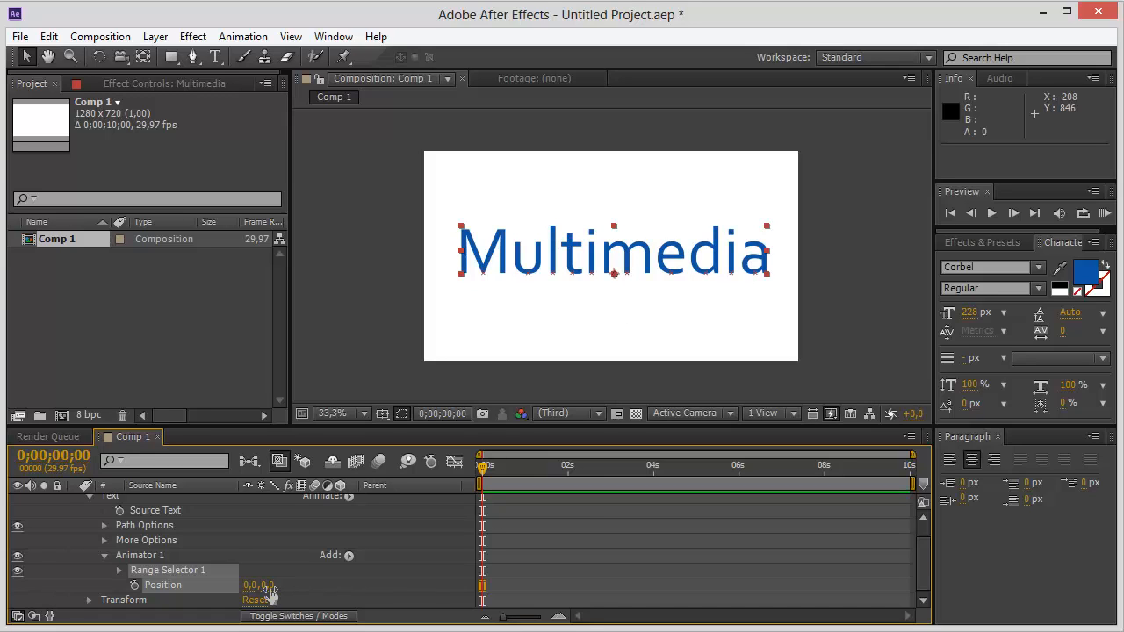
# Set the animator's Y Position to -500 to place the text above the frame, and preview the composition.
pyautogui.click(269, 586)
pyautogui.write('-500')
pyautogui.press('Return')
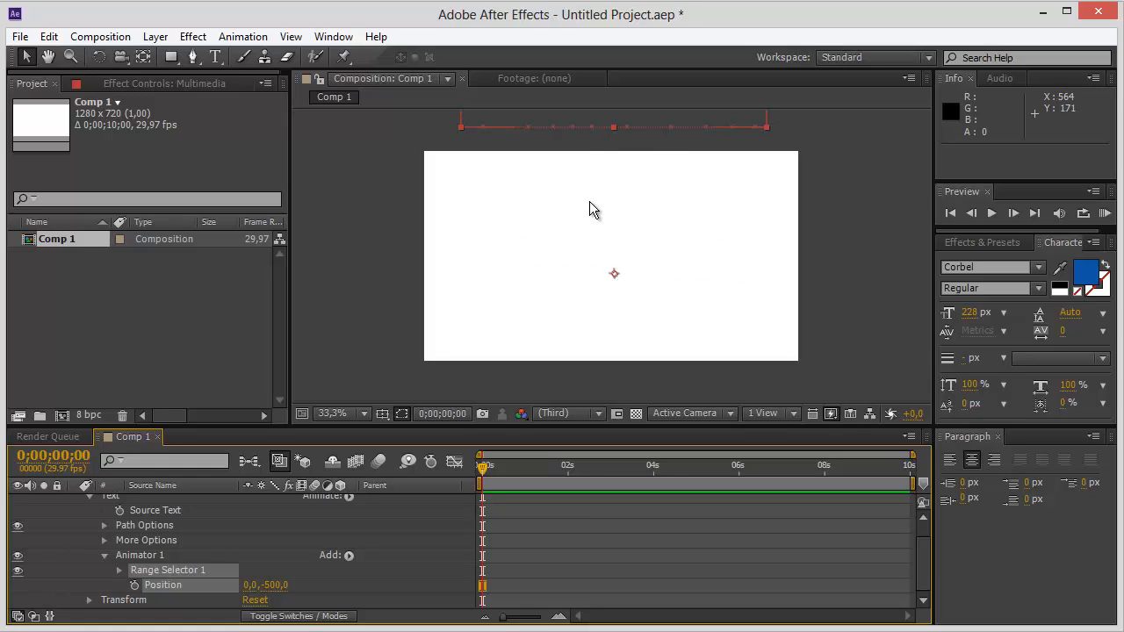
pyautogui.press('space')
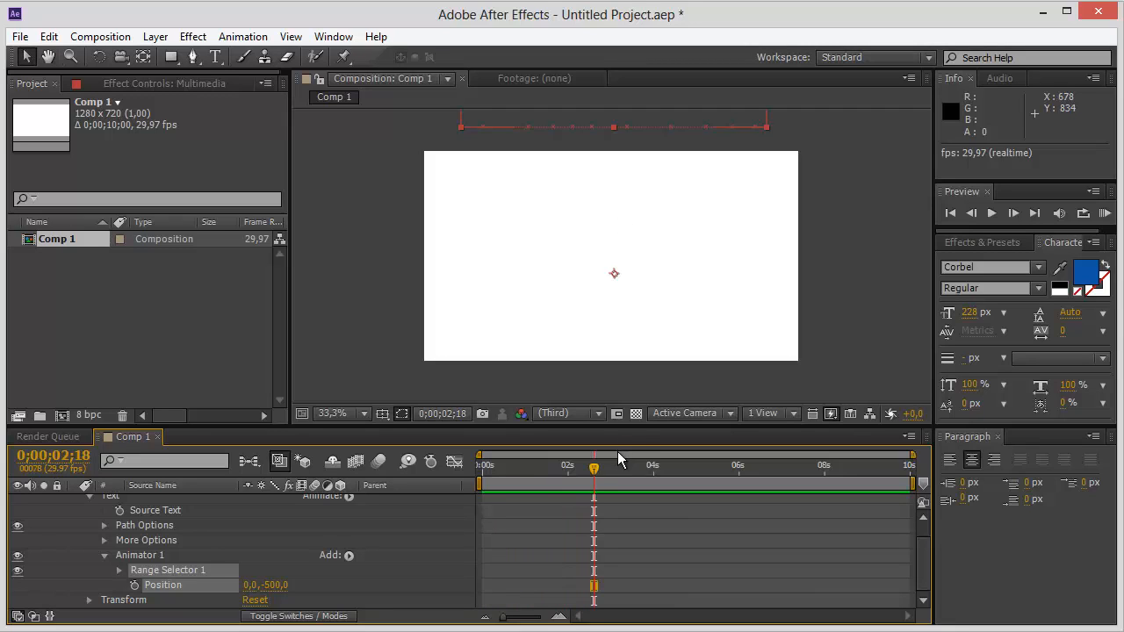
# Keyframe the Start of the Multimedia text's Range Selector 1 from 0% at 0 seconds to 100% at 4 seconds.
pyautogui.moveTo(596, 472); pyautogui.dragTo(465, 469)
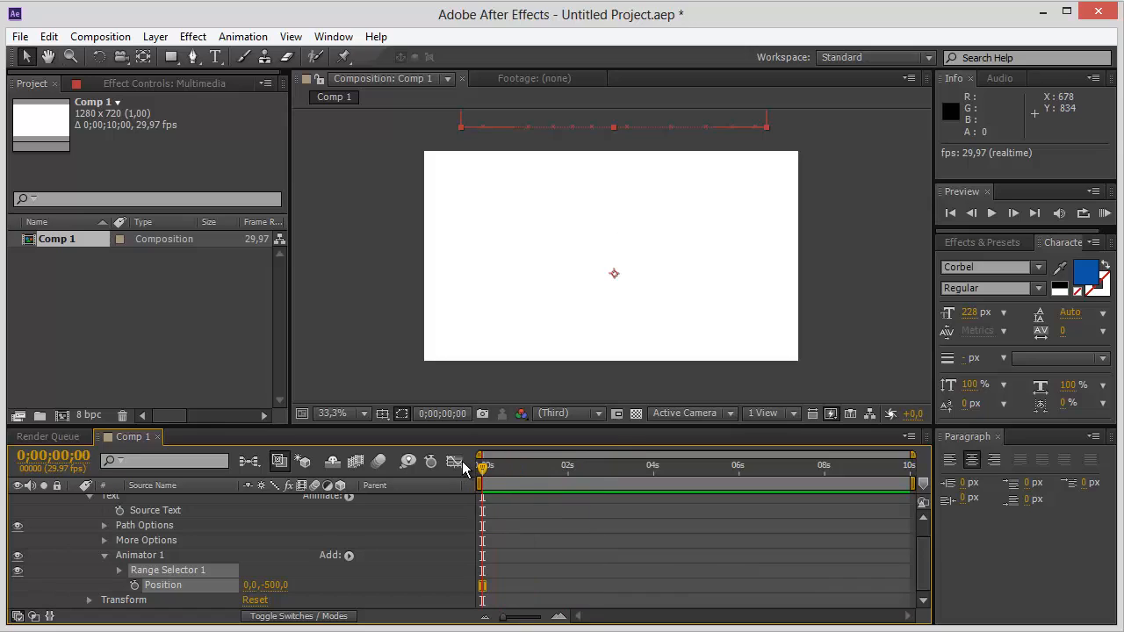
pyautogui.click(119, 570)
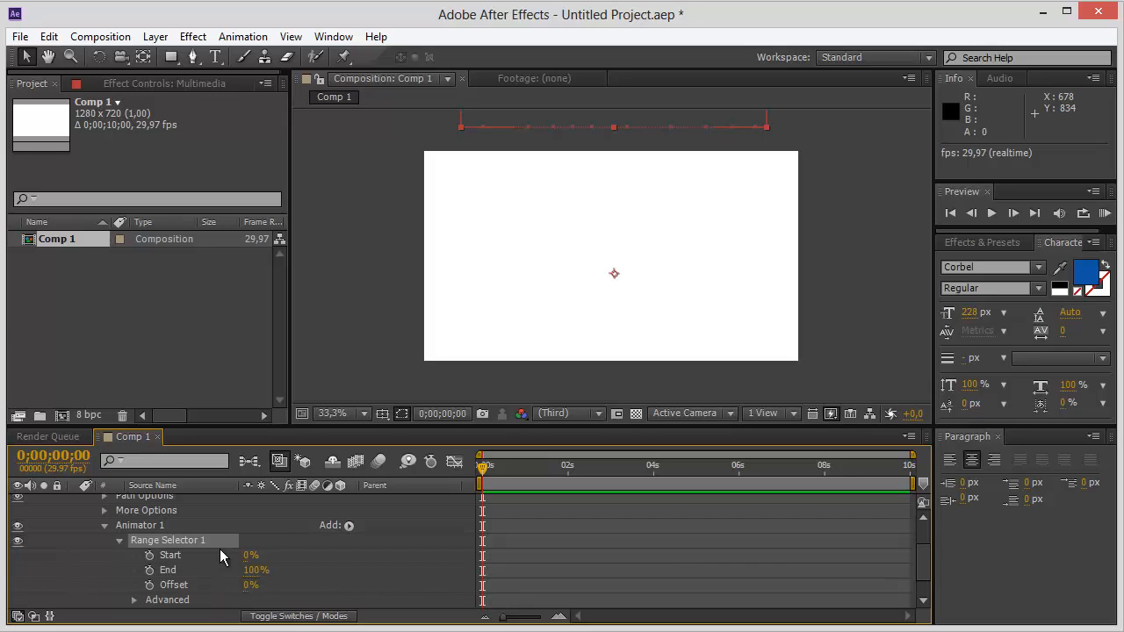
pyautogui.moveTo(250, 553); pyautogui.dragTo(218, 541)
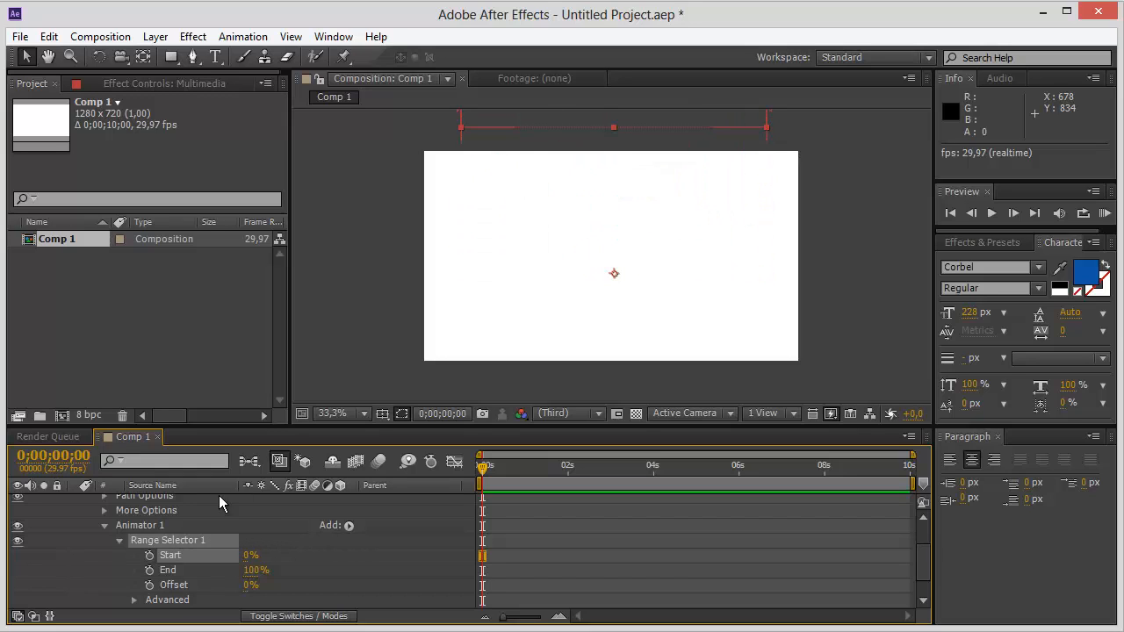
pyautogui.click(150, 556)
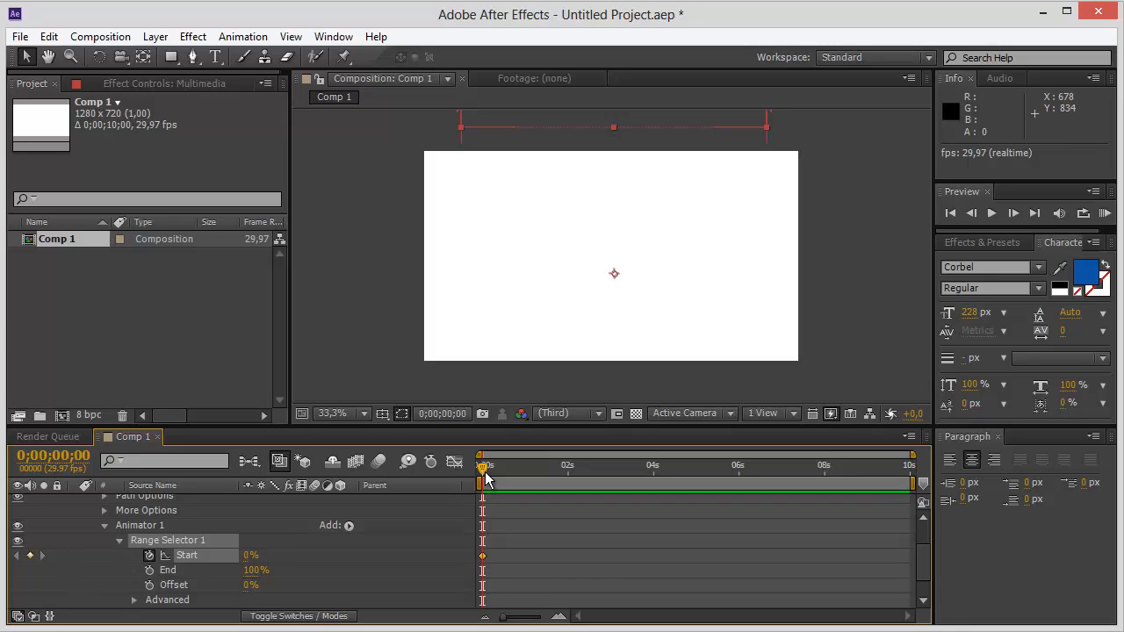
pyautogui.moveTo(484, 467); pyautogui.dragTo(654, 467)
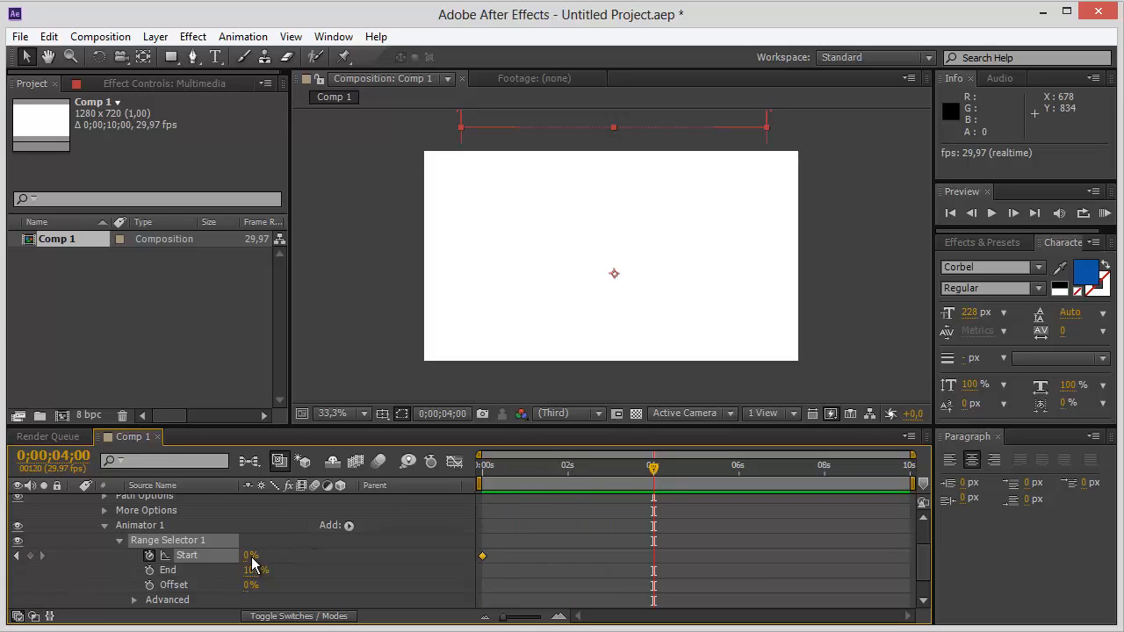
pyautogui.moveTo(252, 555); pyautogui.dragTo(361, 560)
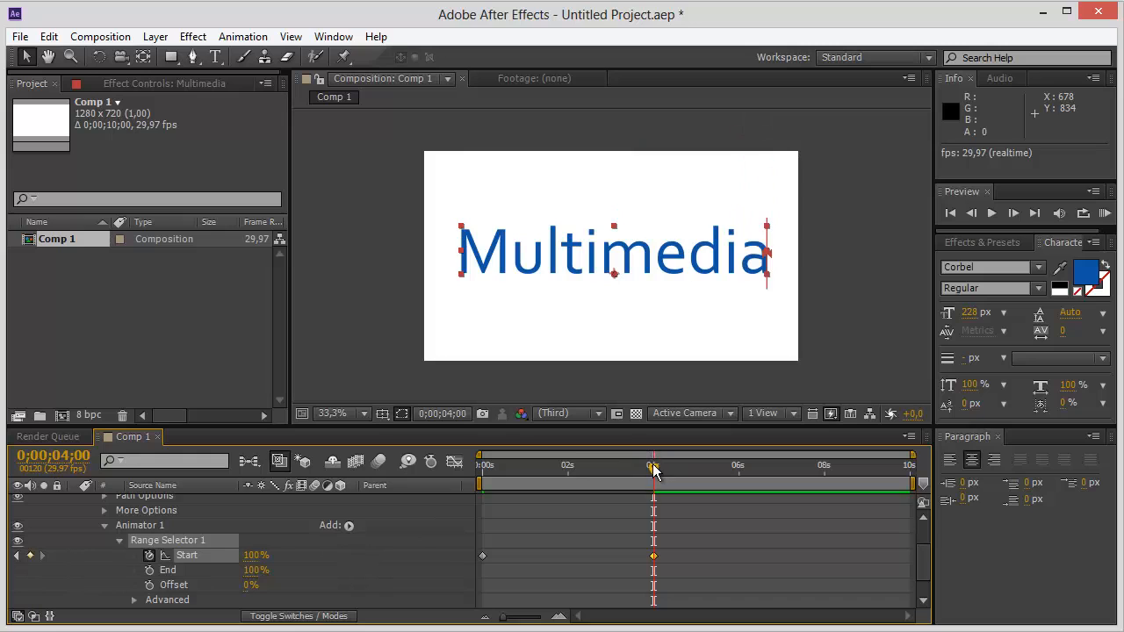
# Preview the letter-by-letter drop-in from the beginning, with the text layer selected and then deselected.
pyautogui.moveTo(653, 474); pyautogui.dragTo(409, 493)
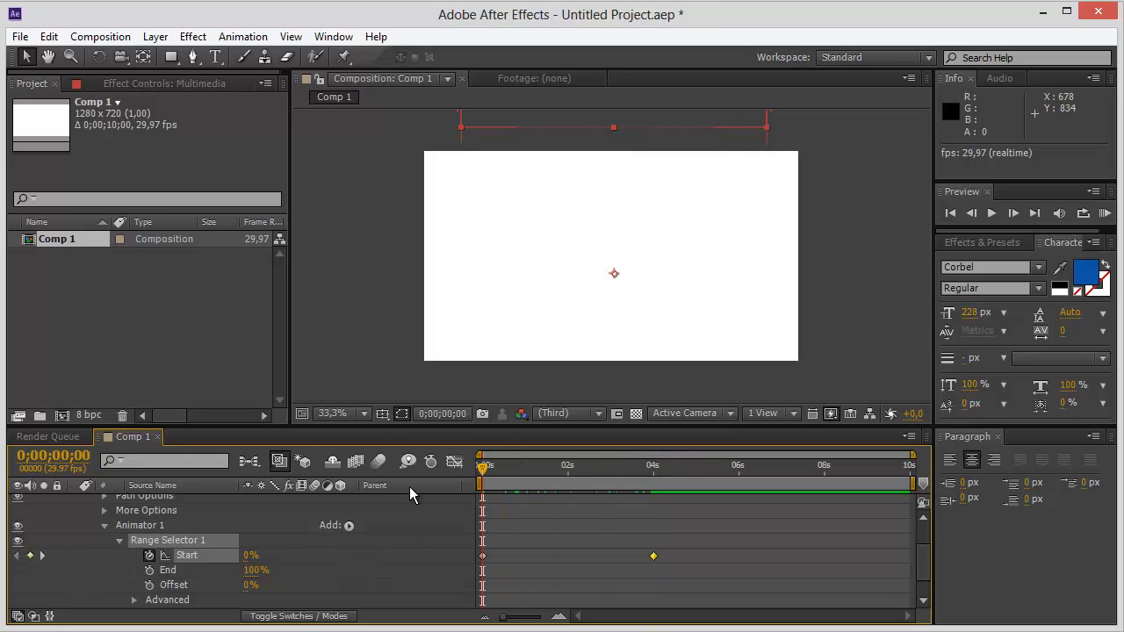
pyautogui.press('space')
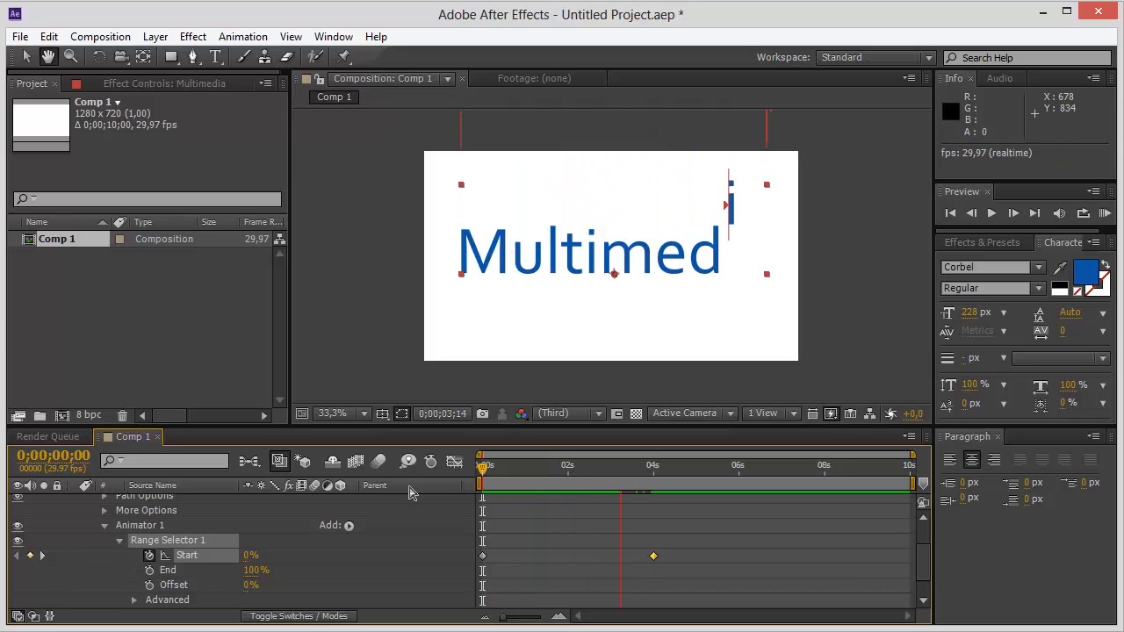
pyautogui.press('space')
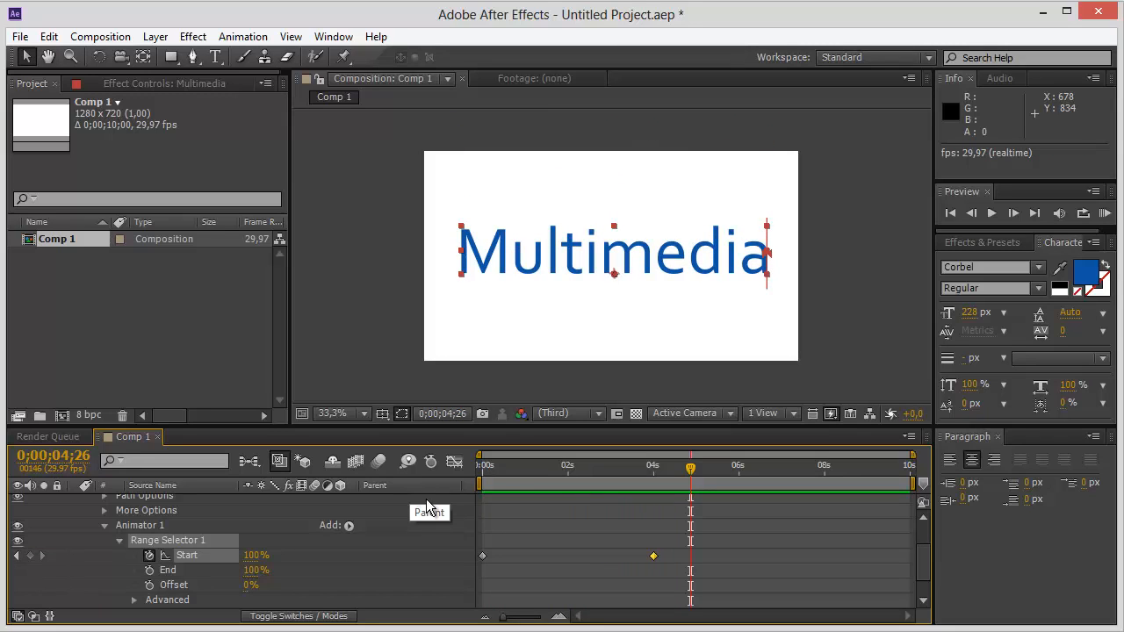
pyautogui.click(362, 311)
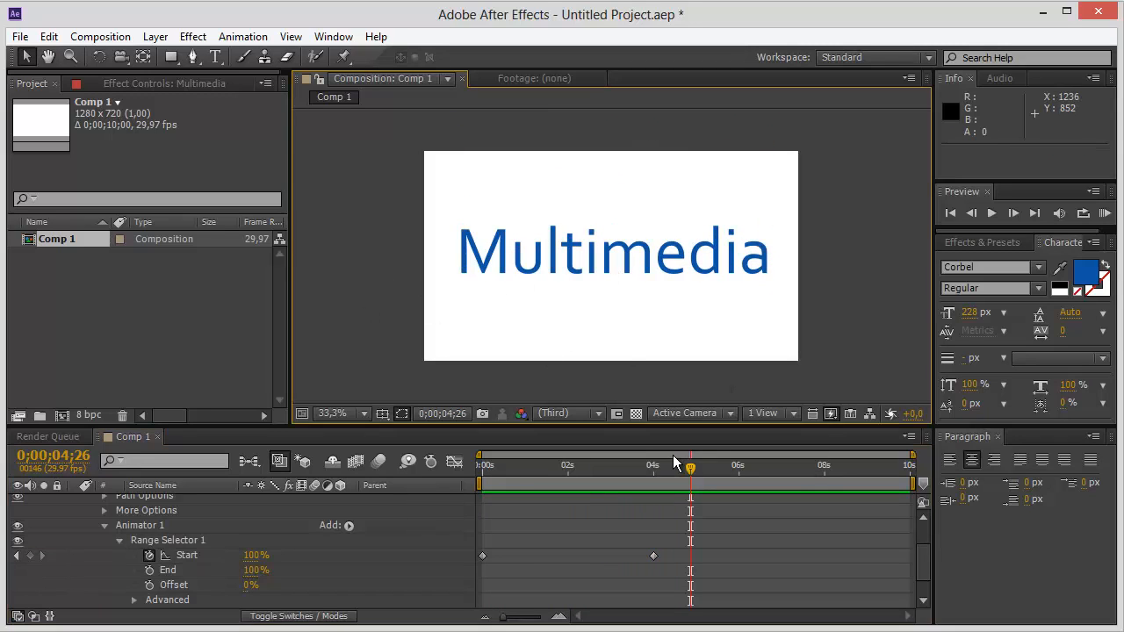
pyautogui.moveTo(690, 468); pyautogui.dragTo(469, 481)
pyautogui.press('space')
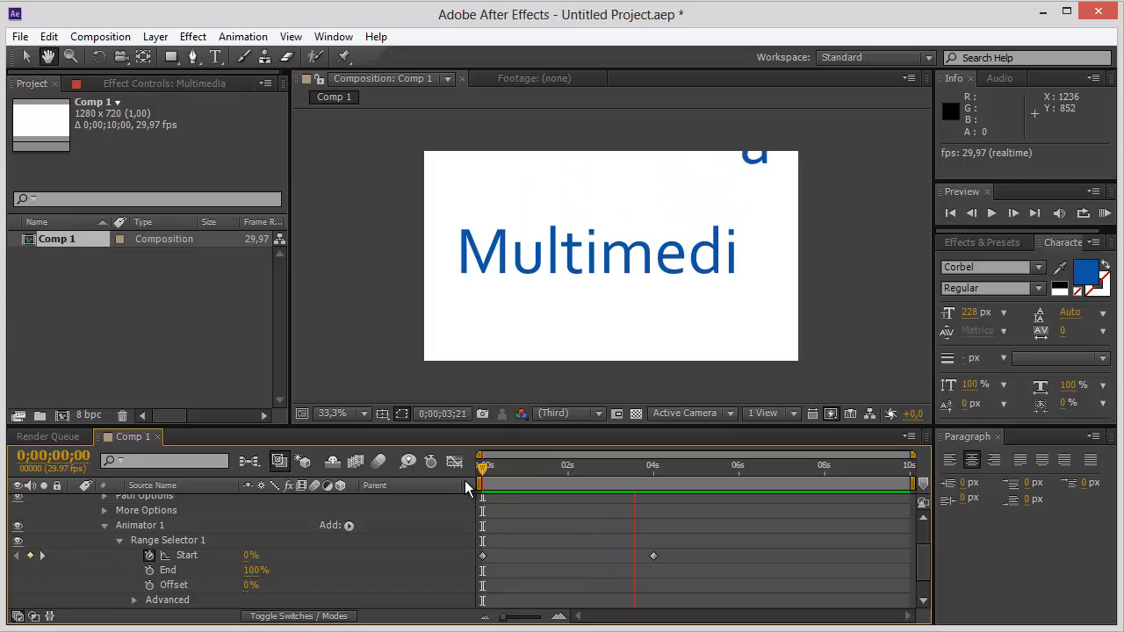
pyautogui.press('space')
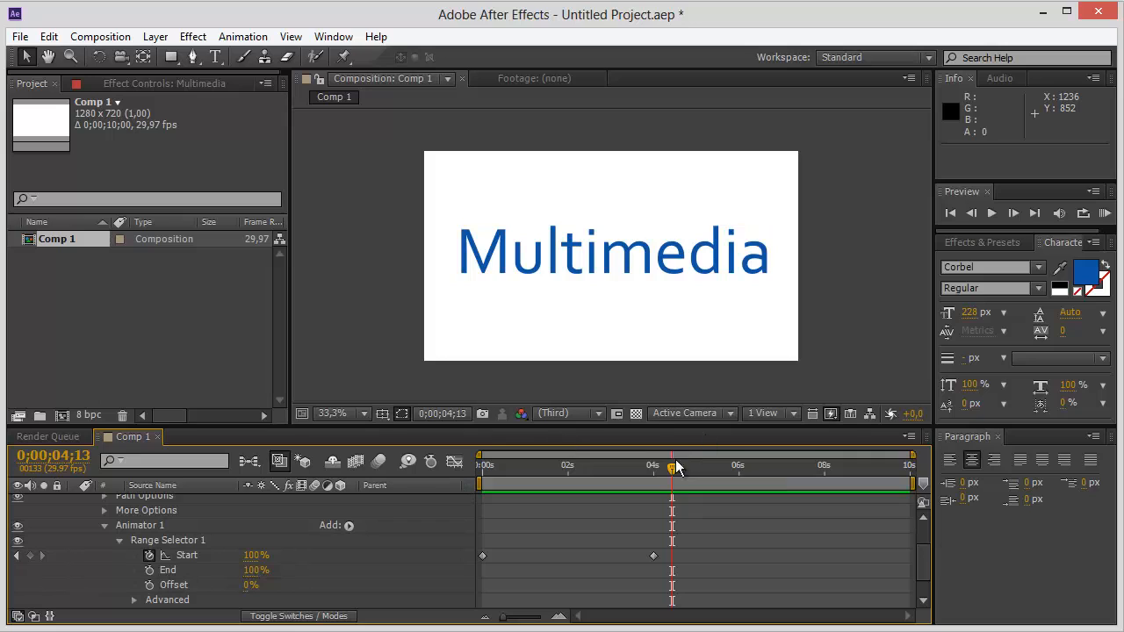
# Keyframe the range selector's End from 100% at 4 seconds to 0% at 0;00;08;01.
pyautogui.moveTo(673, 468); pyautogui.dragTo(654, 467)
pyautogui.click(150, 570)
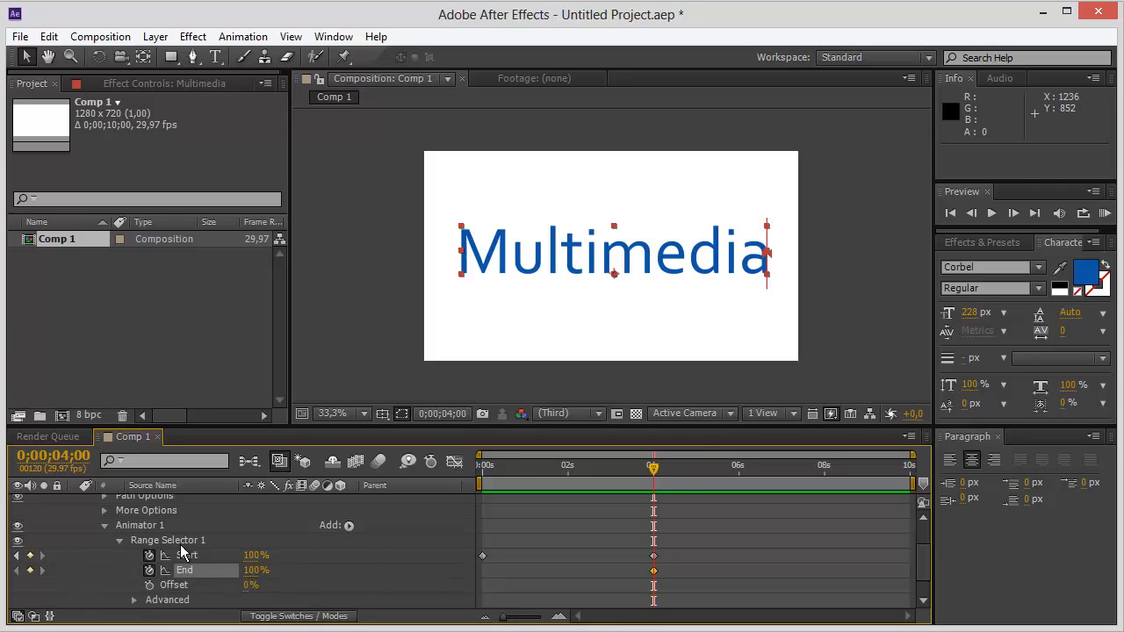
pyautogui.moveTo(654, 468); pyautogui.dragTo(824, 451)
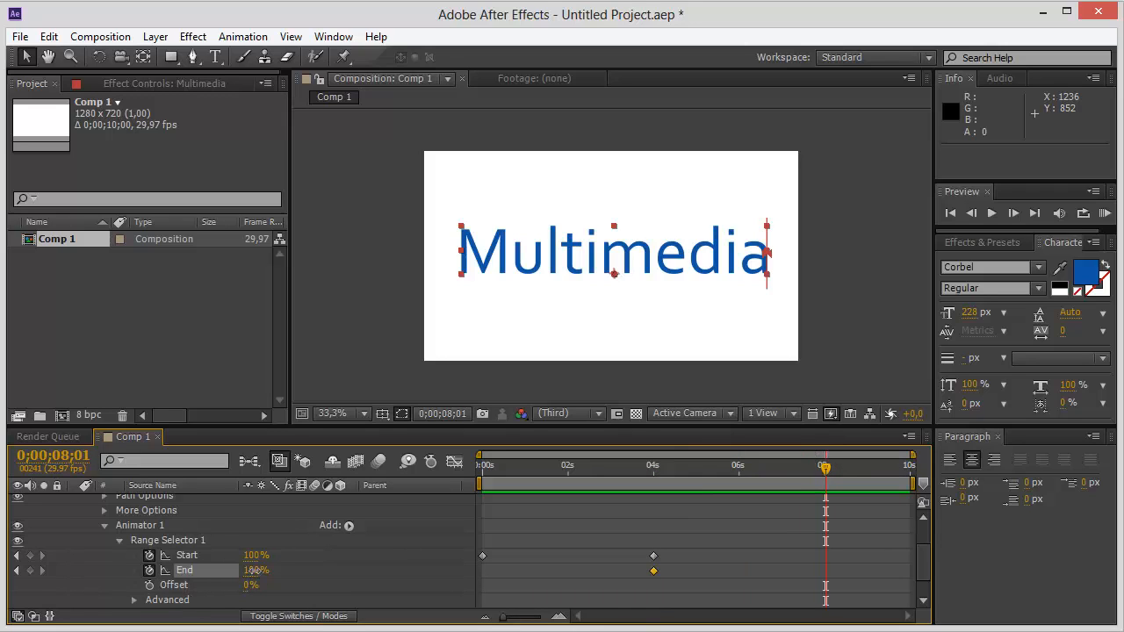
pyautogui.moveTo(254, 570); pyautogui.dragTo(129, 569)
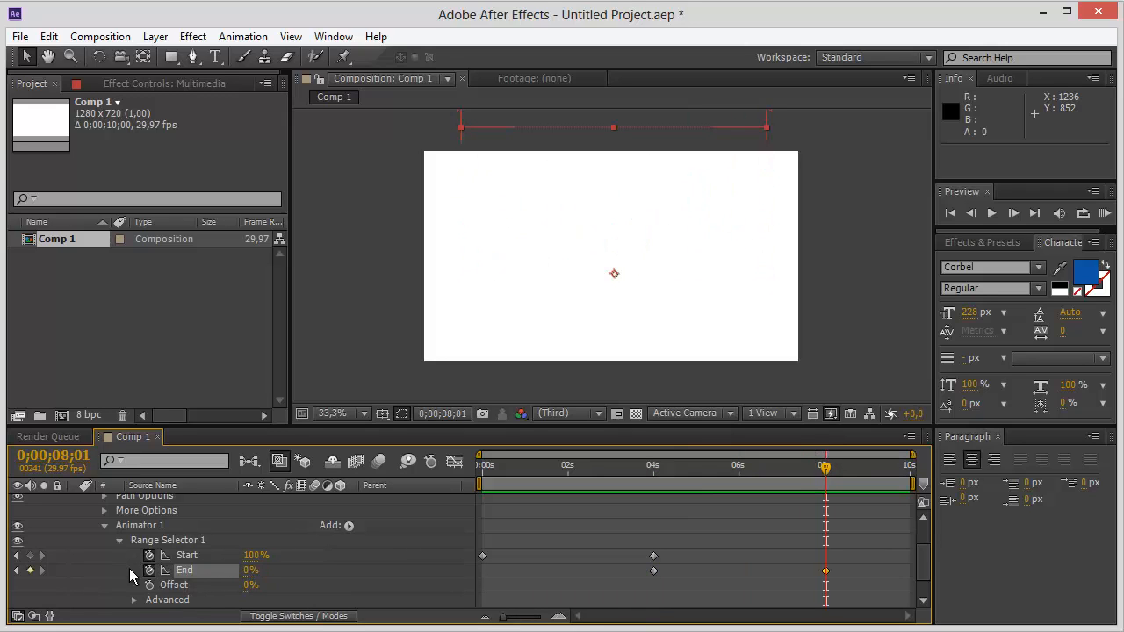
# Preview the complete Multimedia animation from the beginning, including the letters leaving the frame.
pyautogui.moveTo(821, 471); pyautogui.dragTo(482, 467)
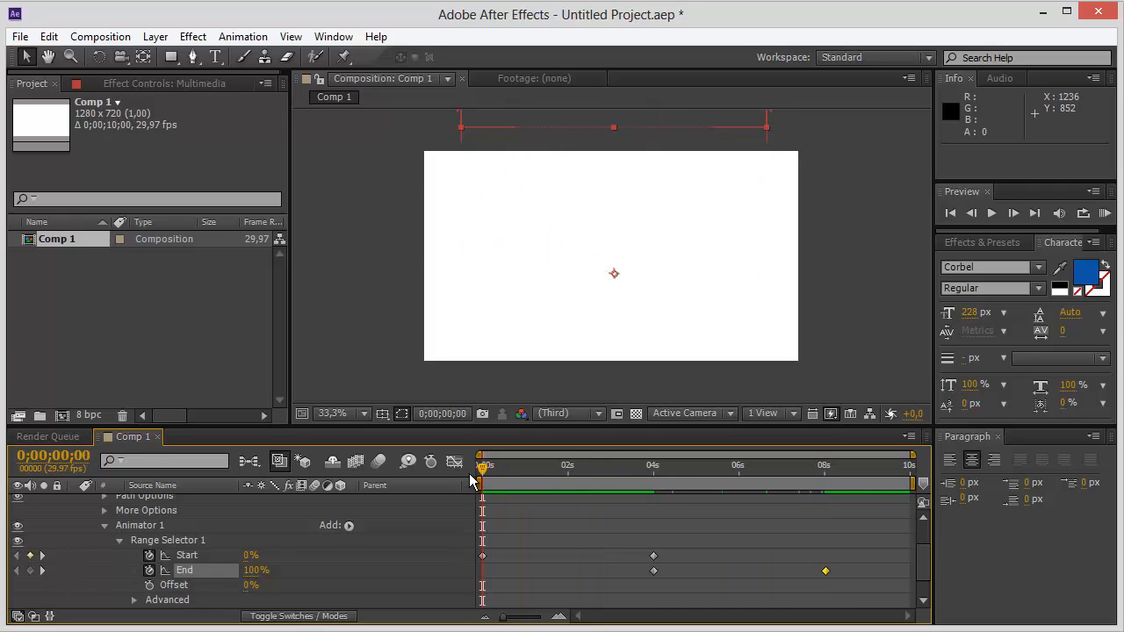
pyautogui.press('space')
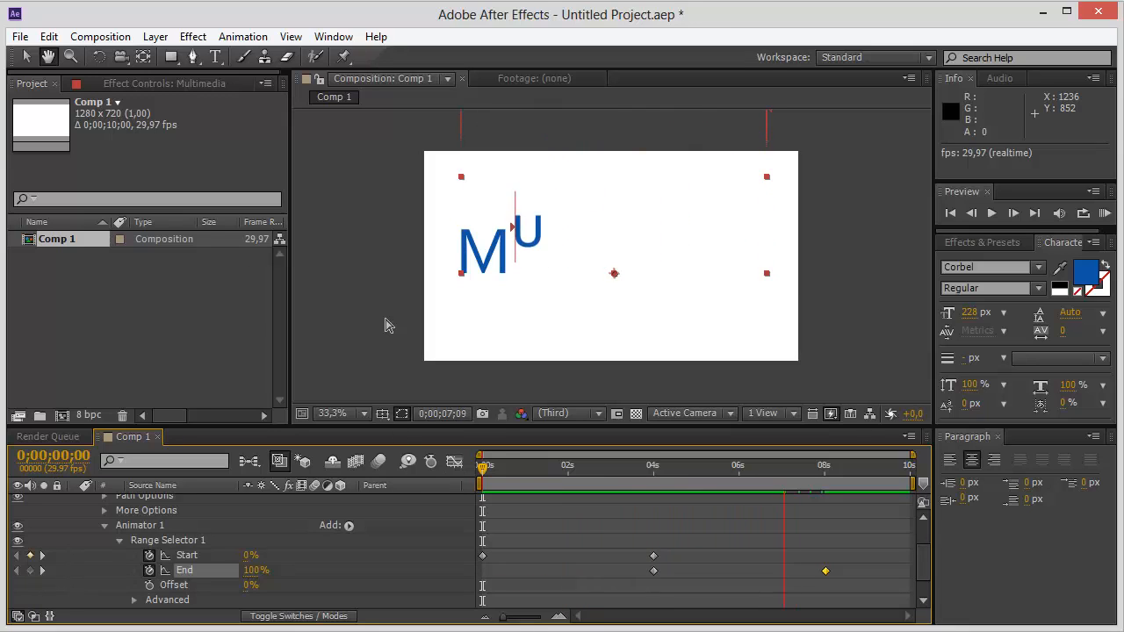
pyautogui.press('space')
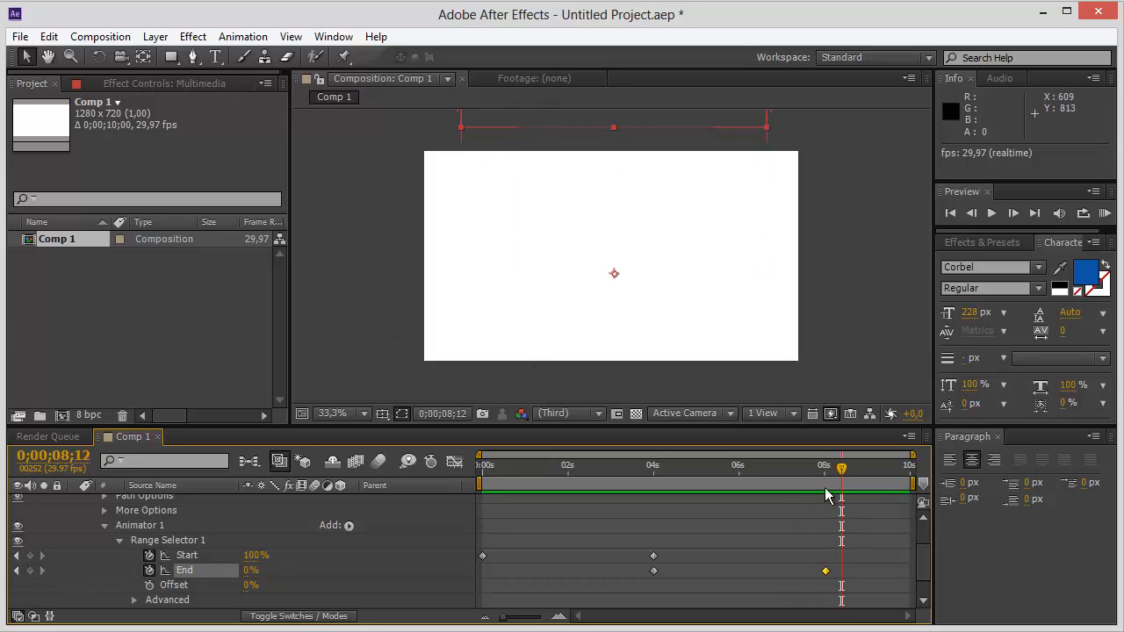
pyautogui.moveTo(841, 481); pyautogui.dragTo(474, 534)
pyautogui.press('space')
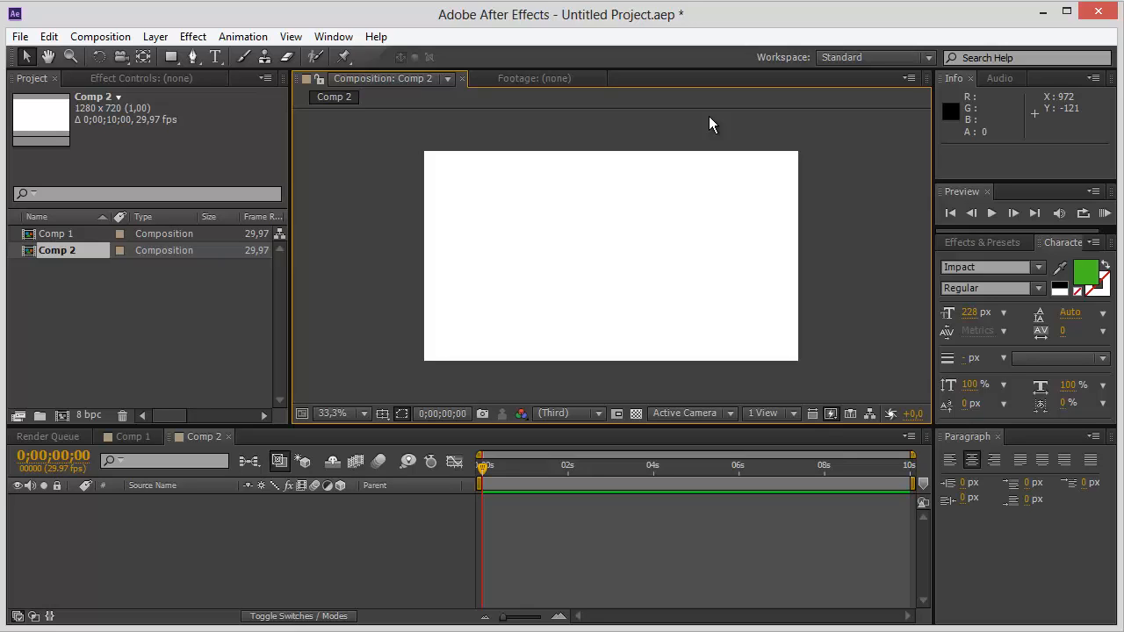
# Create a text layer reading "AFTER" in Comp 2.
pyautogui.click(214, 56)
pyautogui.click(506, 267)
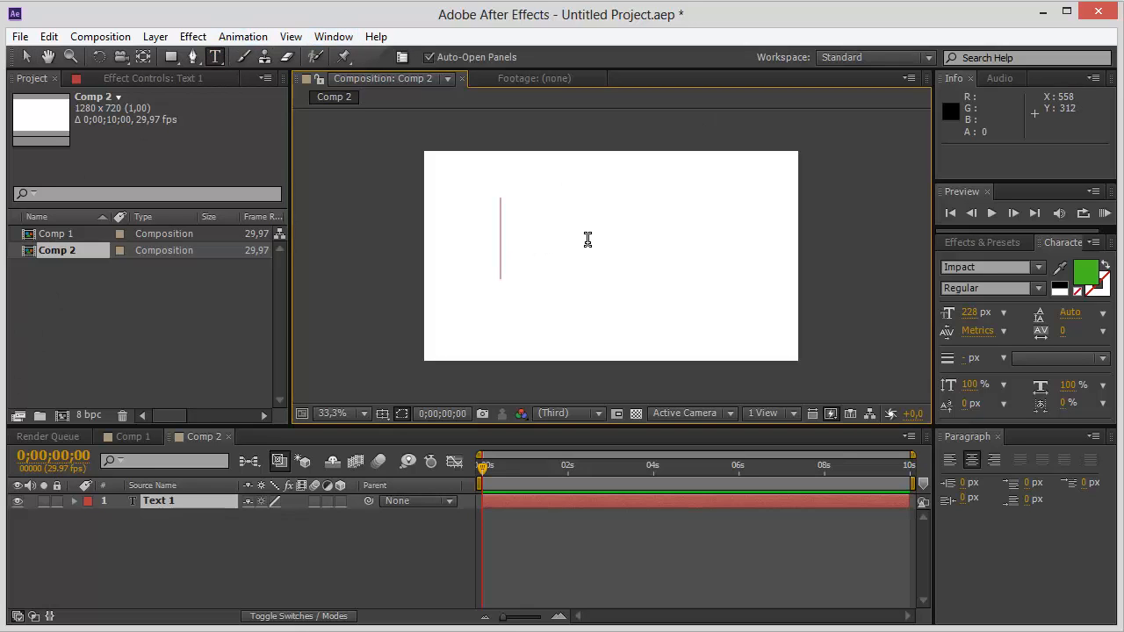
pyautogui.write('AFTER')
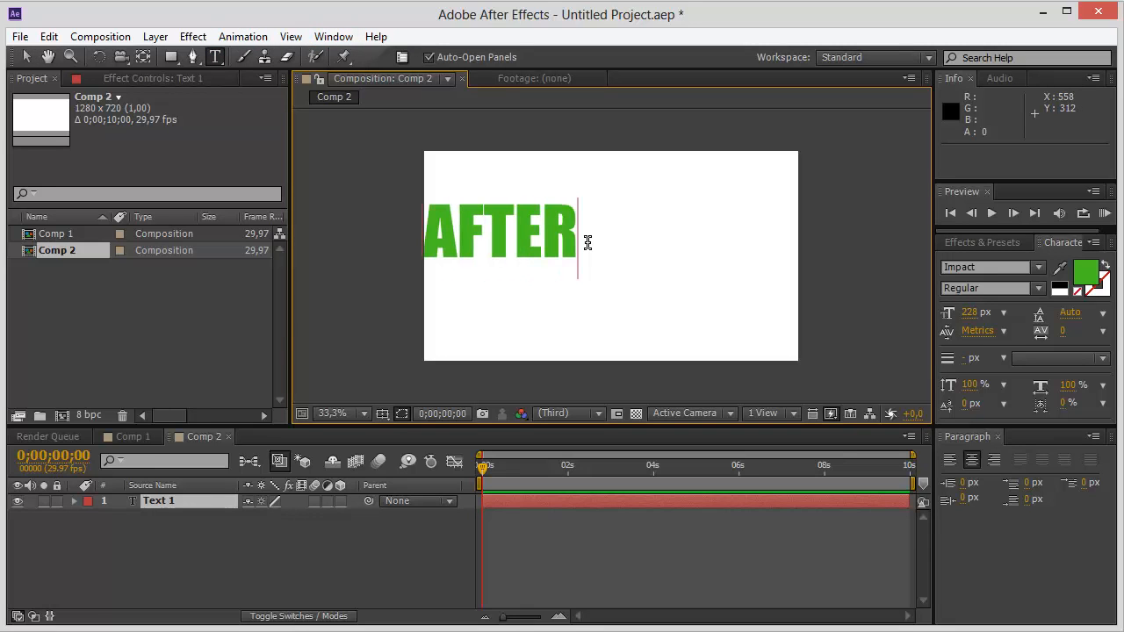
pyautogui.click(26, 56)
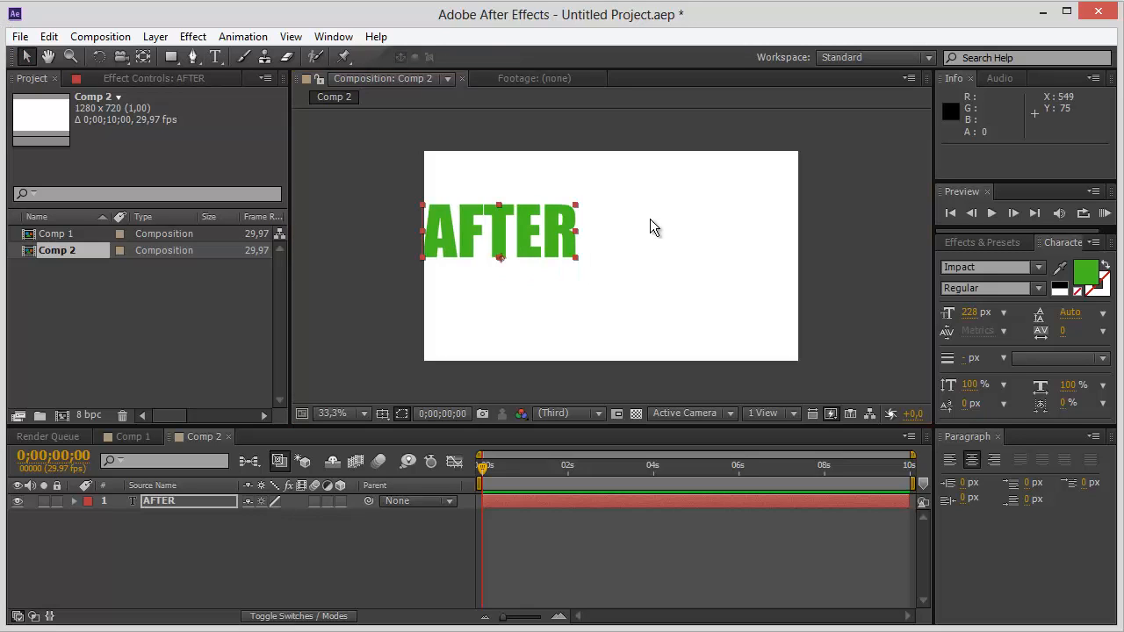
# Scale the AFTER text to about 145% and centre it in the frame at about position 627, 471.
pyautogui.moveTo(523, 239); pyautogui.dragTo(588, 276)
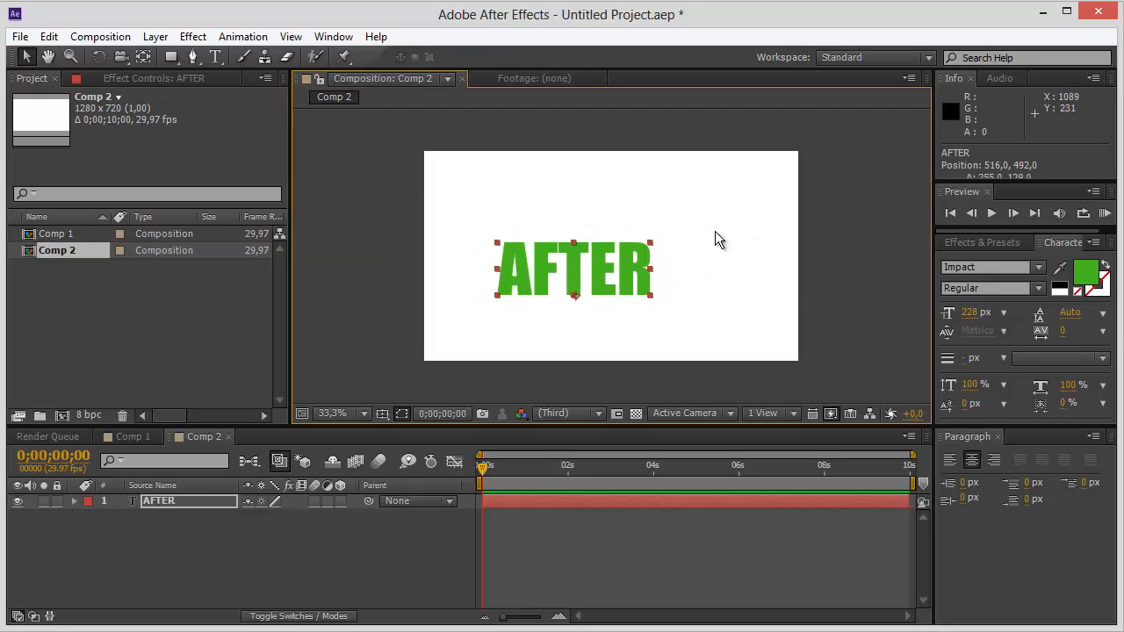
pyautogui.click(649, 239)
pyautogui.moveTo(648, 242); pyautogui.dragTo(687, 216)
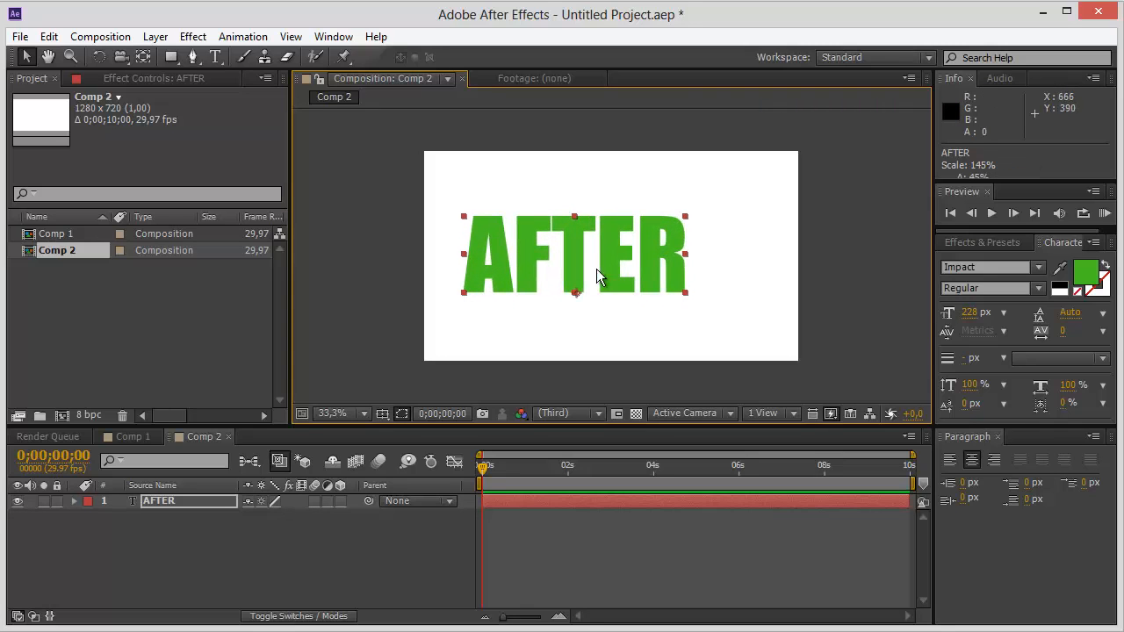
pyautogui.moveTo(612, 269); pyautogui.dragTo(658, 250)
pyautogui.moveTo(660, 263)
pyautogui.mouseDown()
pyautogui.moveTo(655, 278)
pyautogui.moveTo(657, 249)
pyautogui.moveTo(652, 261)
pyautogui.mouseUp()
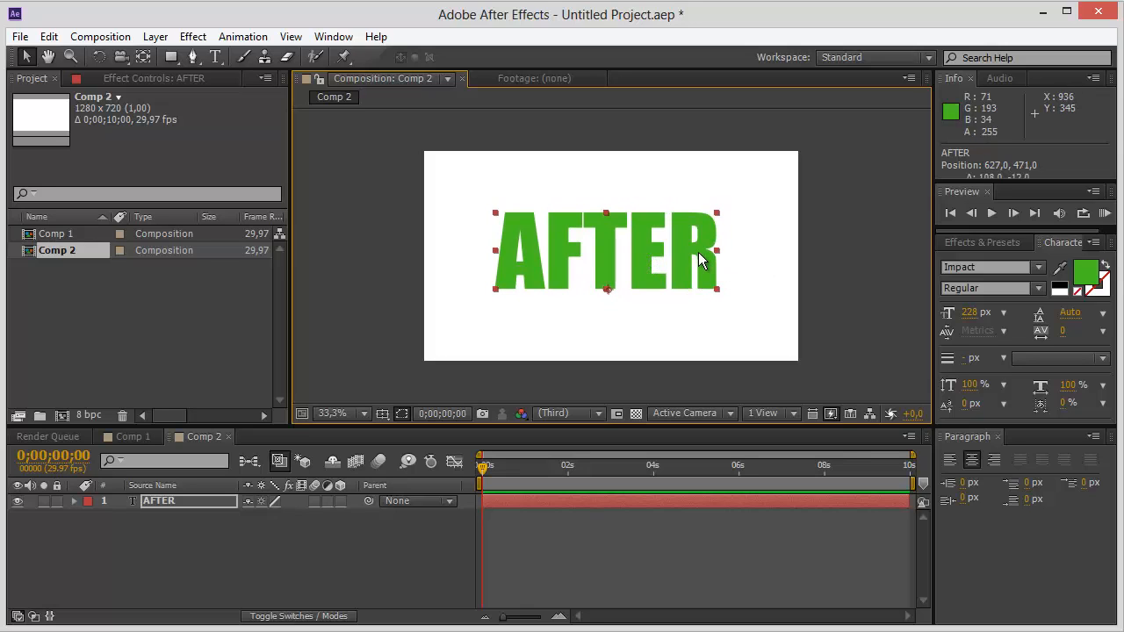
# Add a Character Offset animator to the AFTER text layer.
pyautogui.click(75, 500)
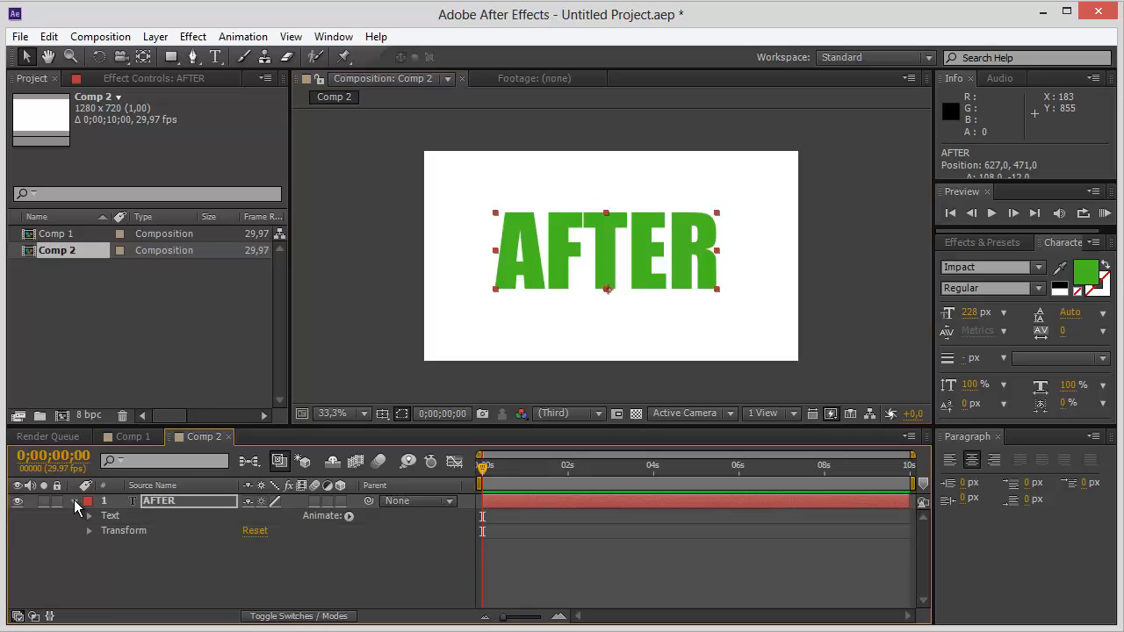
pyautogui.click(349, 517)
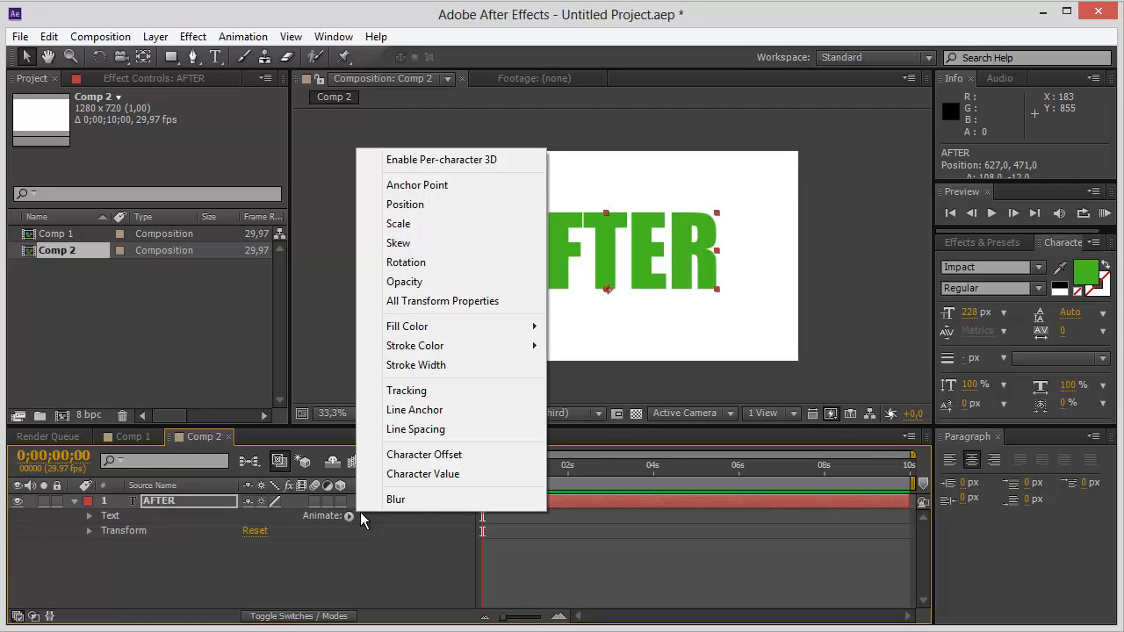
pyautogui.click(439, 460)
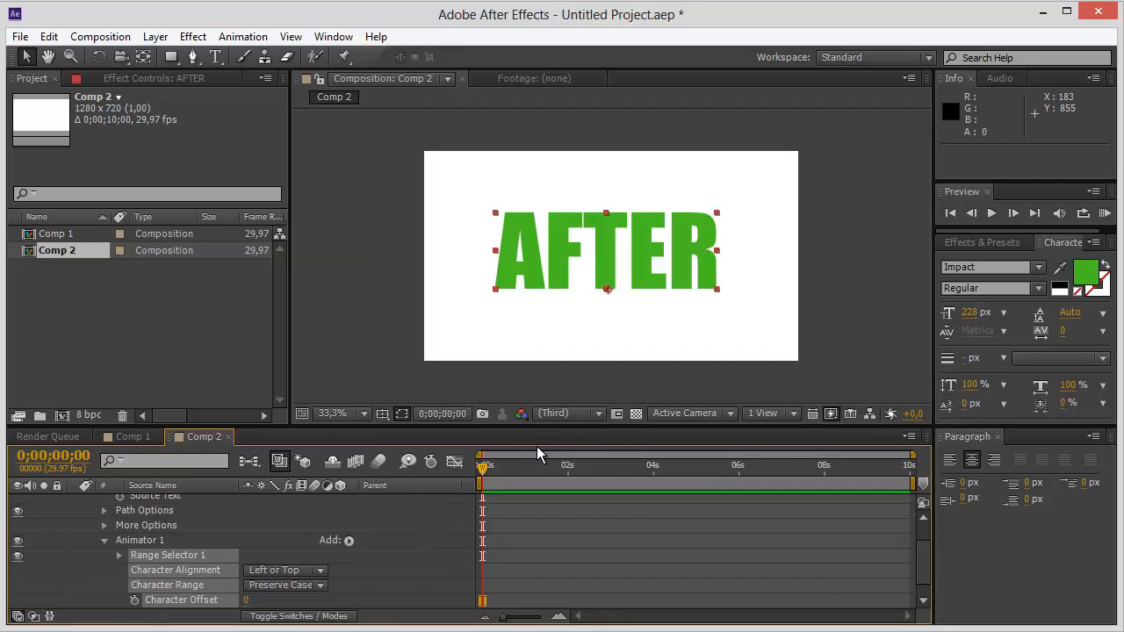
# Try different Character Offset values on the AFTER text's animator, and set the offset to 60.
pyautogui.scroll(-1, 924, 566)
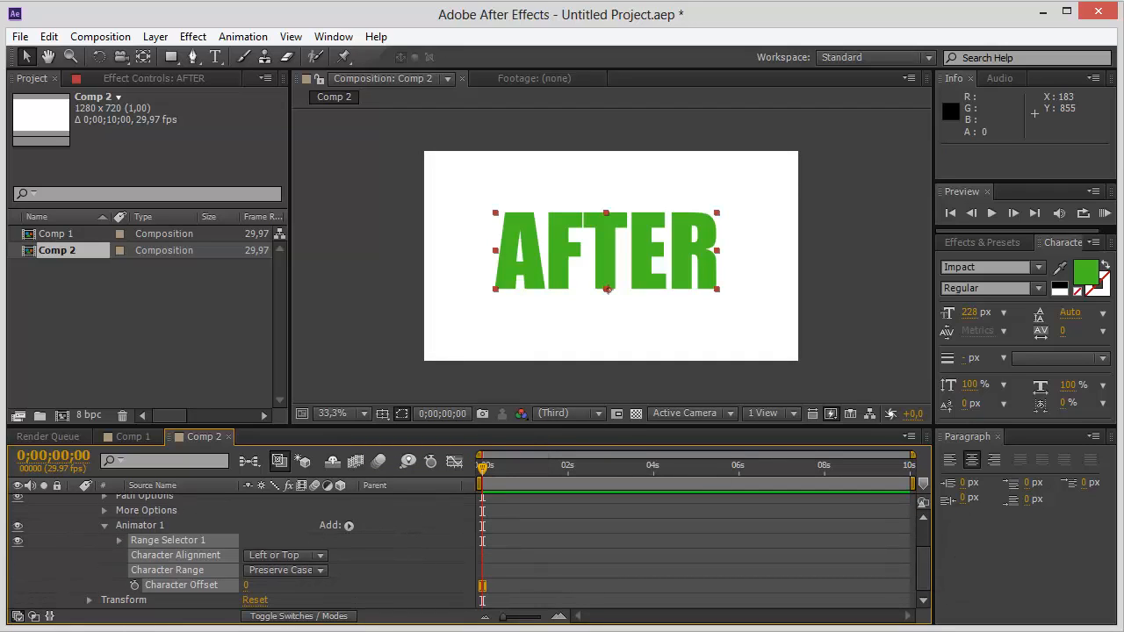
pyautogui.scroll(3, 180, 534)
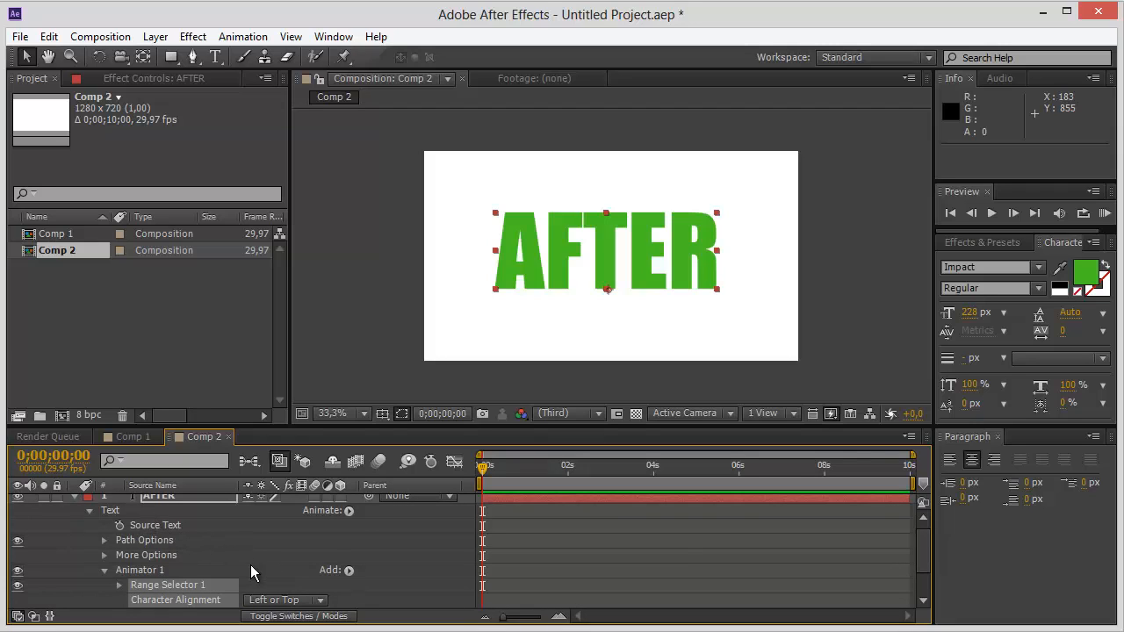
pyautogui.scroll(-3, 251, 565)
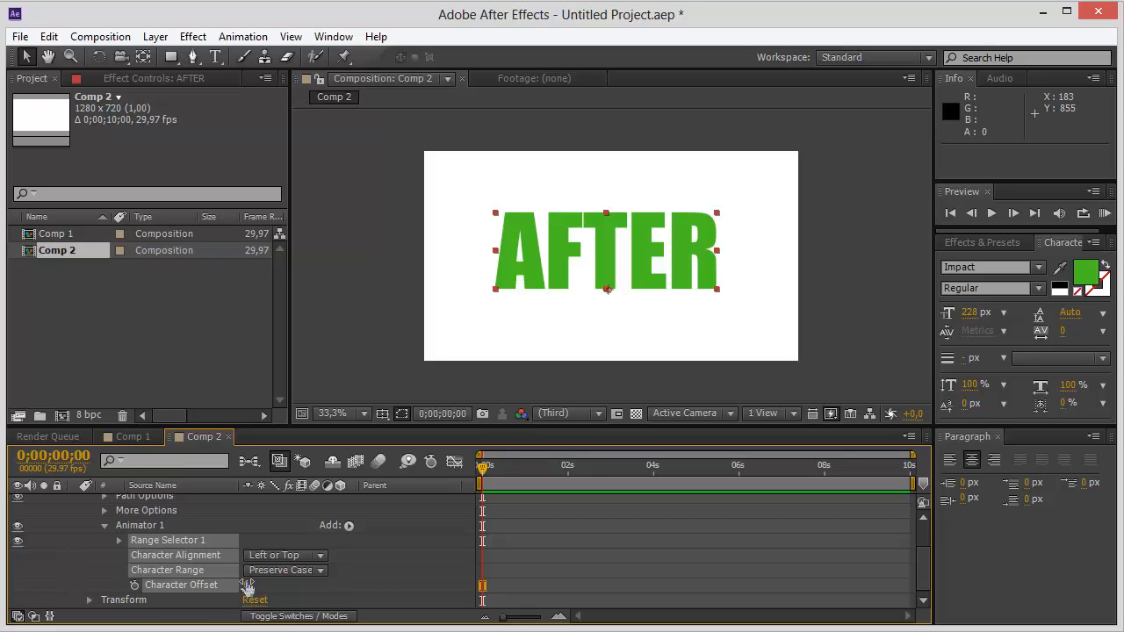
pyautogui.moveTo(247, 584)
pyautogui.mouseDown()
pyautogui.moveTo(269, 585)
pyautogui.moveTo(251, 592)
pyautogui.mouseUp()
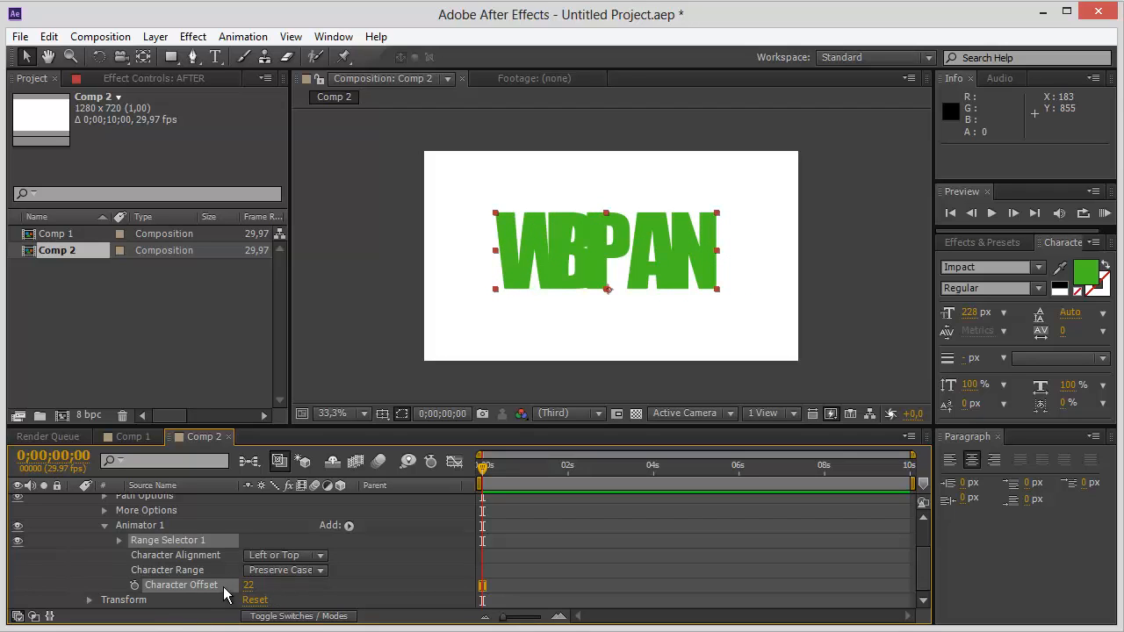
pyautogui.moveTo(251, 585); pyautogui.dragTo(275, 583)
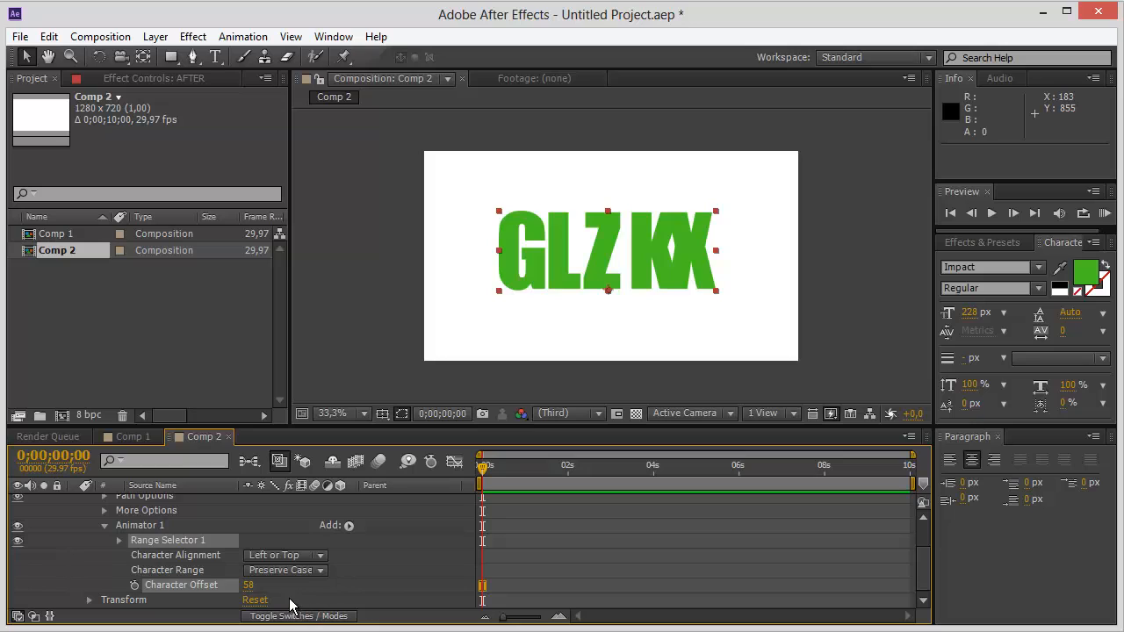
pyautogui.click(250, 585)
pyautogui.press('Return')
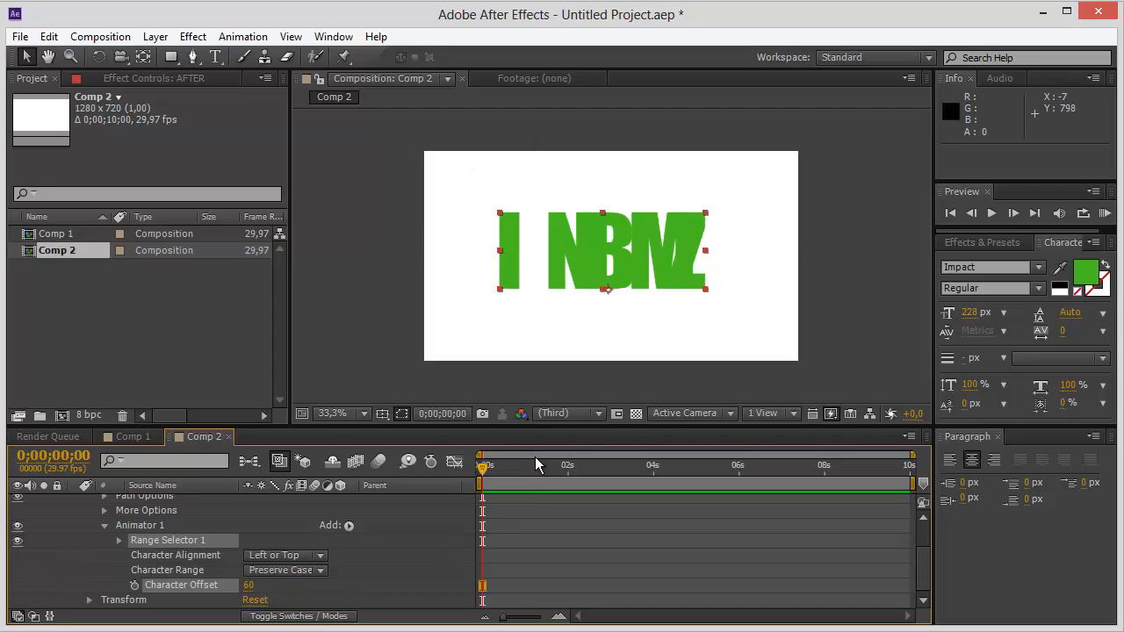
# Keyframe the AFTER text's Character Offset from 60 at 0 seconds to 0 at 4 seconds.
pyautogui.click(493, 387)
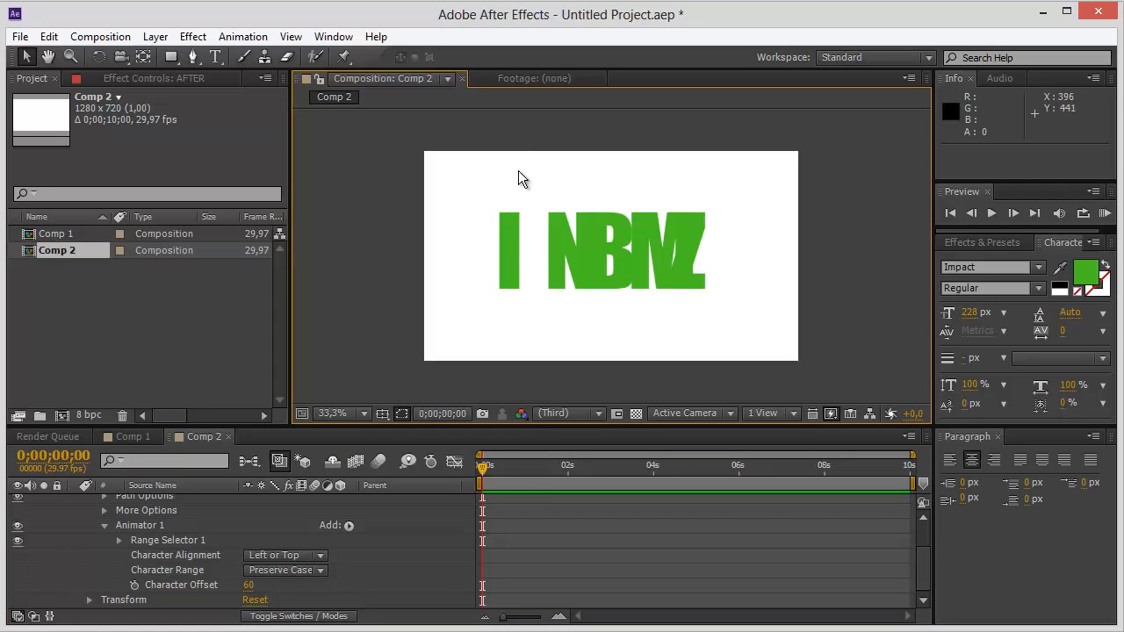
pyautogui.click(556, 249)
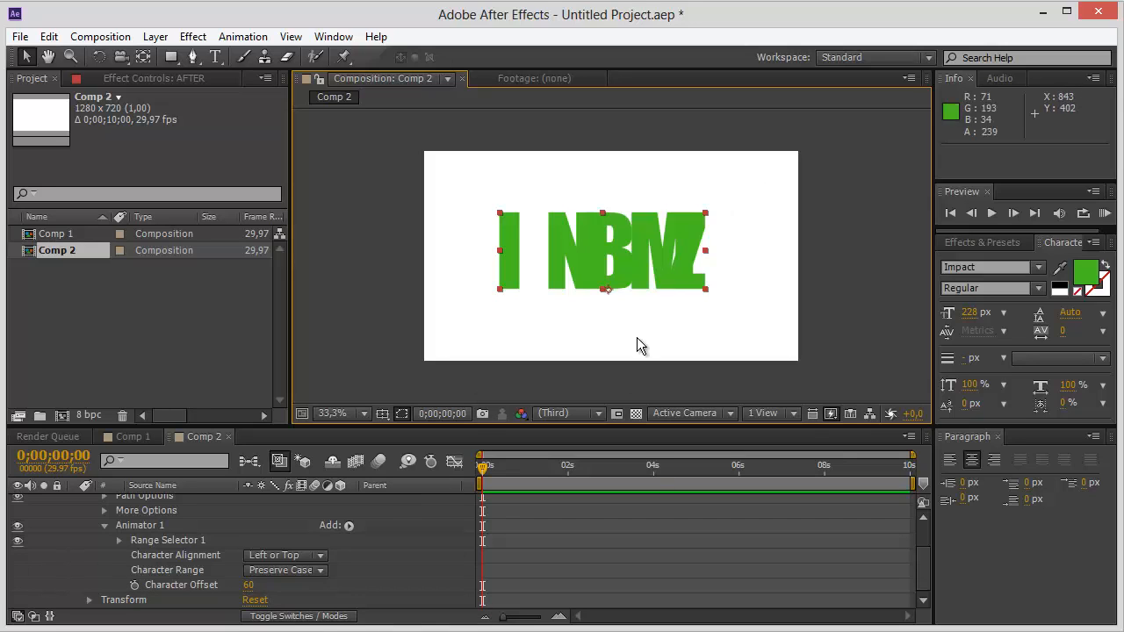
pyautogui.click(135, 586)
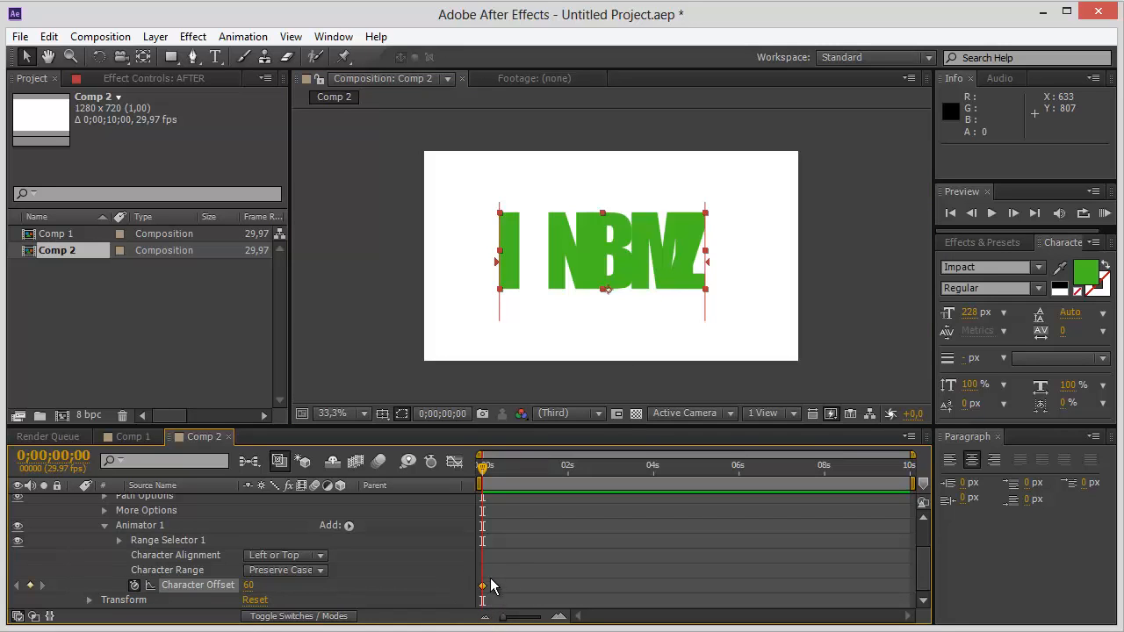
pyautogui.moveTo(482, 466); pyautogui.dragTo(654, 464)
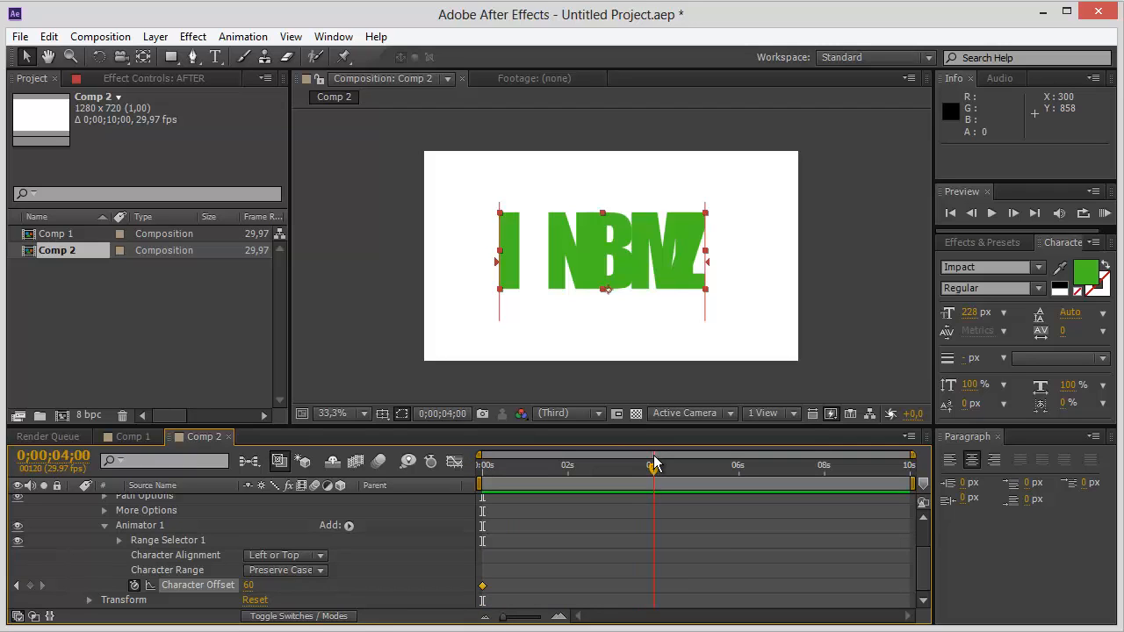
pyautogui.moveTo(248, 585); pyautogui.dragTo(215, 597)
pyautogui.click(250, 585)
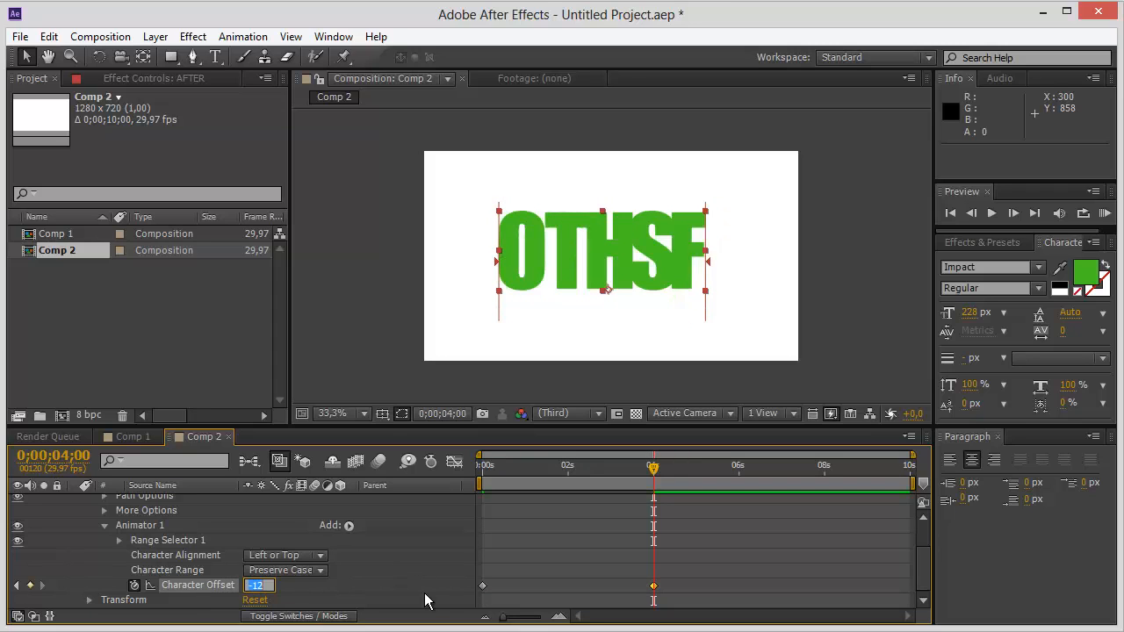
pyautogui.write('0')
pyautogui.press('Return')
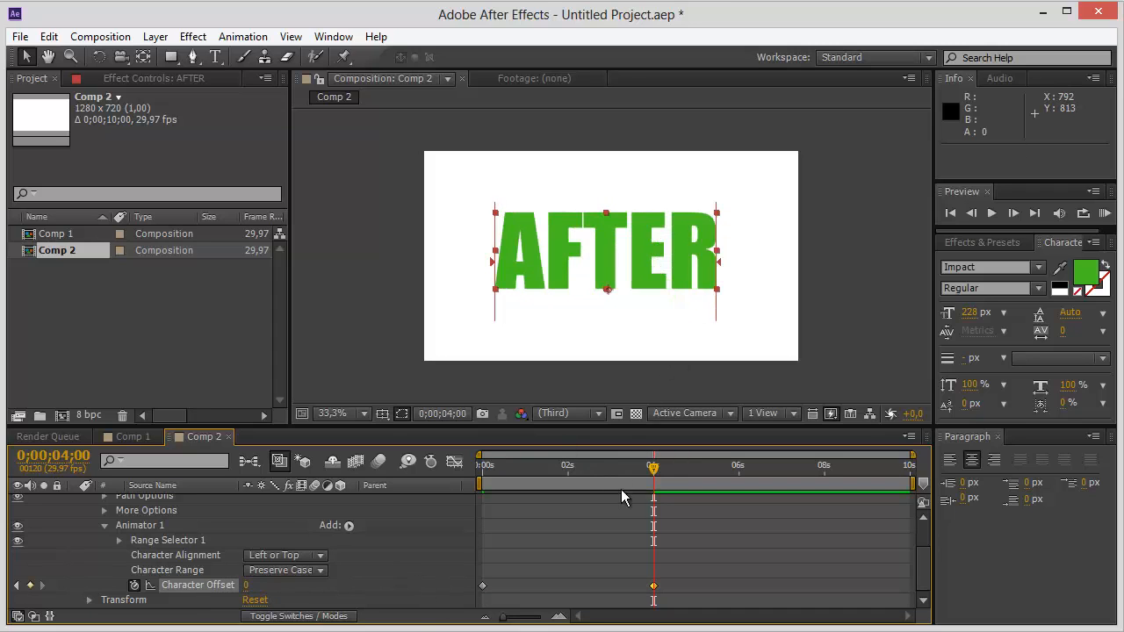
# Play the Character Offset animation from the beginning and check the text at the 4-second keyframe.
pyautogui.moveTo(654, 474); pyautogui.dragTo(463, 492)
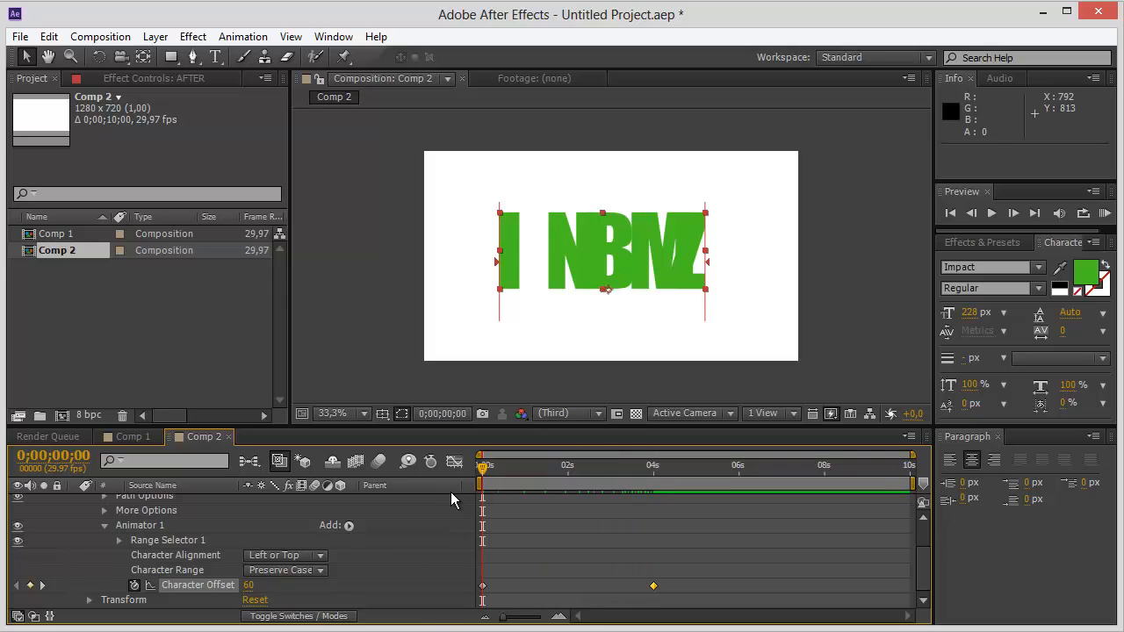
pyautogui.press('space')
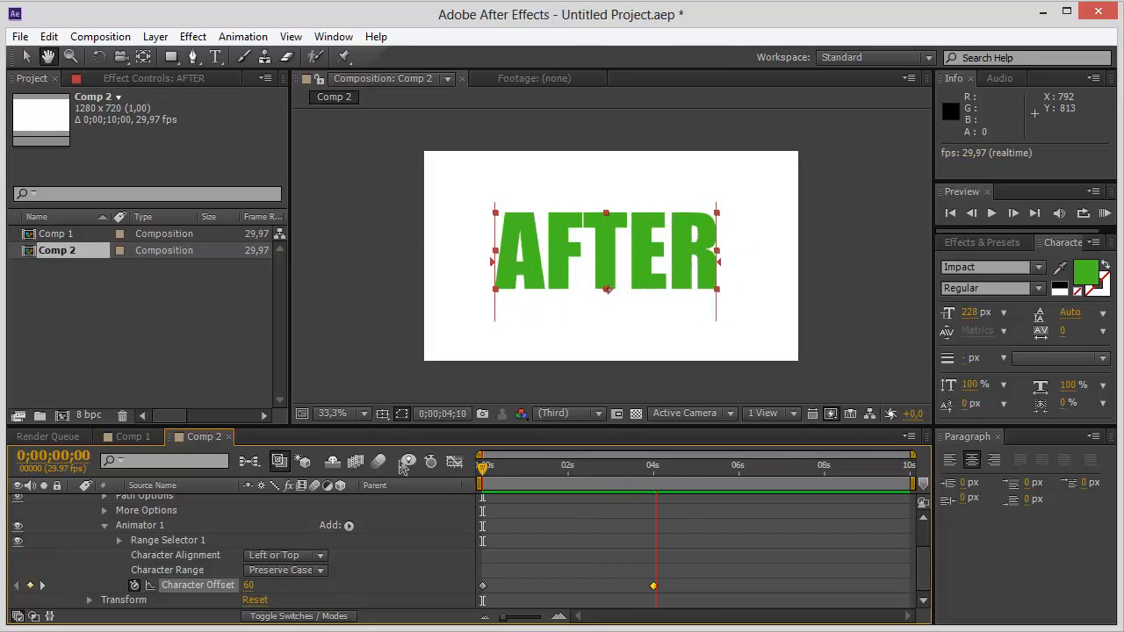
pyautogui.press('space')
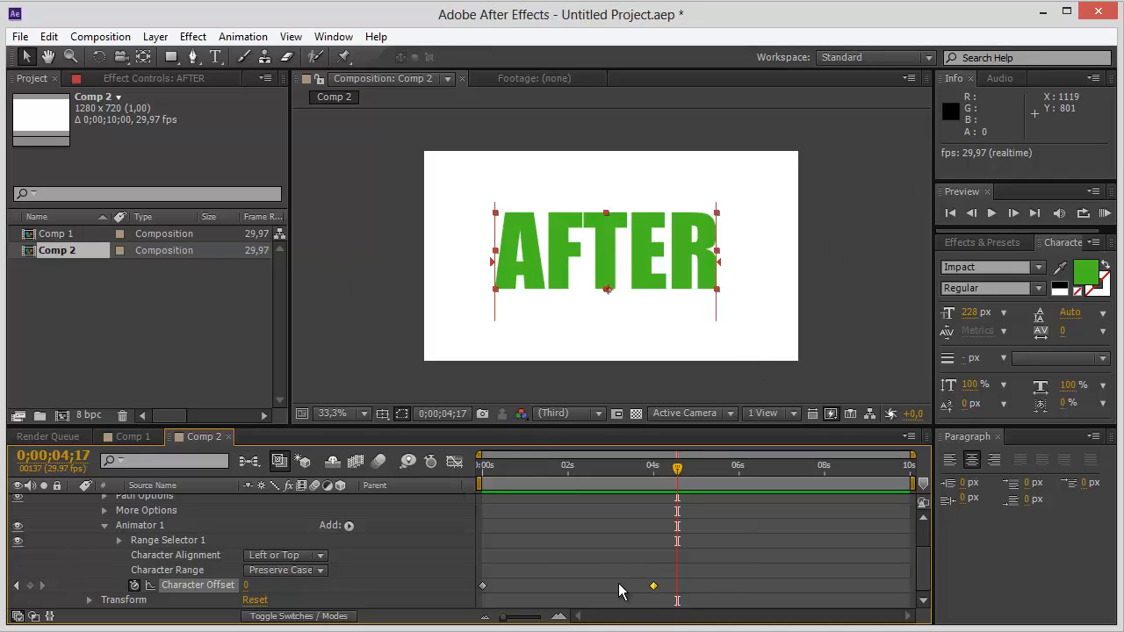
pyautogui.click(670, 471)
pyautogui.moveTo(670, 472); pyautogui.dragTo(654, 474)
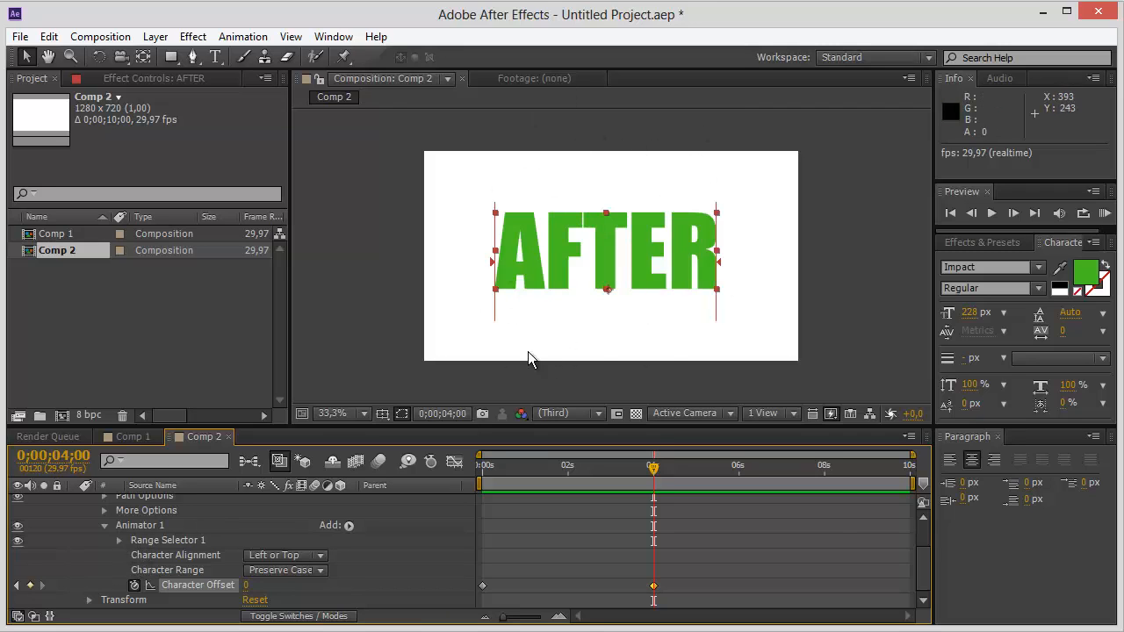
# Keyframe the Start value of Range Selector 1 from 0% at 0 seconds to 100% at 0;00;04;01.
pyautogui.moveTo(654, 469); pyautogui.dragTo(291, 535)
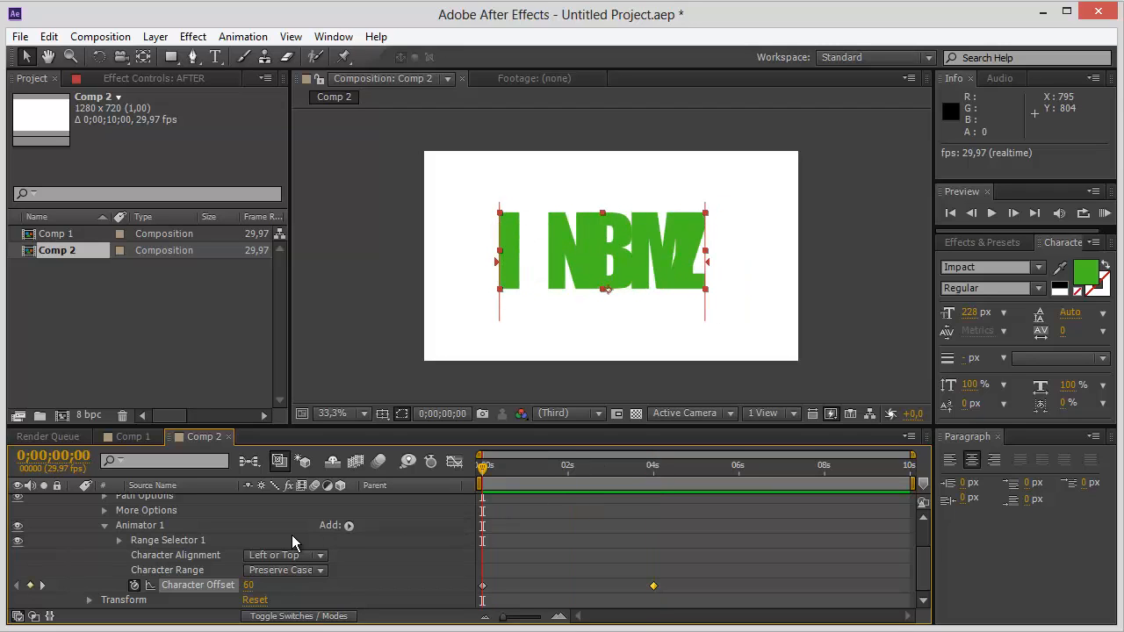
pyautogui.click(120, 540)
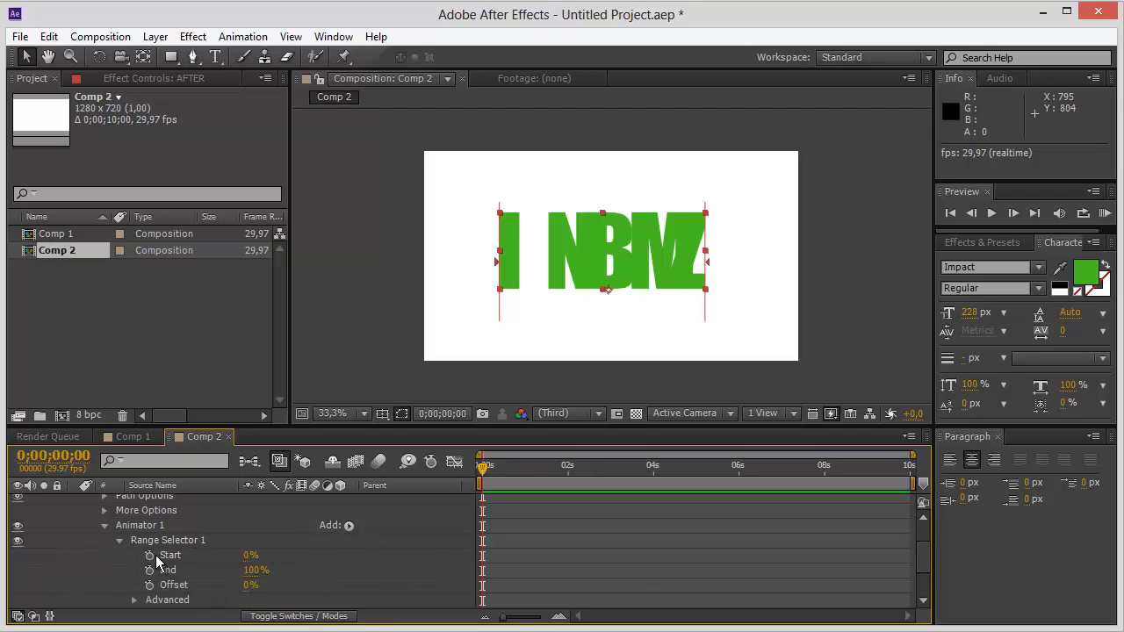
pyautogui.click(150, 556)
pyautogui.scroll(-1, 615, 496)
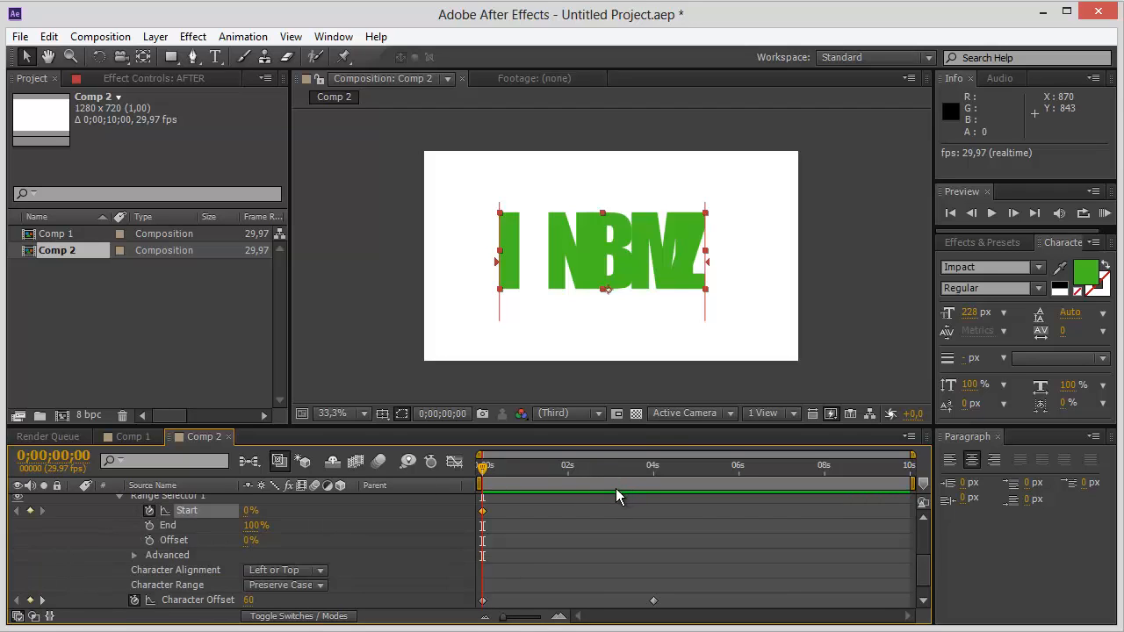
pyautogui.moveTo(482, 465); pyautogui.dragTo(655, 457)
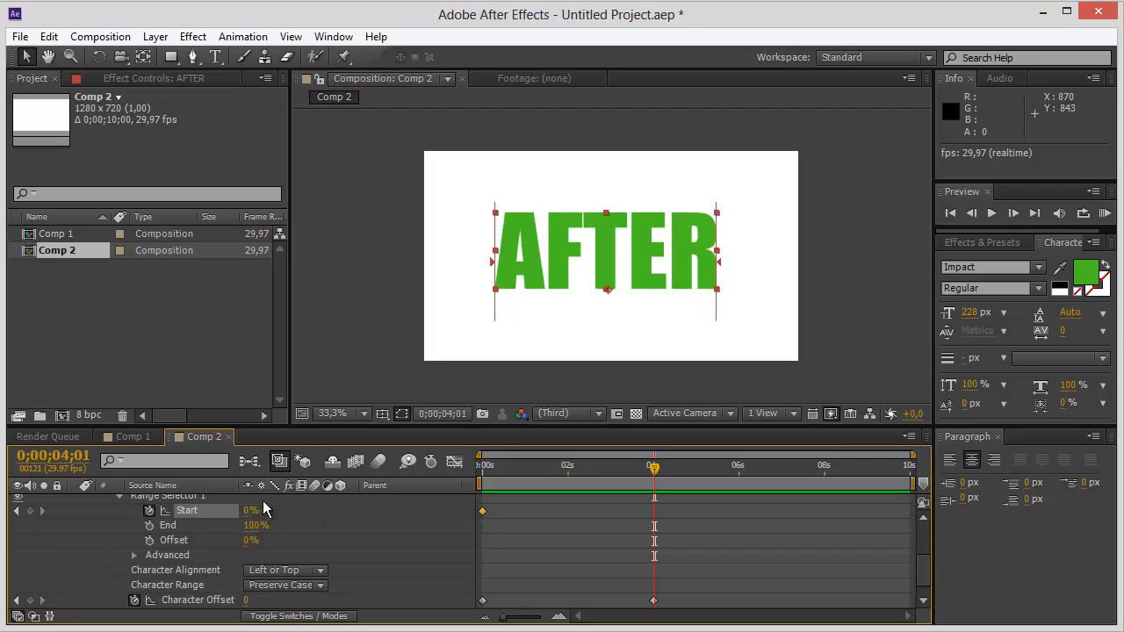
pyautogui.moveTo(251, 510)
pyautogui.mouseDown()
pyautogui.moveTo(367, 504)
pyautogui.moveTo(253, 510)
pyautogui.mouseUp()
pyautogui.moveTo(251, 510); pyautogui.dragTo(335, 506)
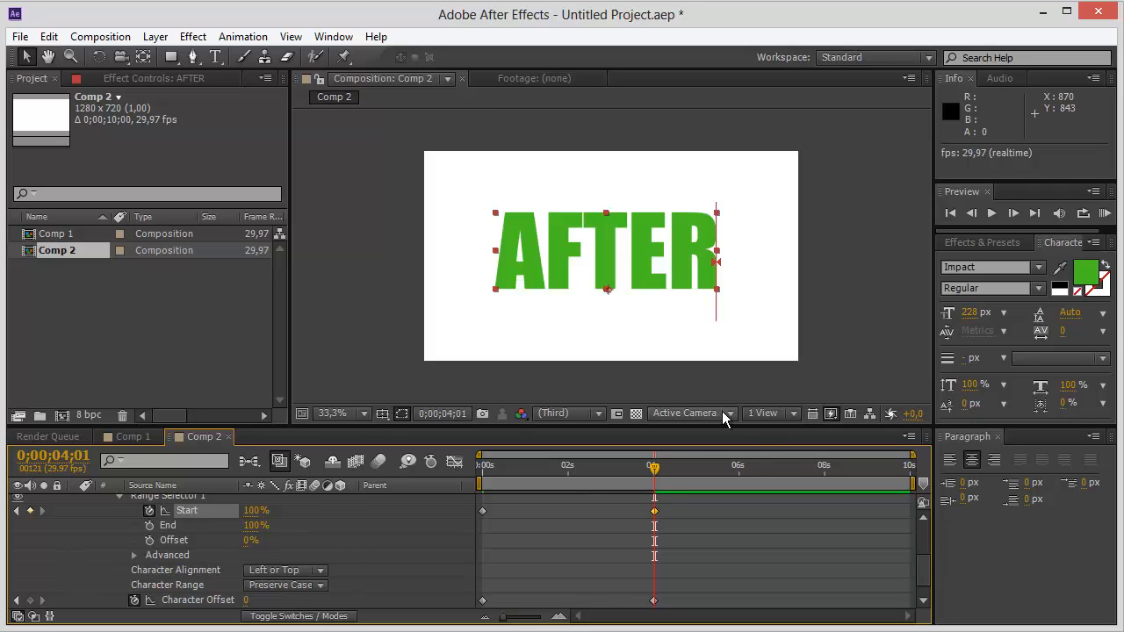
# Play back Comp 2 from the start to review the letter-by-letter reveal of AFTER.
pyautogui.moveTo(654, 468); pyautogui.dragTo(467, 496)
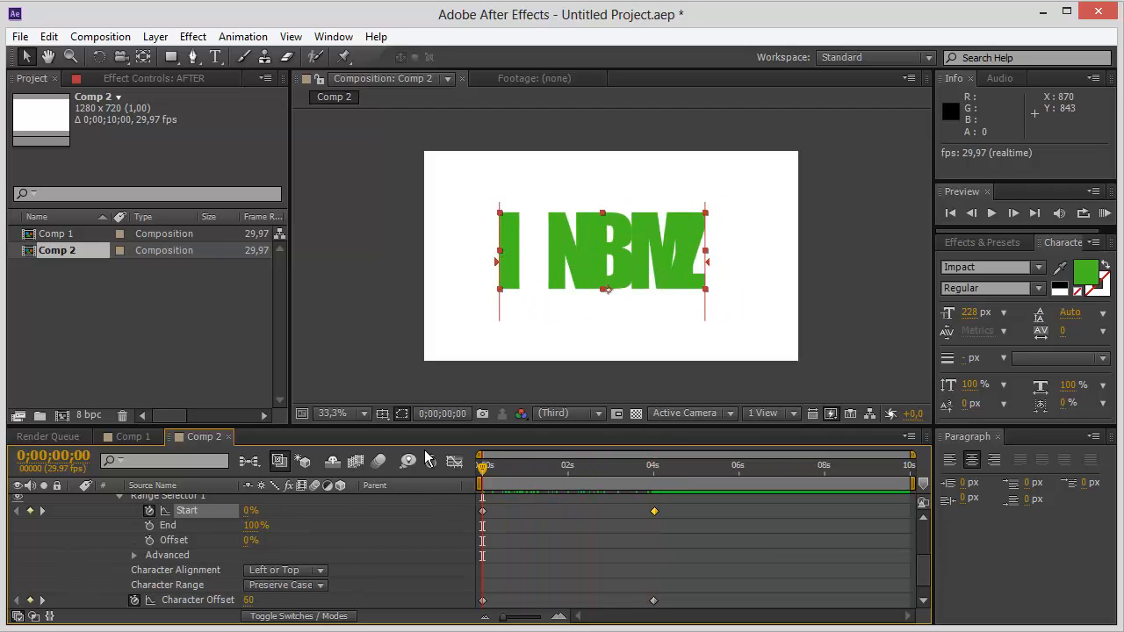
pyautogui.press('space')
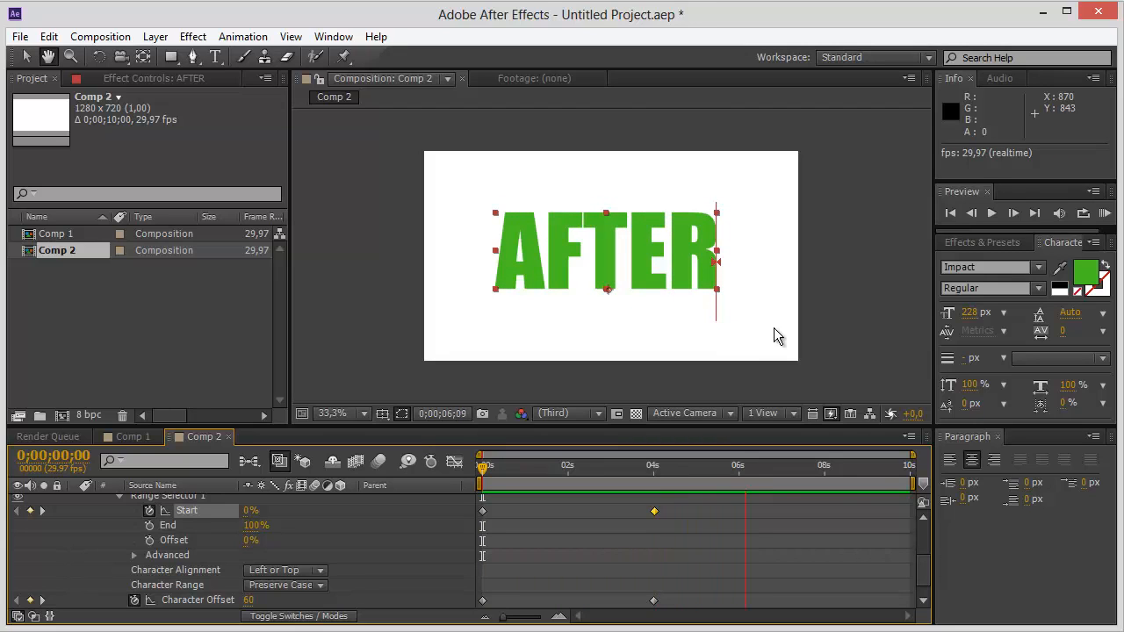
pyautogui.press('space')
pyautogui.click(791, 241)
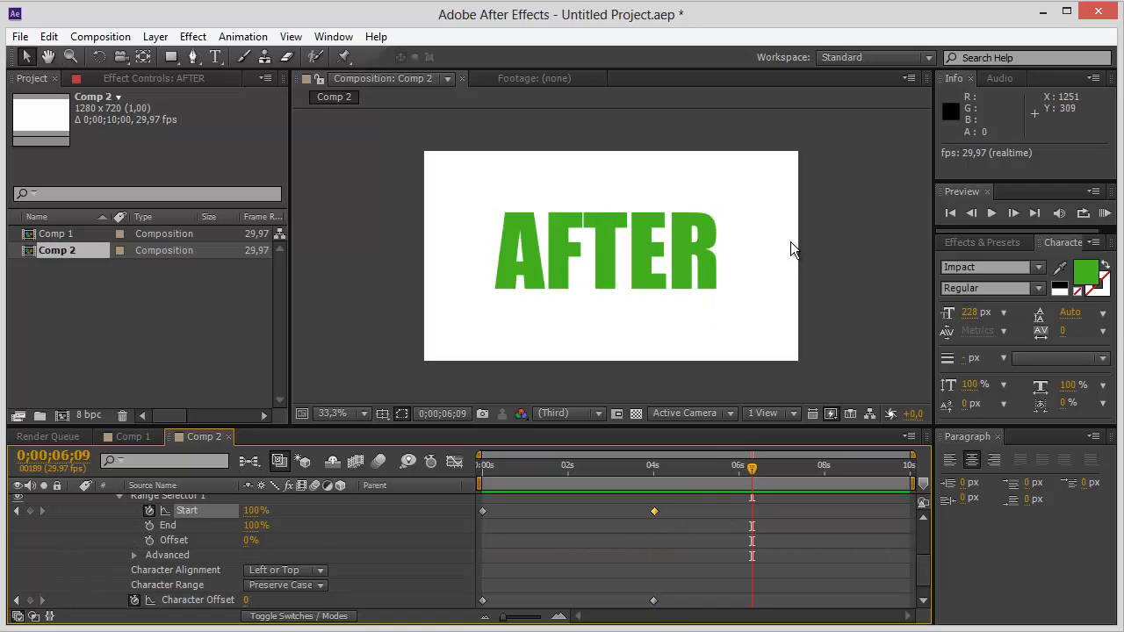
# At the start of Comp 2, set the AFTER animator's Character Alignment to Adjust Kerning.
pyautogui.moveTo(751, 472); pyautogui.dragTo(467, 494)
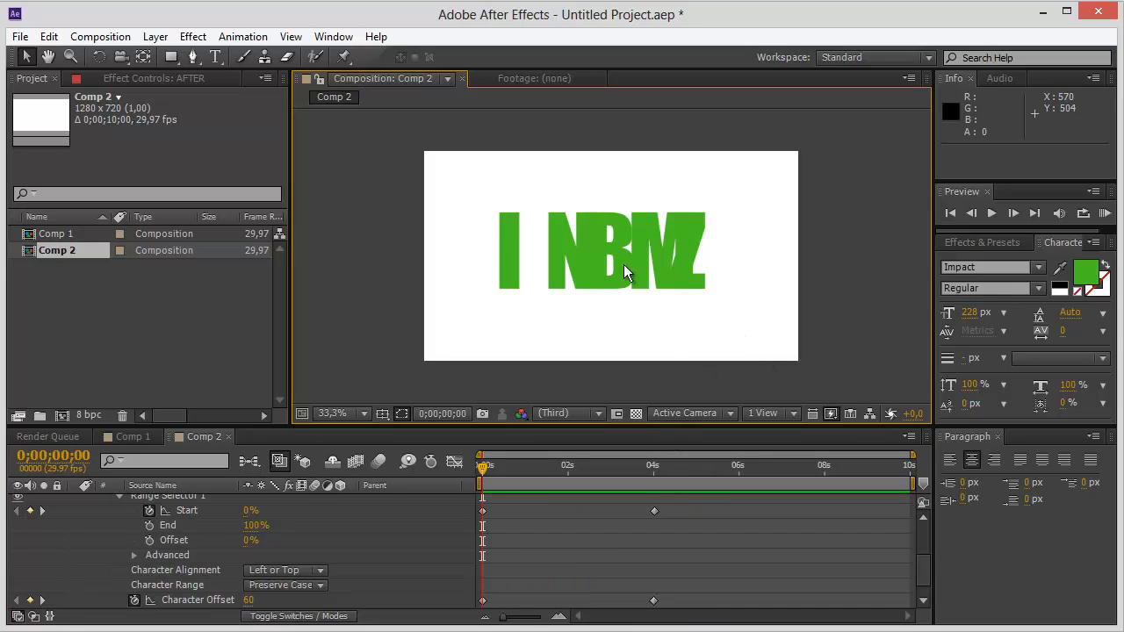
pyautogui.click(572, 253)
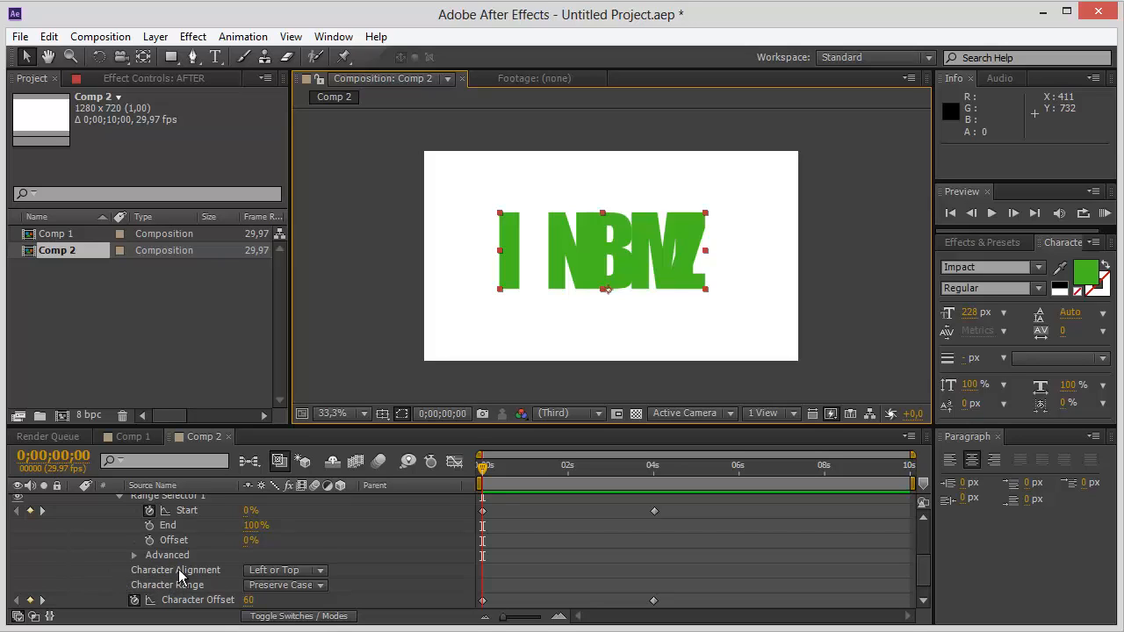
pyautogui.click(323, 576)
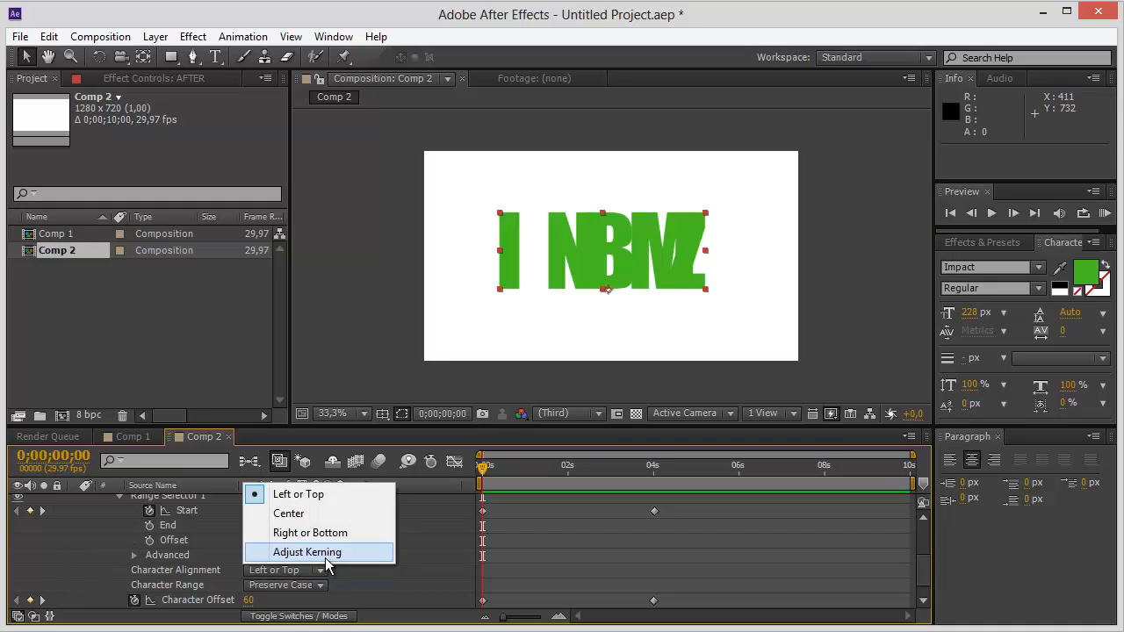
pyautogui.click(326, 558)
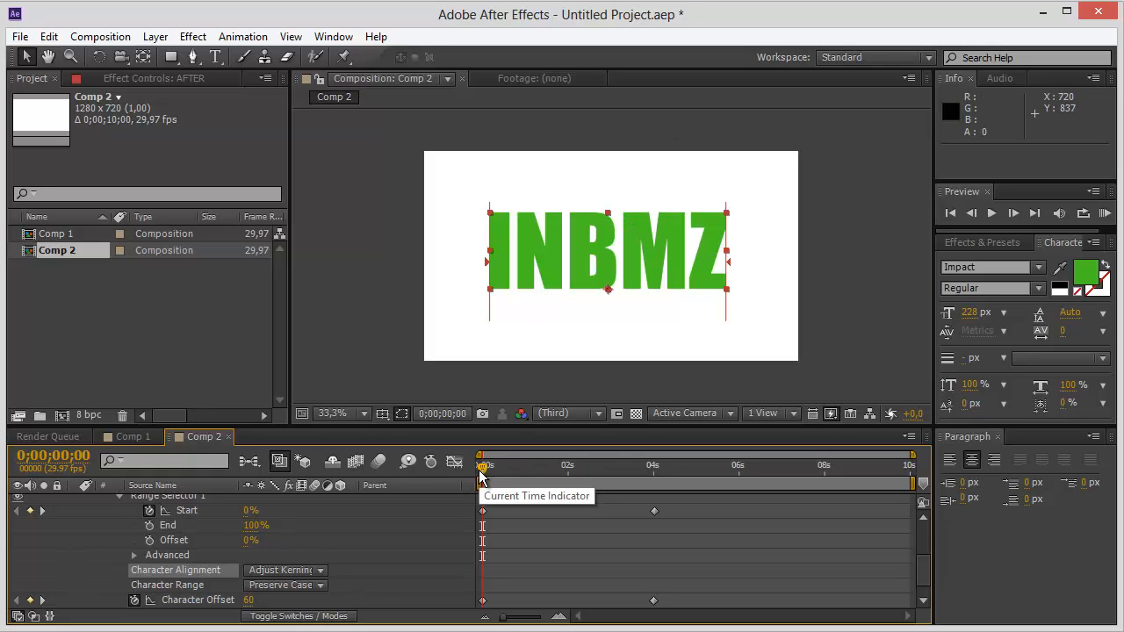
# Scrub the first frames and replay the AFTER animation from the start to check the letter spacing, finally with the layer deselected.
pyautogui.moveTo(480, 471); pyautogui.dragTo(508, 475)
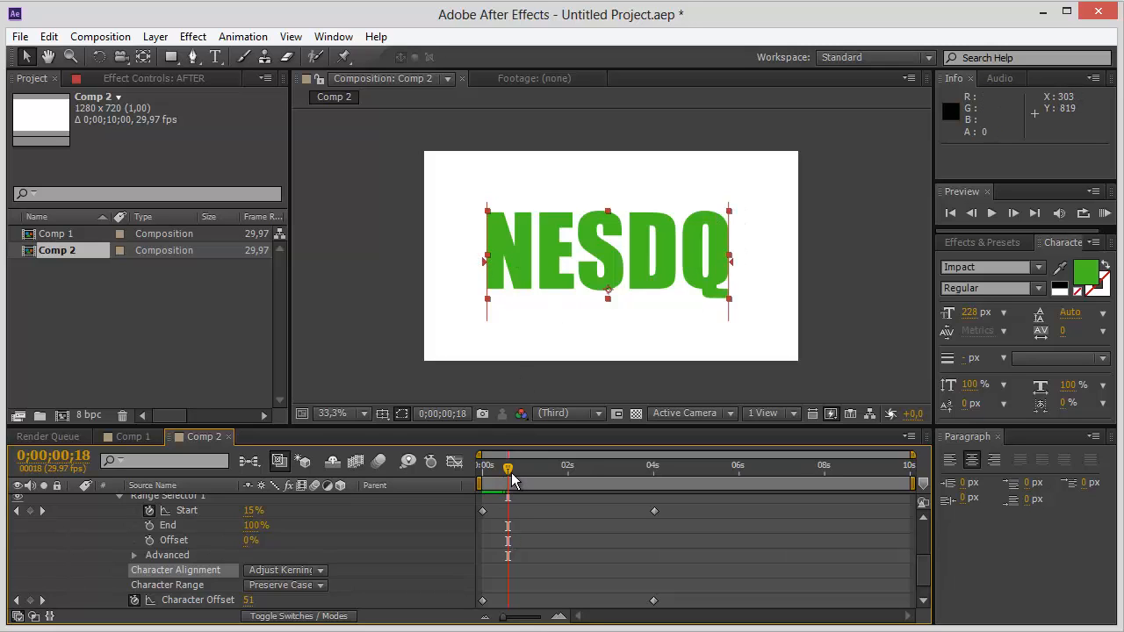
pyautogui.moveTo(508, 471); pyautogui.dragTo(377, 463)
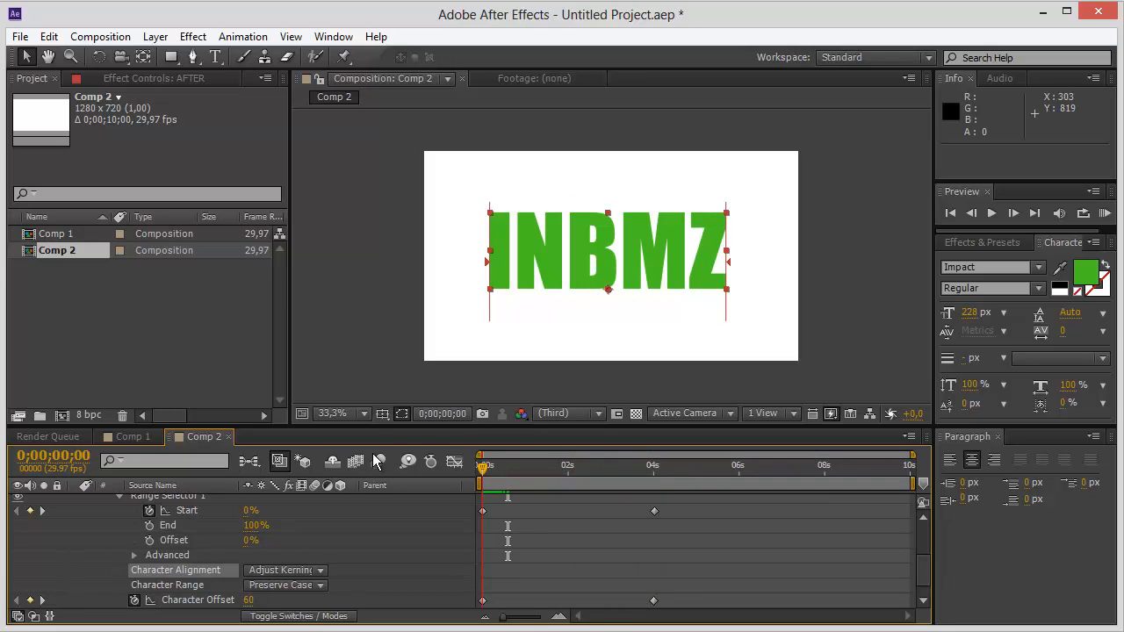
pyautogui.press('space')
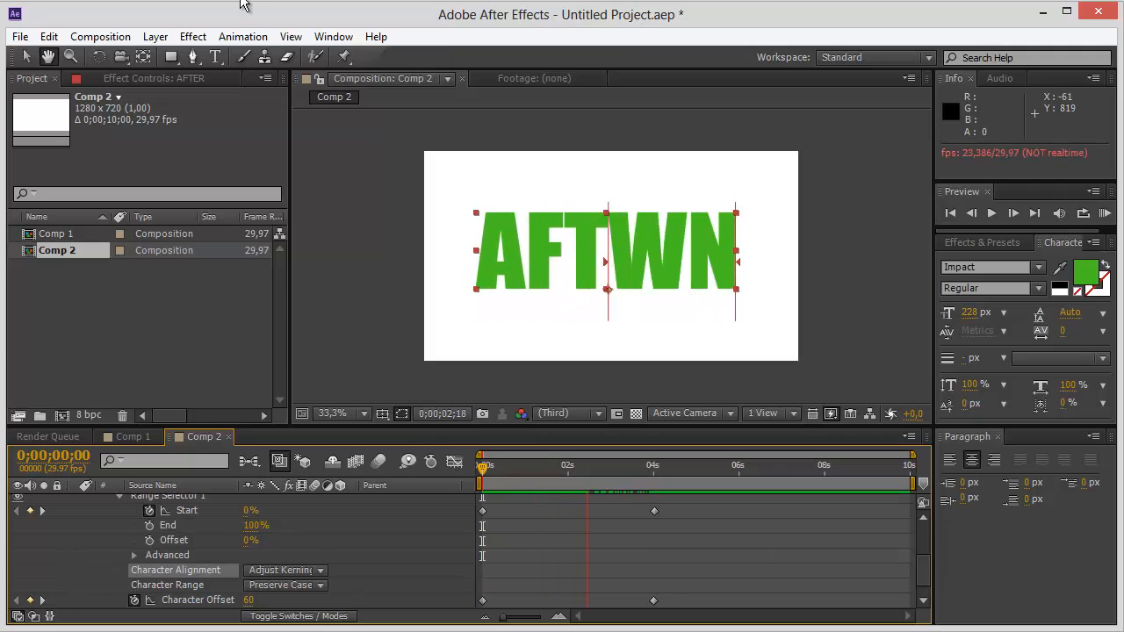
pyautogui.press('space')
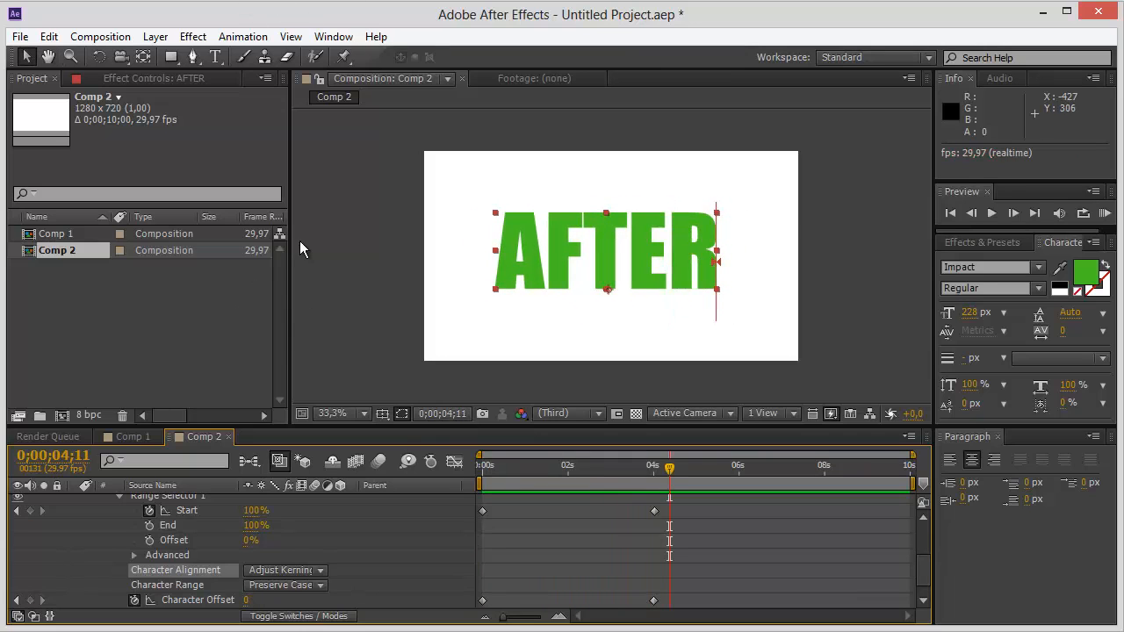
pyautogui.moveTo(674, 476); pyautogui.dragTo(317, 468)
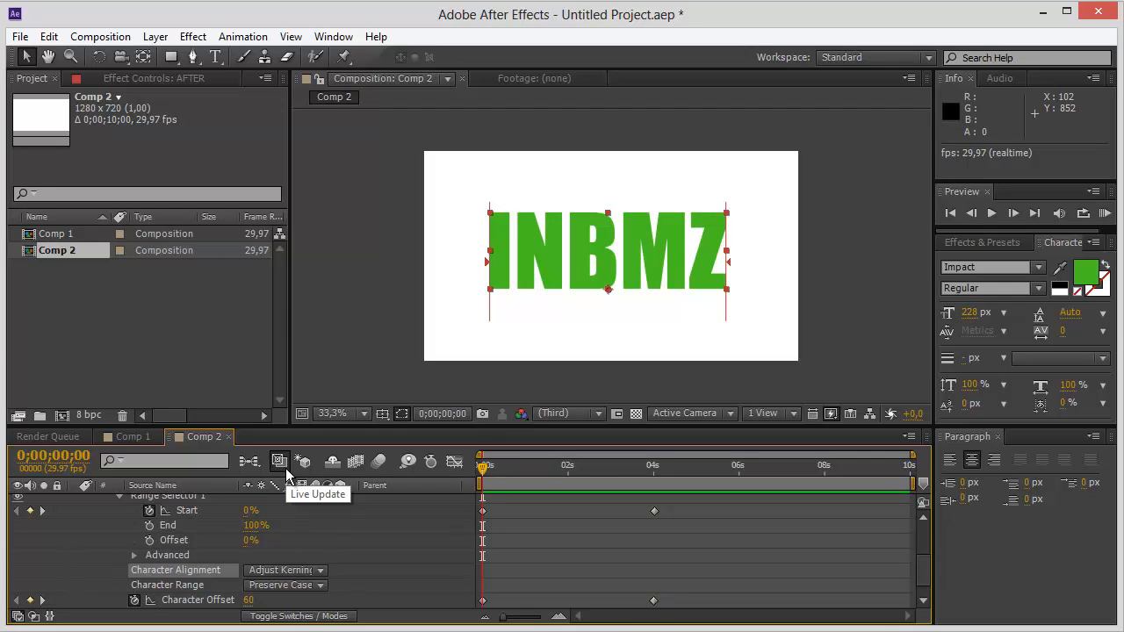
pyautogui.press('space')
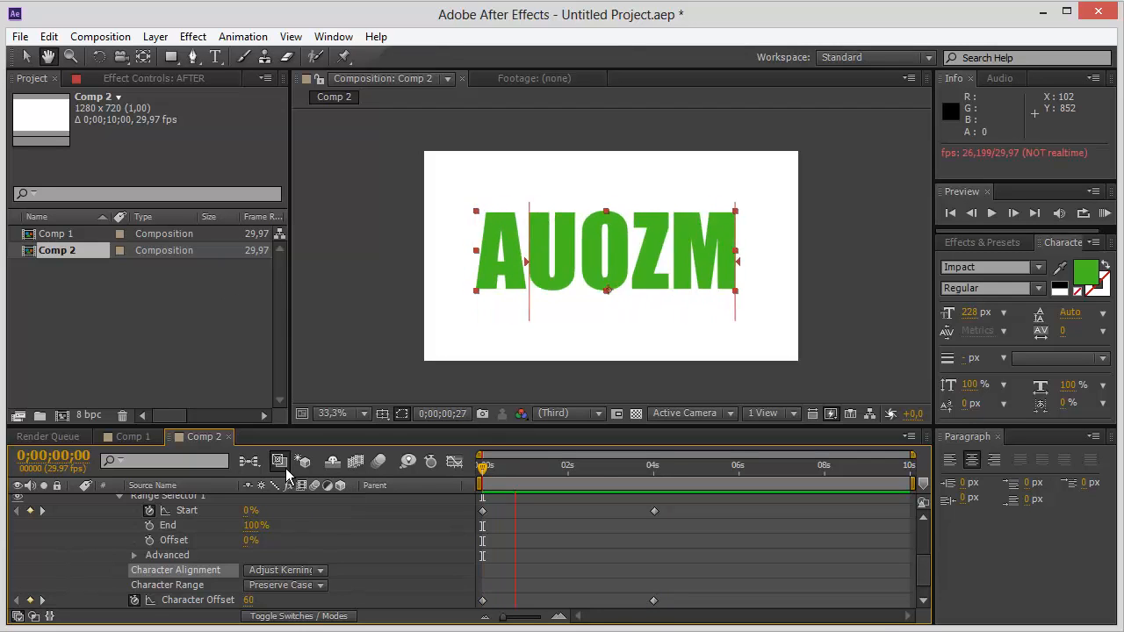
pyautogui.press('space')
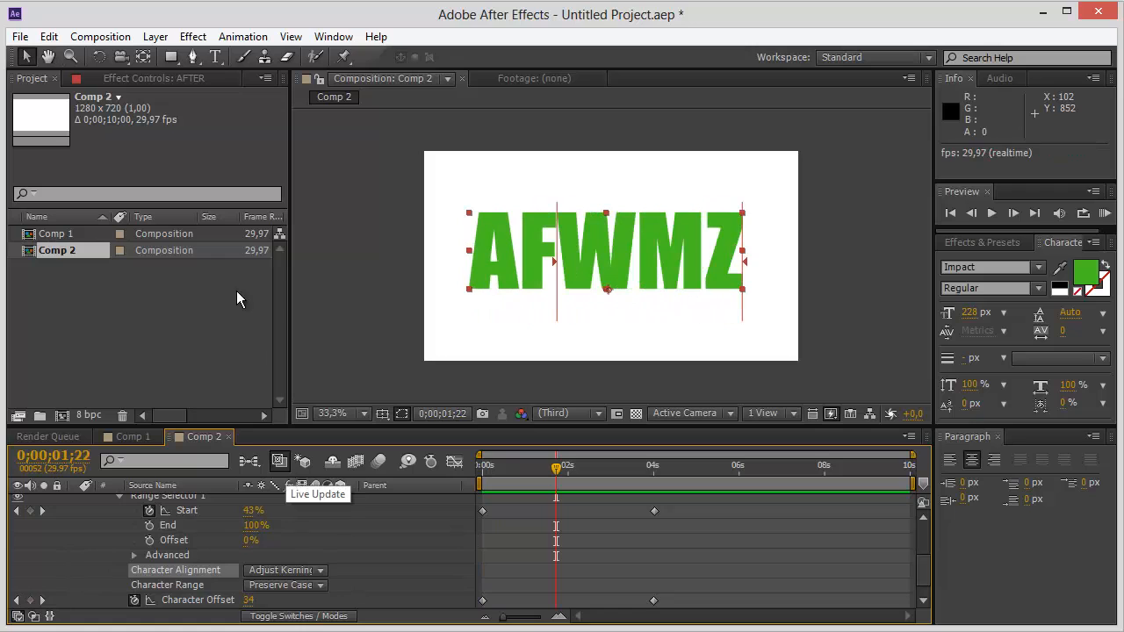
pyautogui.moveTo(554, 474); pyautogui.dragTo(414, 479)
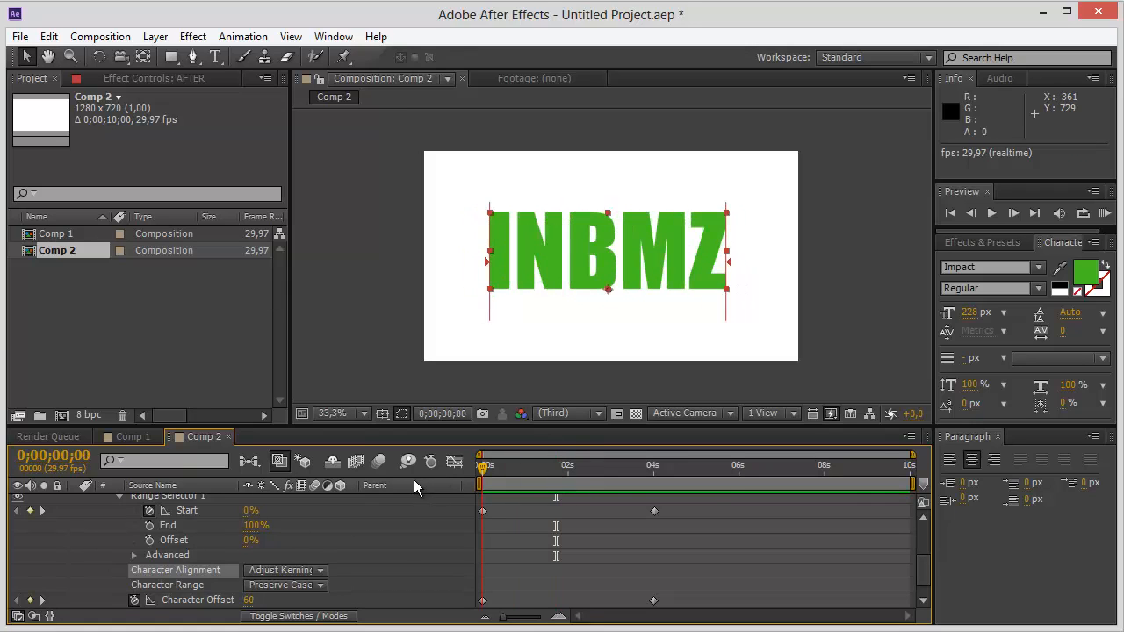
pyautogui.click(418, 203)
pyautogui.press('space')
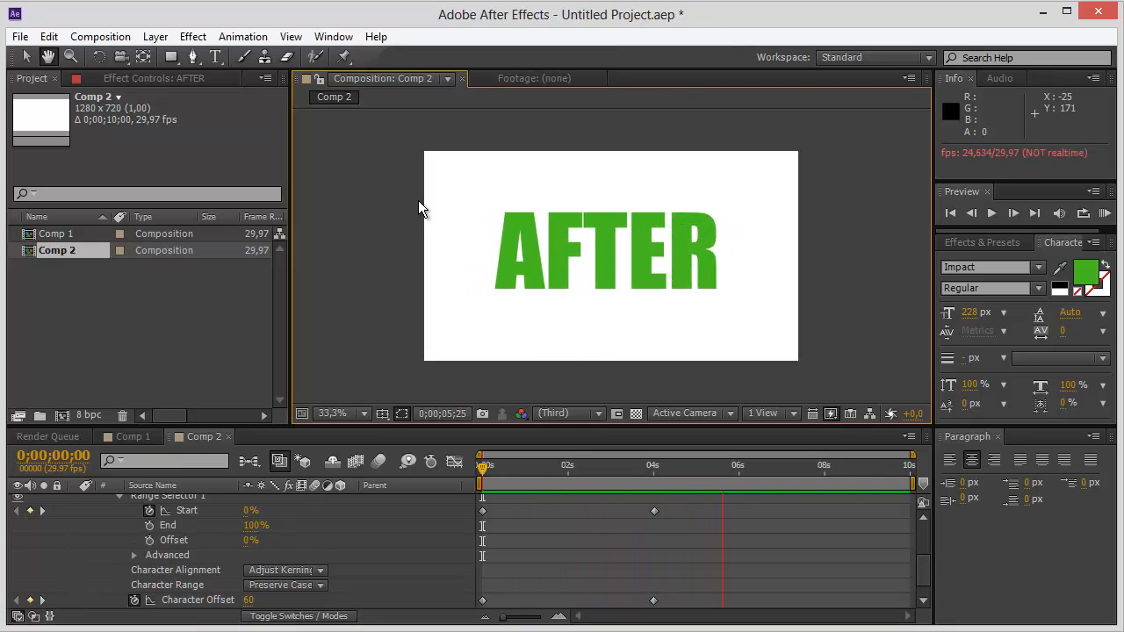
pyautogui.press('space')
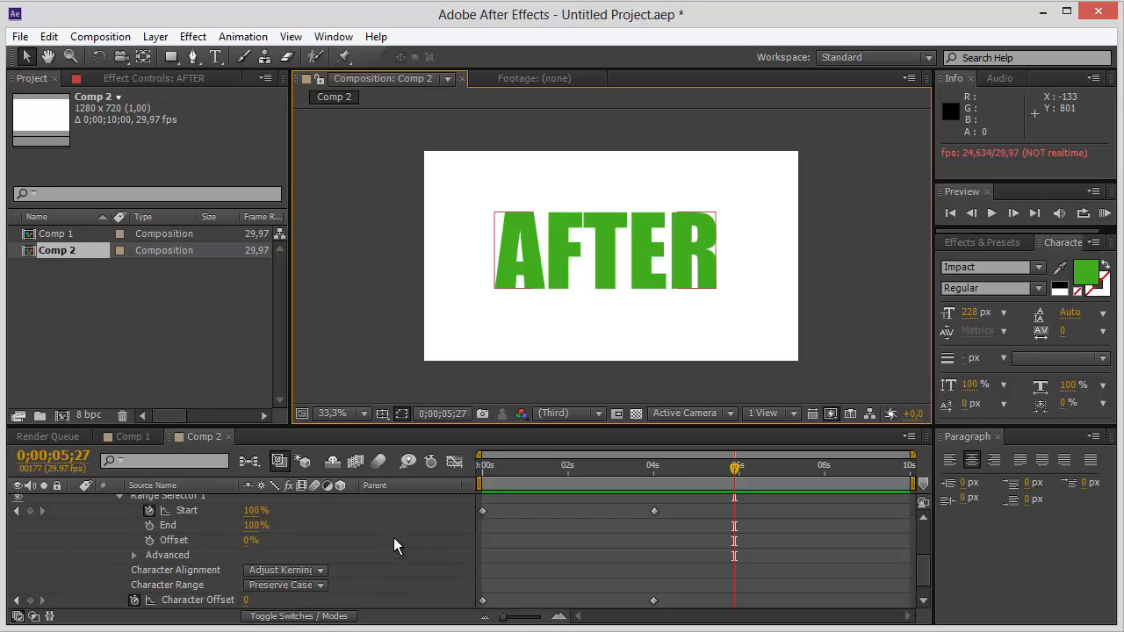
# Collapse the AFTER layer's Text properties, and deselect the Video text layer in Comp 3.
pyautogui.scroll(5, 394, 537)
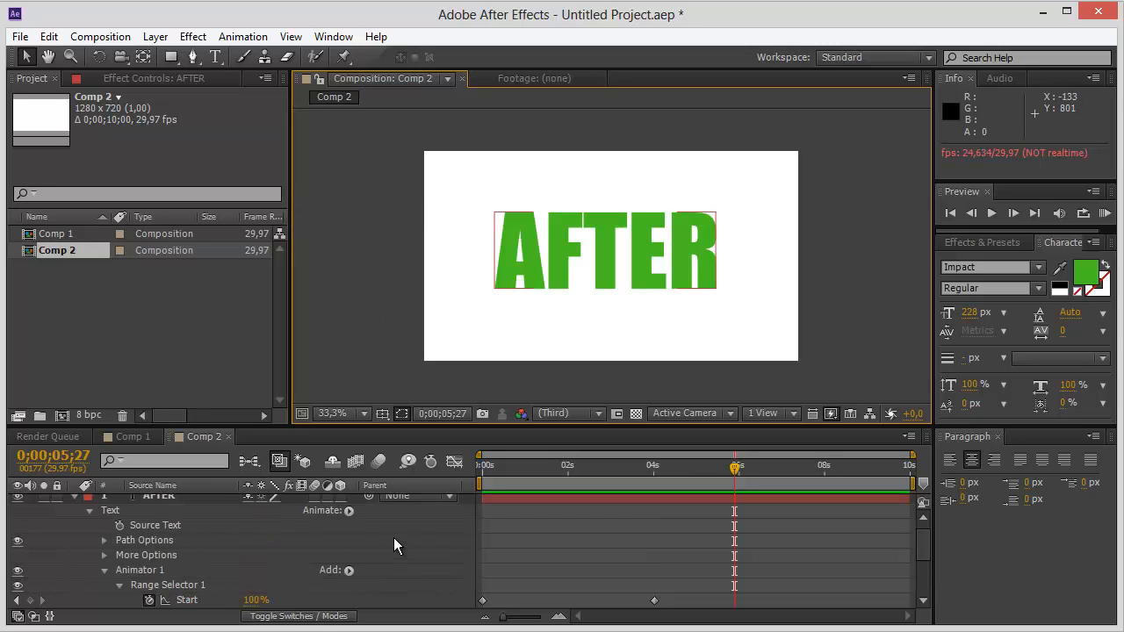
pyautogui.click(87, 516)
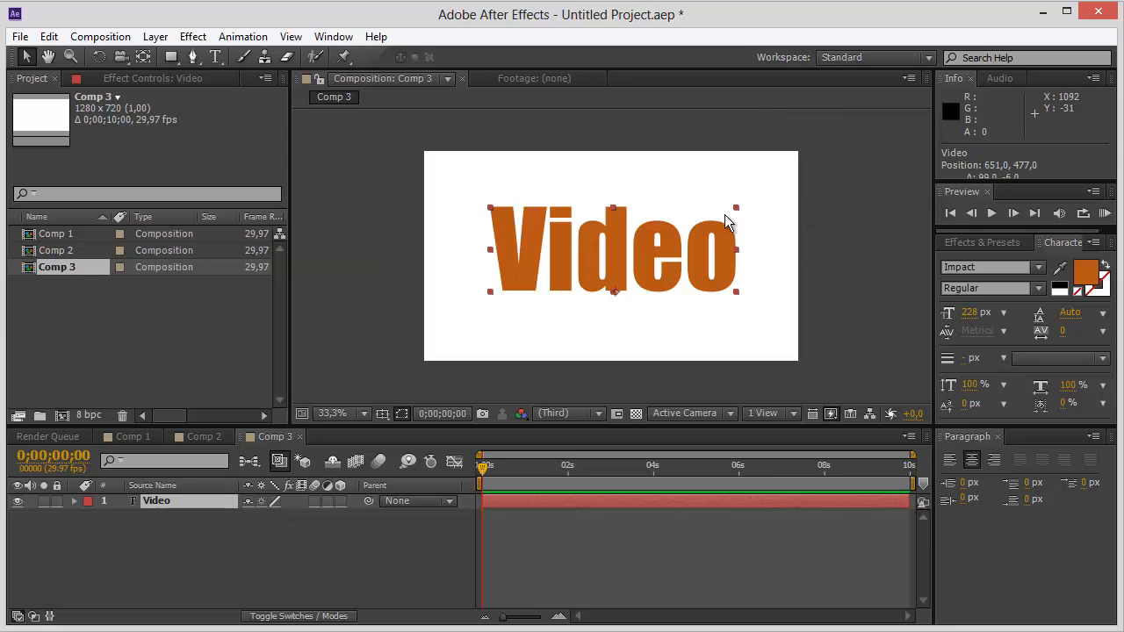
pyautogui.click(778, 252)
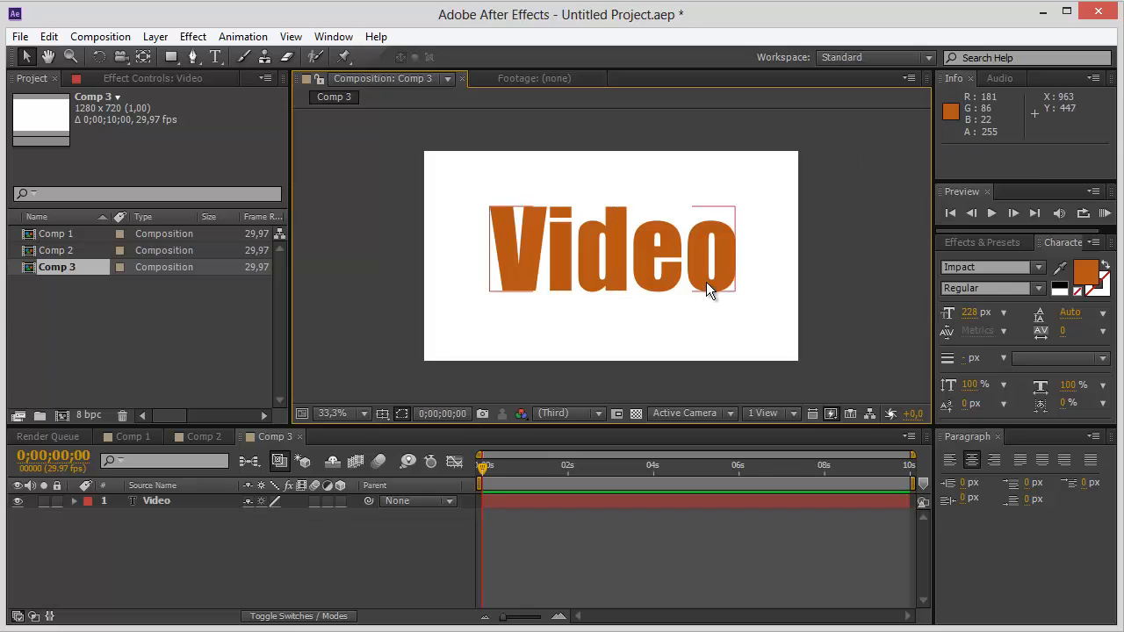
# Change the font of the Video text in Comp 3 to Mistral.
pyautogui.click(708, 281)
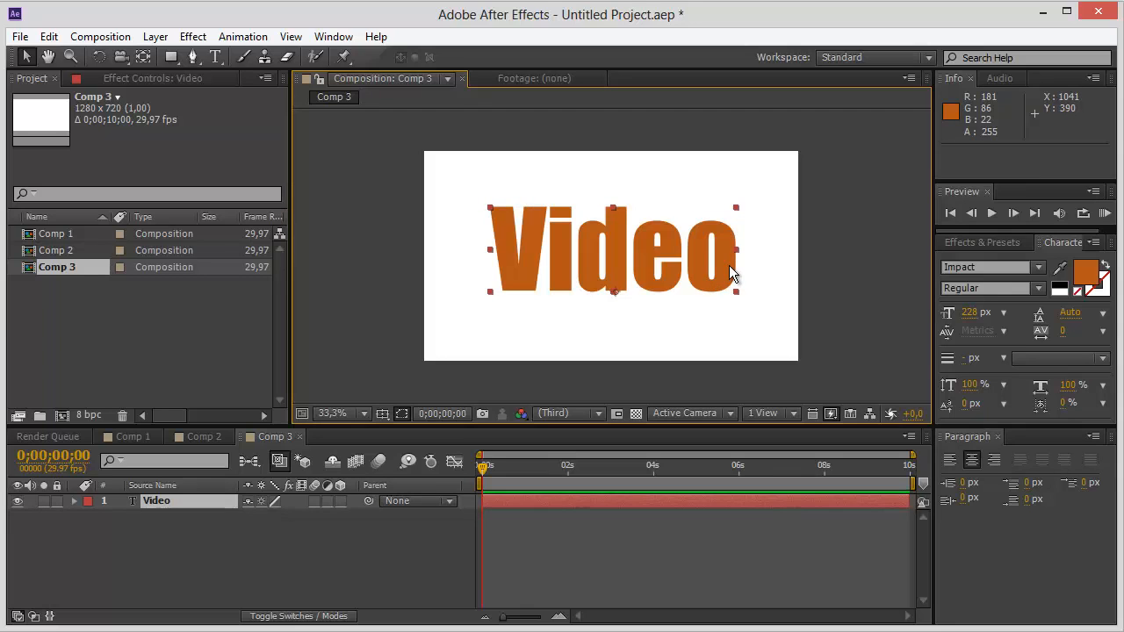
pyautogui.click(756, 268)
pyautogui.click(716, 273)
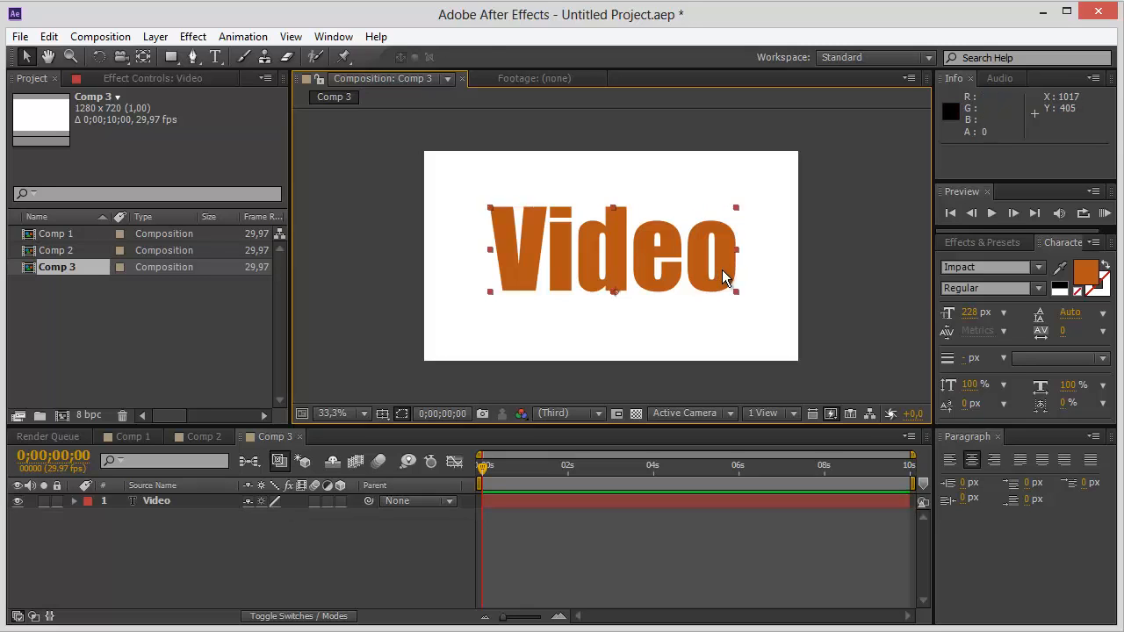
pyautogui.doubleClick(722, 269)
pyautogui.click(1024, 267)
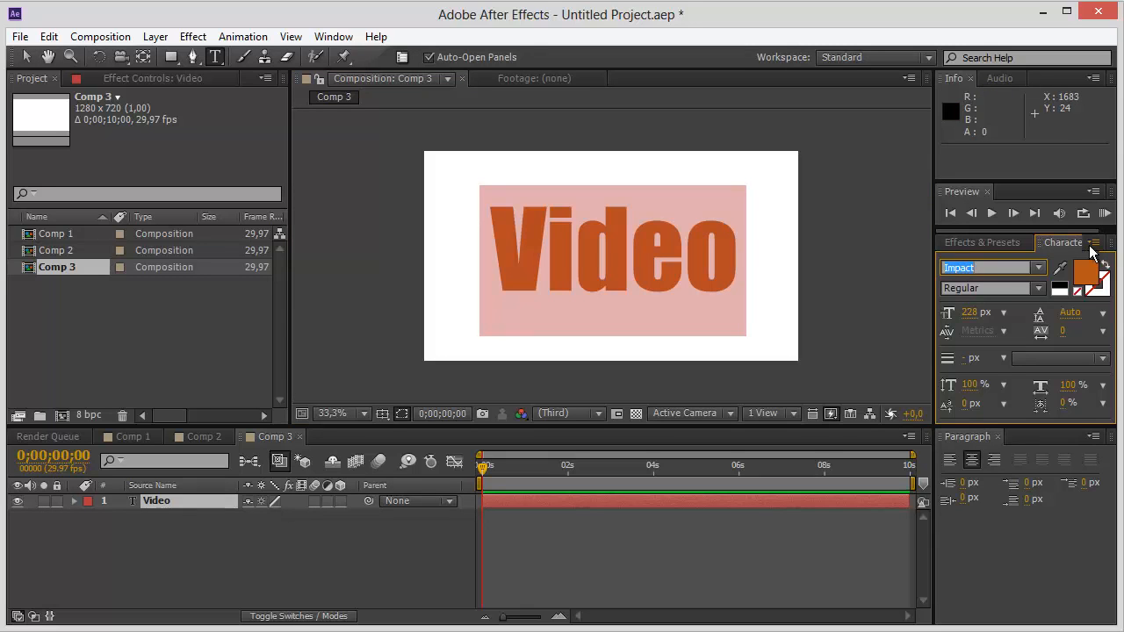
pyautogui.press('Down')
pyautogui.press('Down')
pyautogui.press('Down')
pyautogui.press('Down')
pyautogui.press('Down')
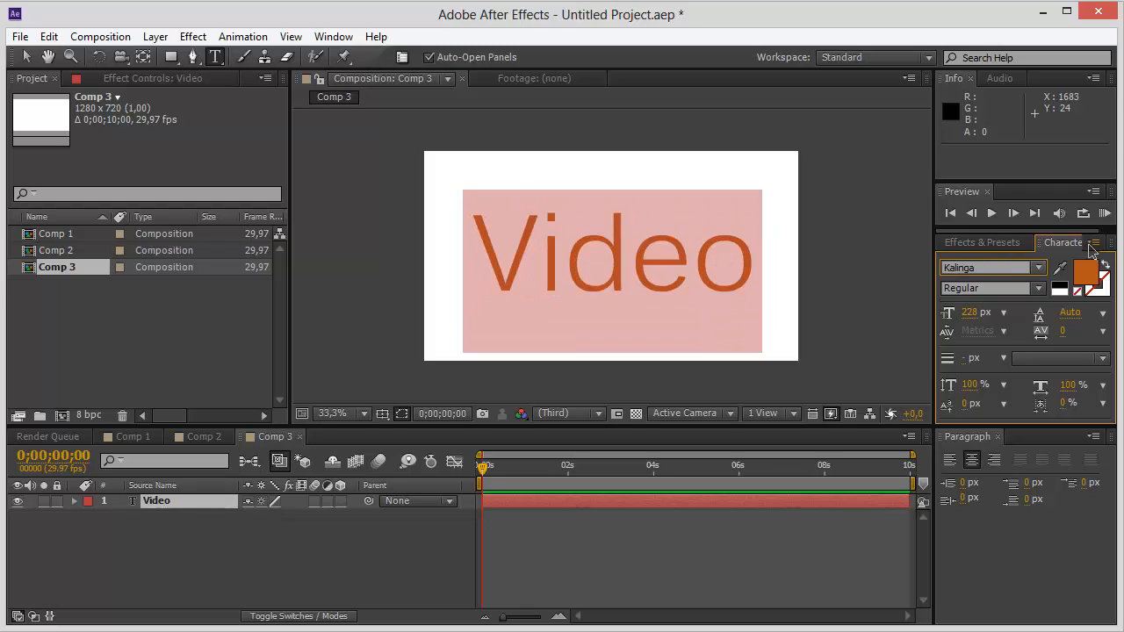
pyautogui.press('Down')
pyautogui.press('Down')
pyautogui.press('Down')
pyautogui.press('Up')
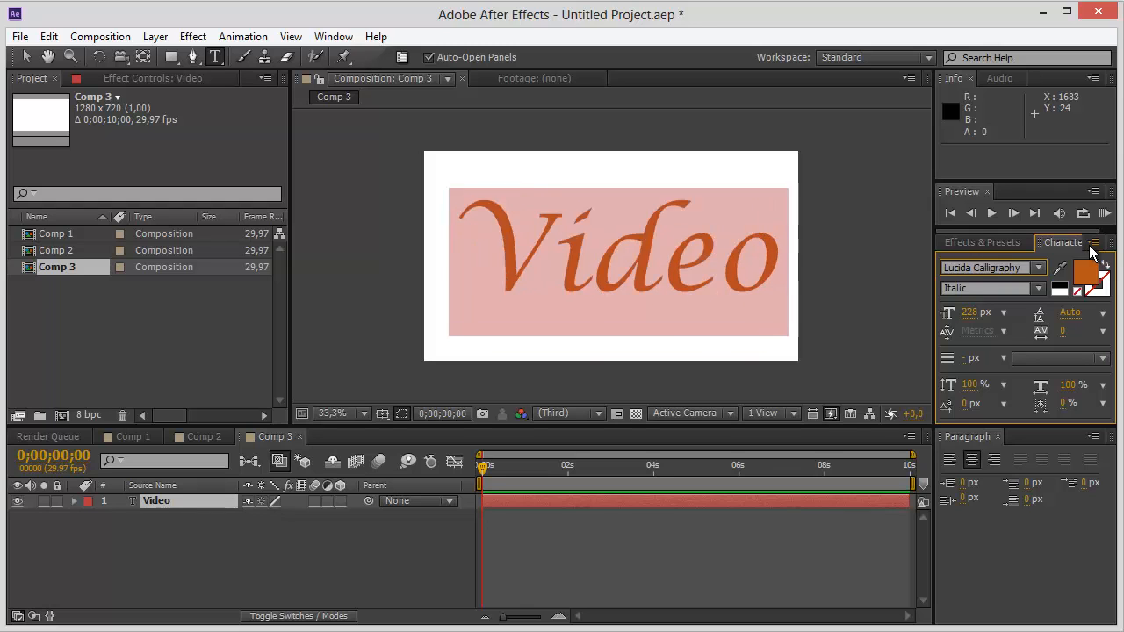
pyautogui.press('Down')
pyautogui.press('Down')
pyautogui.press('Down')
pyautogui.press('Down')
pyautogui.press('Down')
pyautogui.press('Down')
pyautogui.press('Down')
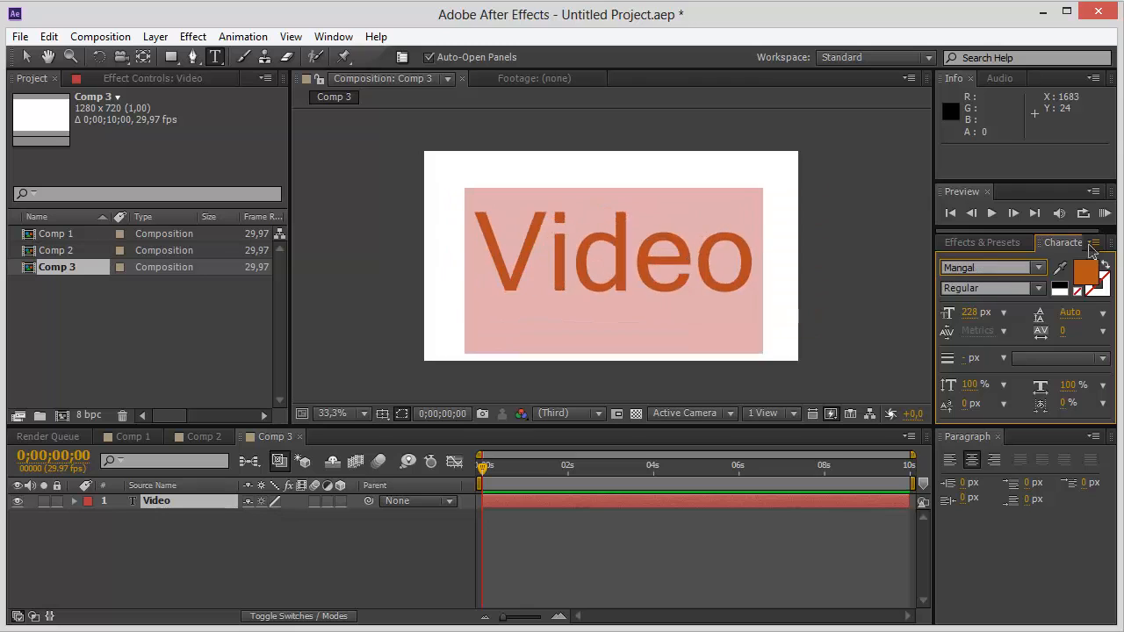
pyautogui.press('Down')
pyautogui.press('Down')
pyautogui.press('Down')
pyautogui.press('Down')
pyautogui.press('Down')
pyautogui.press('Down')
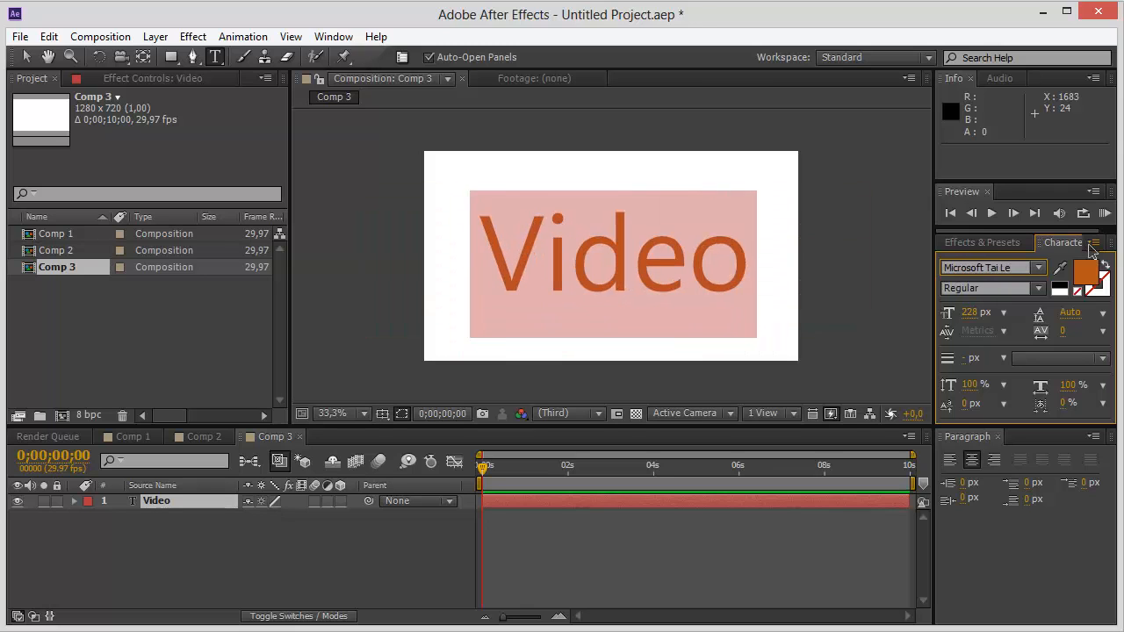
pyautogui.press('Down')
pyautogui.press('Down')
pyautogui.press('Down')
pyautogui.press('Down')
pyautogui.press('Down')
pyautogui.press('Down')
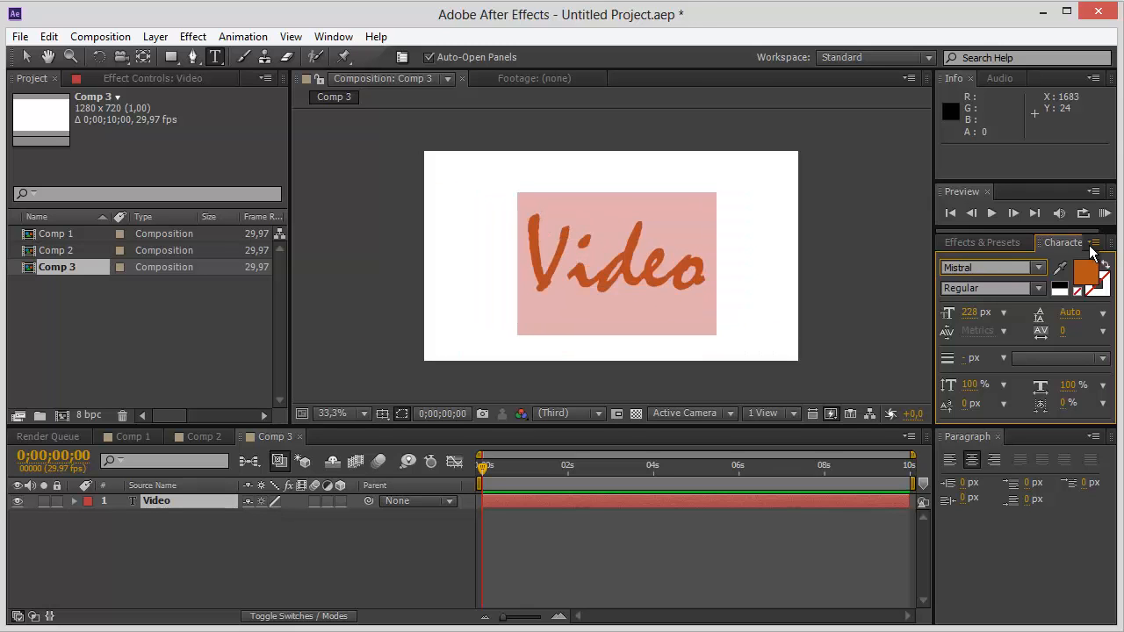
pyautogui.click(725, 93)
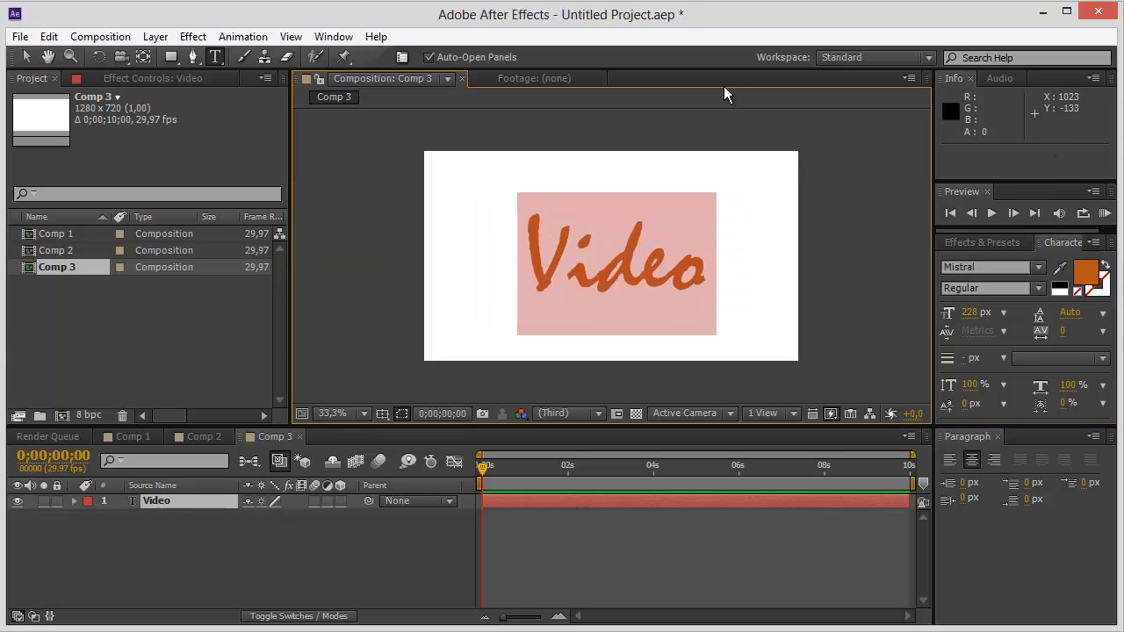
# Scale the Video text up to about 206% and reposition it near the middle of the frame at about 666, 489.
pyautogui.click(32, 58)
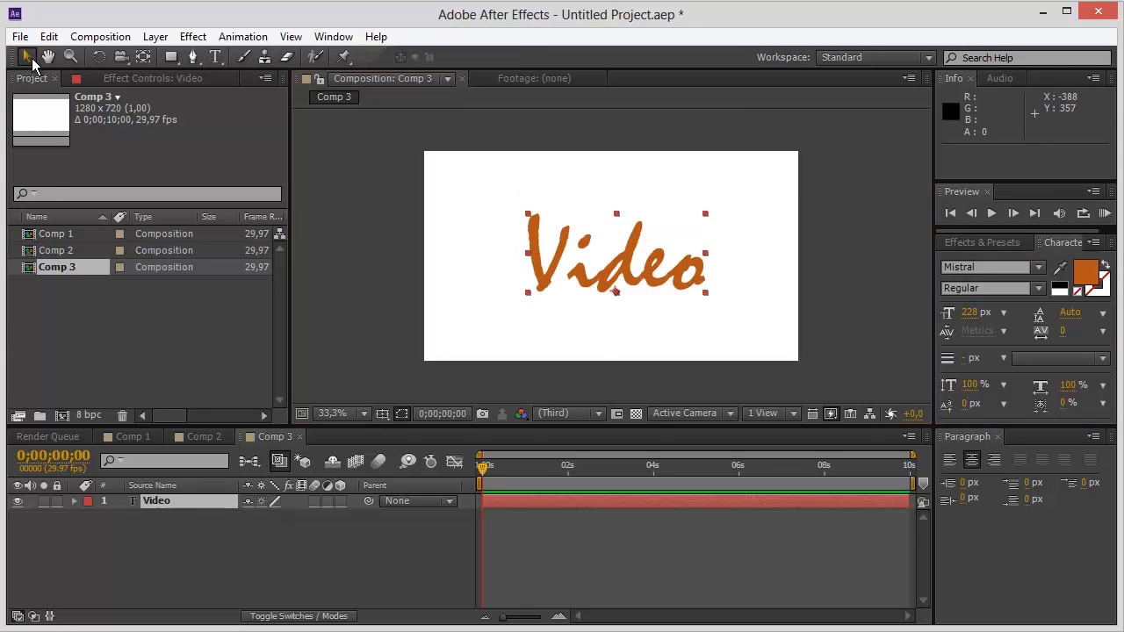
pyautogui.moveTo(619, 268); pyautogui.dragTo(579, 277)
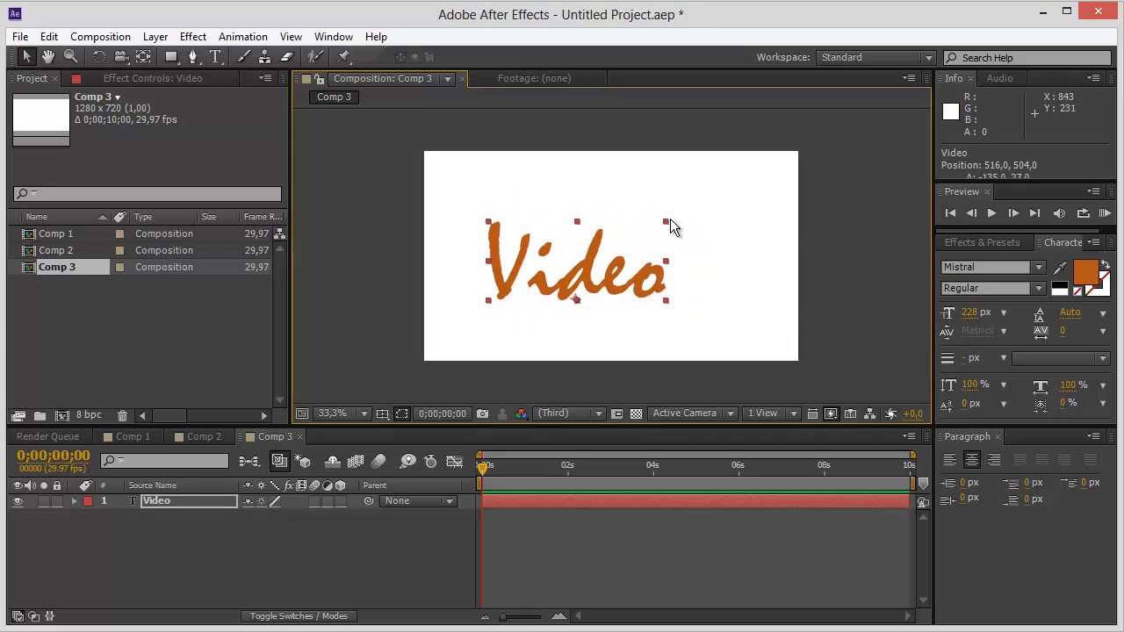
pyautogui.click(686, 206)
pyautogui.click(602, 267)
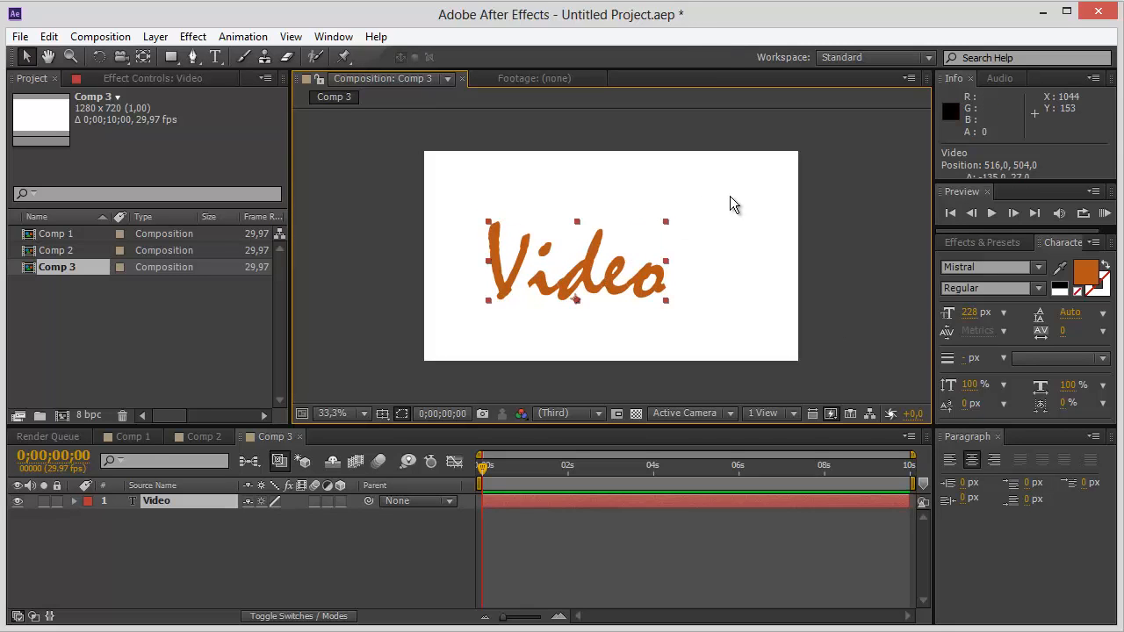
pyautogui.moveTo(665, 222); pyautogui.dragTo(692, 199)
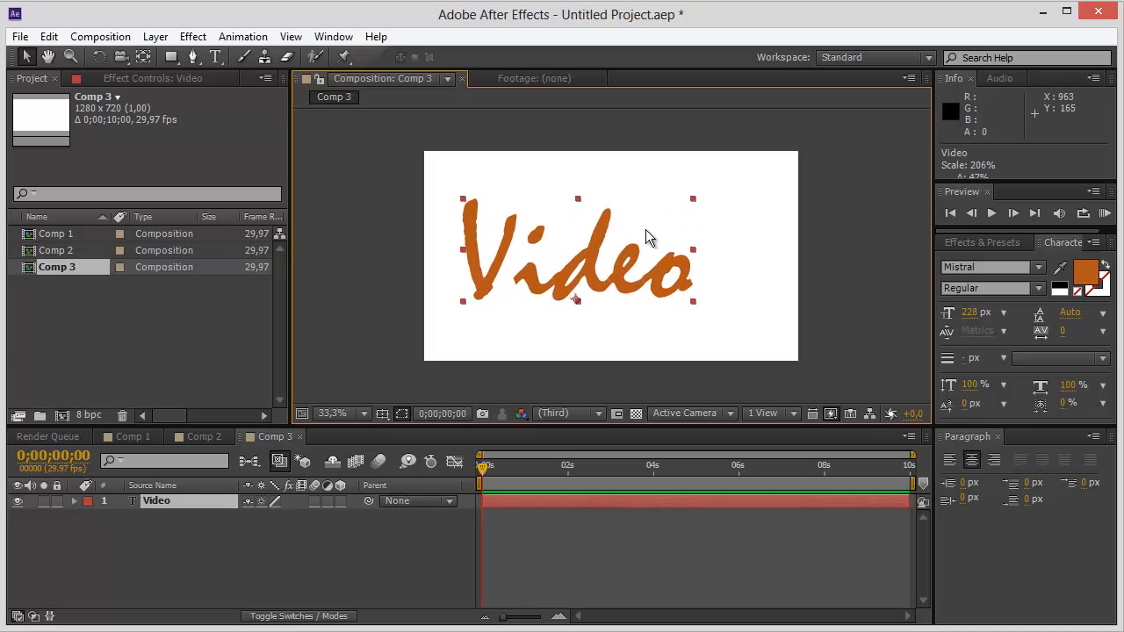
pyautogui.moveTo(591, 261); pyautogui.dragTo(634, 255)
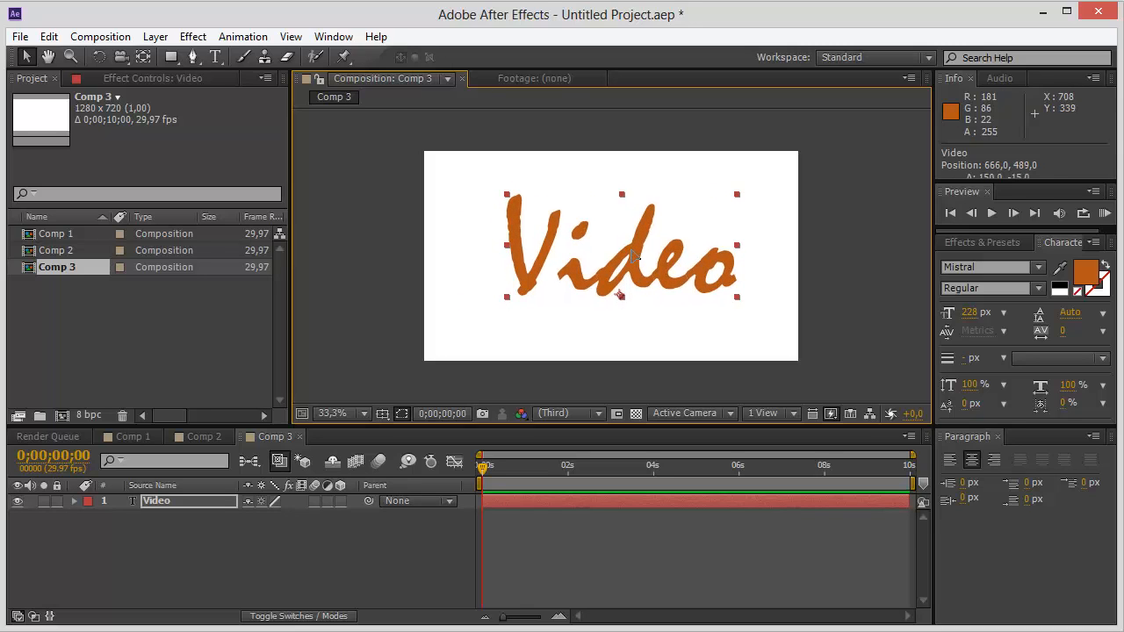
pyautogui.click(765, 288)
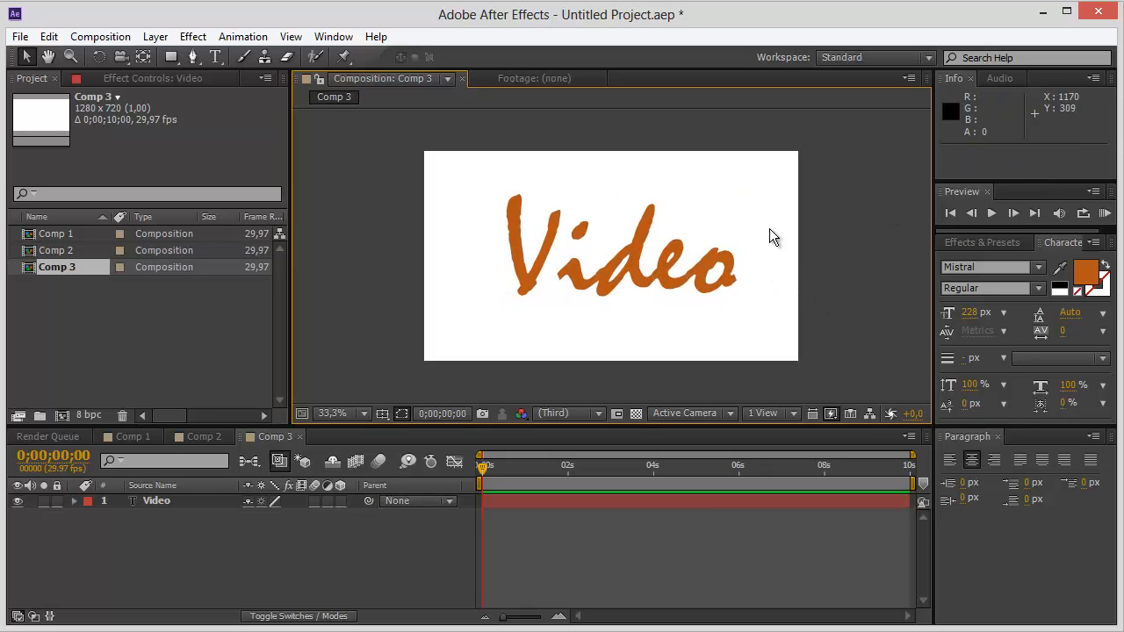
# Start a Pen tool mask path on the Video layer, tracing both strokes of the letter V.
pyautogui.press('z')
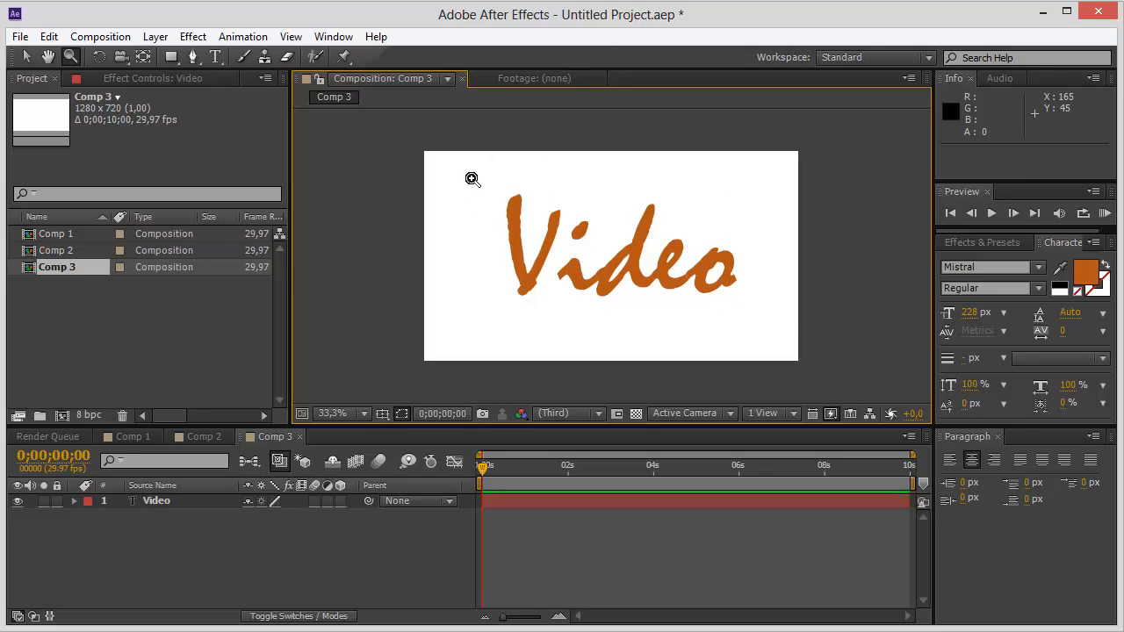
pyautogui.moveTo(472, 164); pyautogui.dragTo(762, 327)
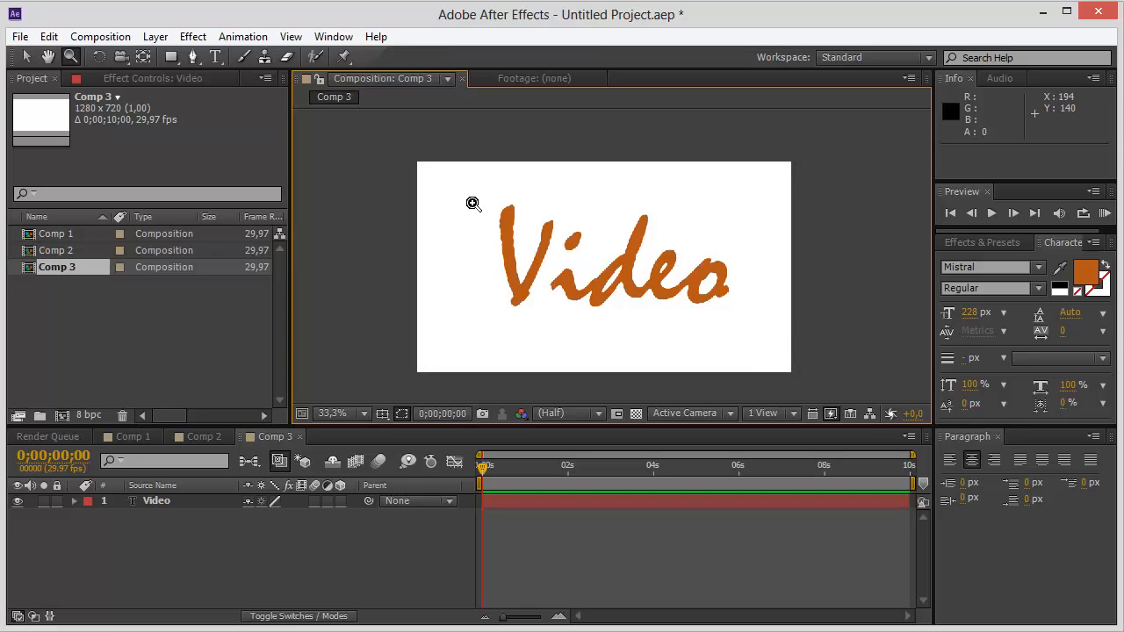
pyautogui.moveTo(470, 204); pyautogui.dragTo(743, 307)
pyautogui.doubleClick(606, 258)
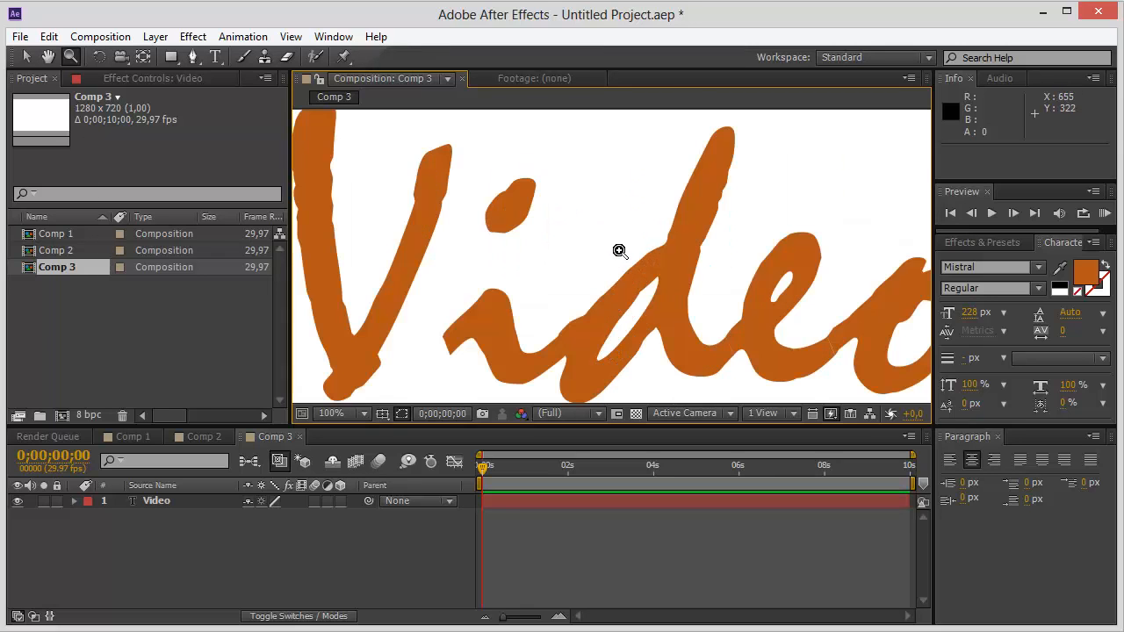
pyautogui.click(367, 414)
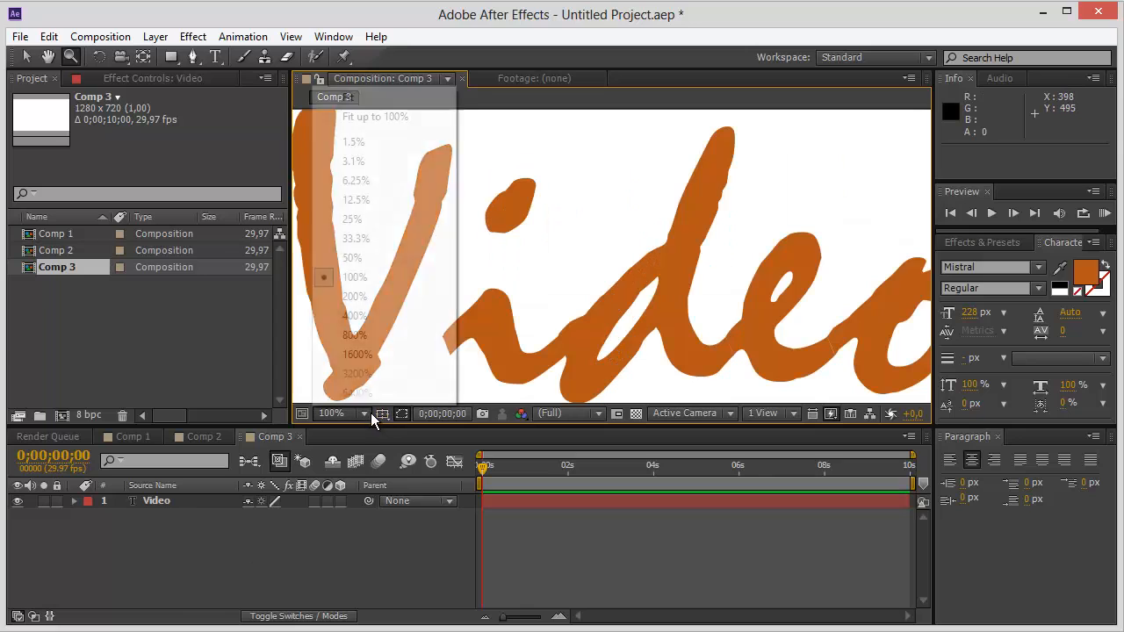
pyautogui.click(362, 255)
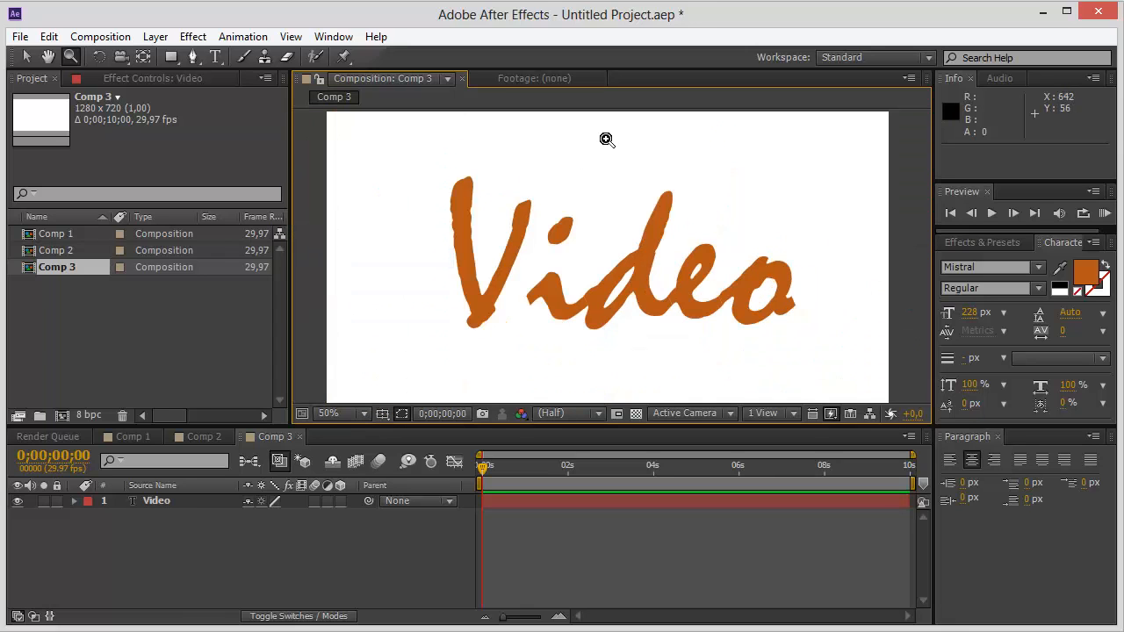
pyautogui.click(25, 57)
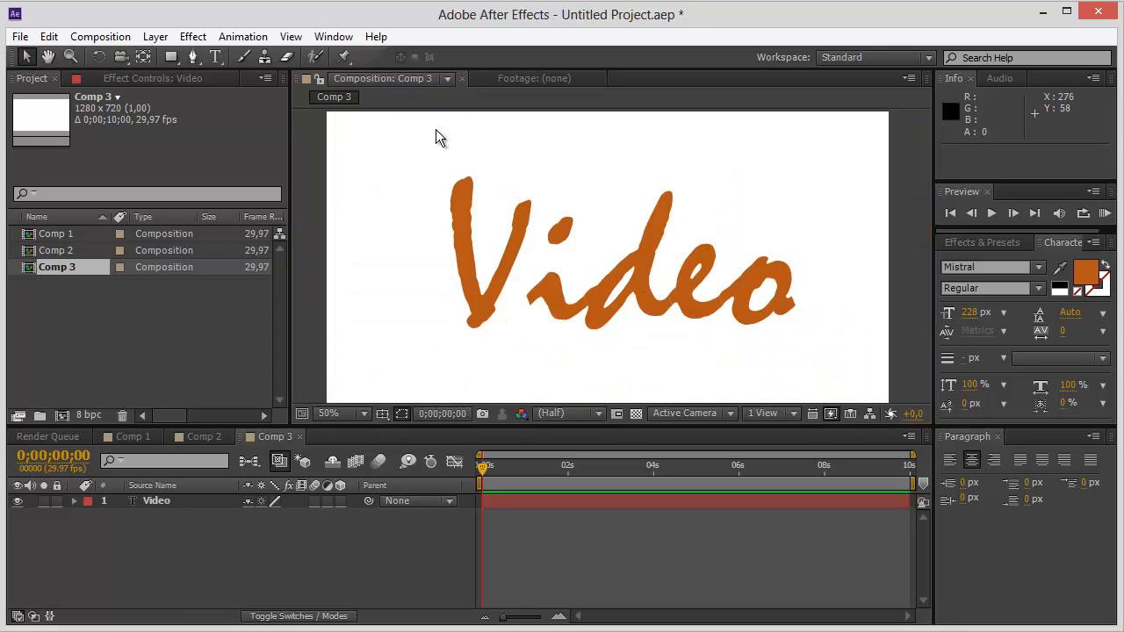
pyautogui.click(536, 197)
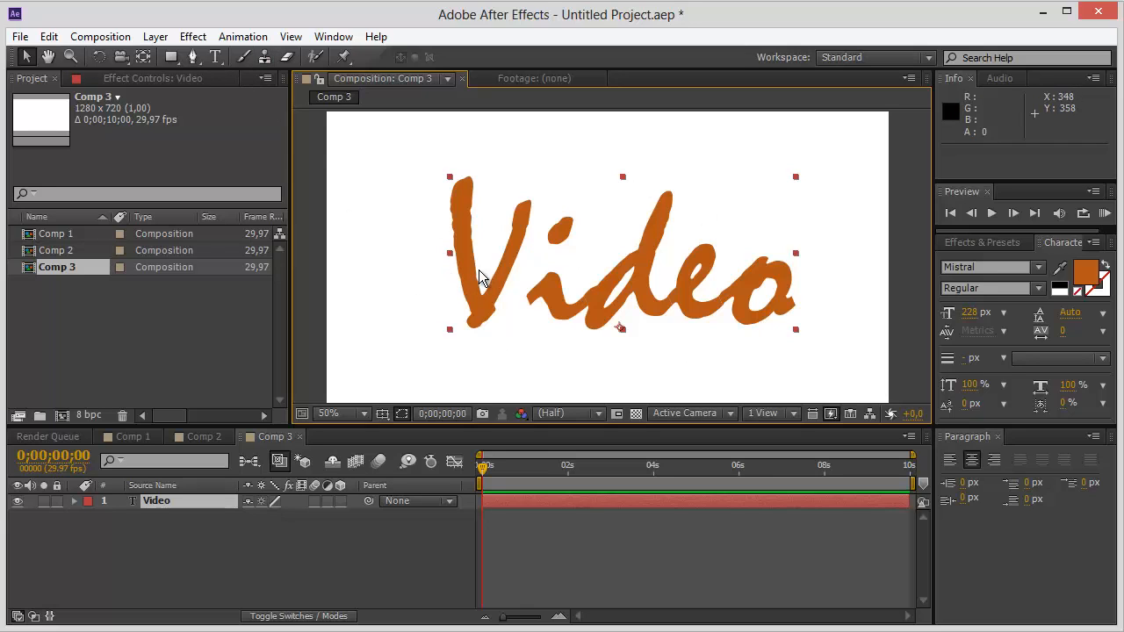
pyautogui.click(193, 57)
pyautogui.click(457, 181)
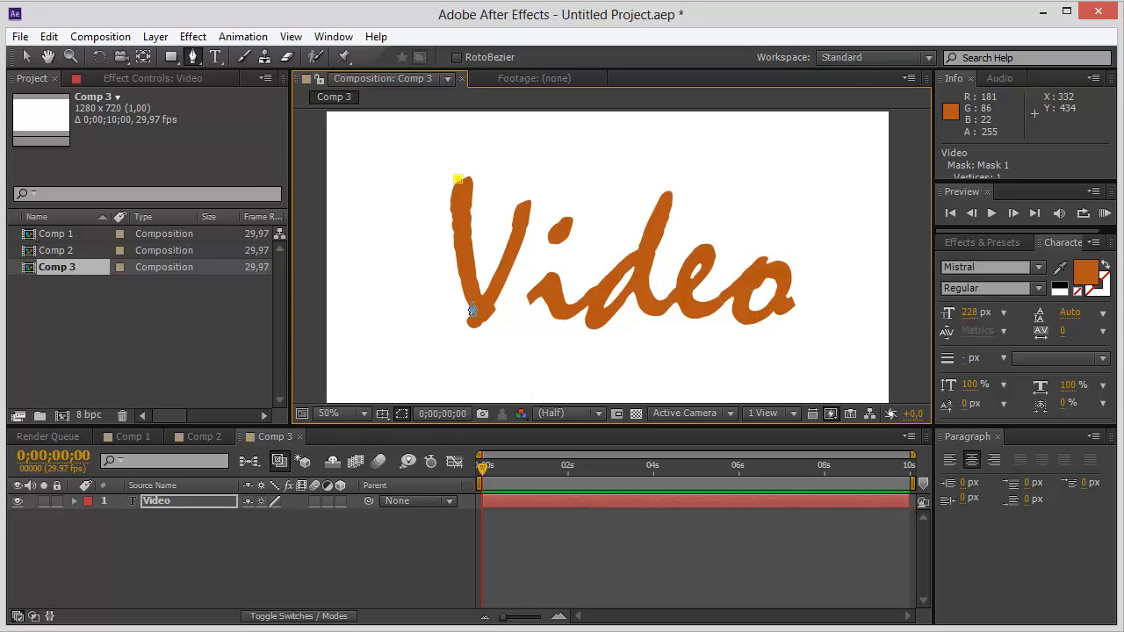
pyautogui.moveTo(471, 302); pyautogui.dragTo(476, 324)
pyautogui.moveTo(482, 331); pyautogui.dragTo(477, 334)
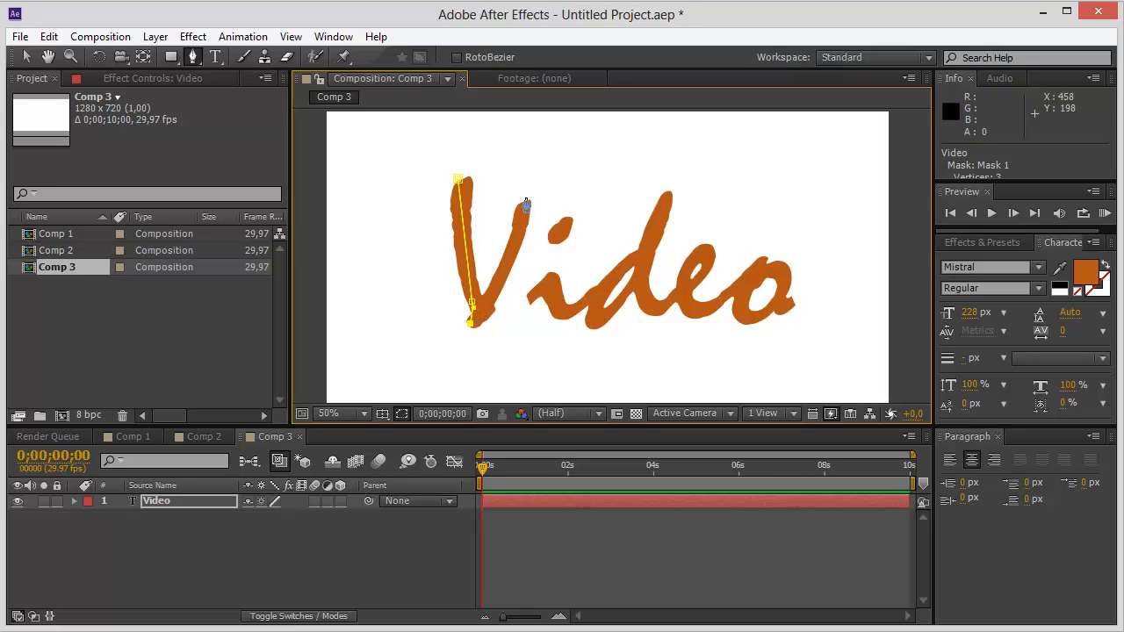
pyautogui.moveTo(525, 198)
pyautogui.mouseDown()
pyautogui.moveTo(540, 155)
pyautogui.moveTo(527, 136)
pyautogui.moveTo(534, 226)
pyautogui.moveTo(509, 306)
pyautogui.mouseUp()
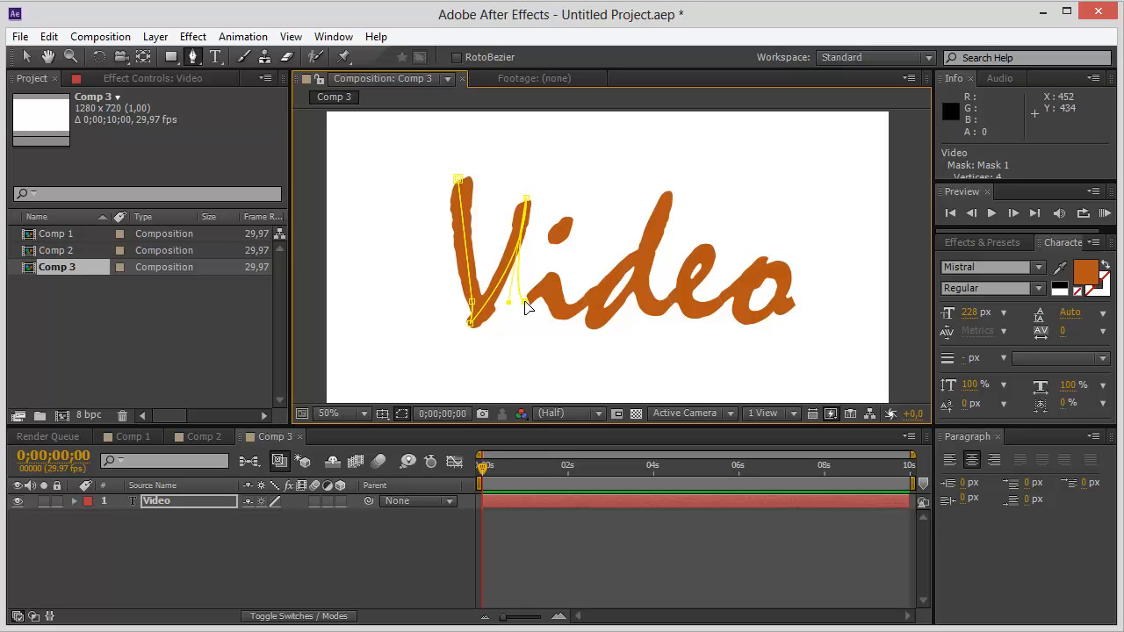
# Continue the open mask path along the i, d, e and o, finishing with the dot of the i.
pyautogui.click(552, 286)
pyautogui.moveTo(552, 285); pyautogui.dragTo(554, 289)
pyautogui.click(588, 299)
pyautogui.moveTo(590, 301)
pyautogui.mouseDown()
pyautogui.moveTo(619, 268)
pyautogui.moveTo(600, 304)
pyautogui.mouseUp()
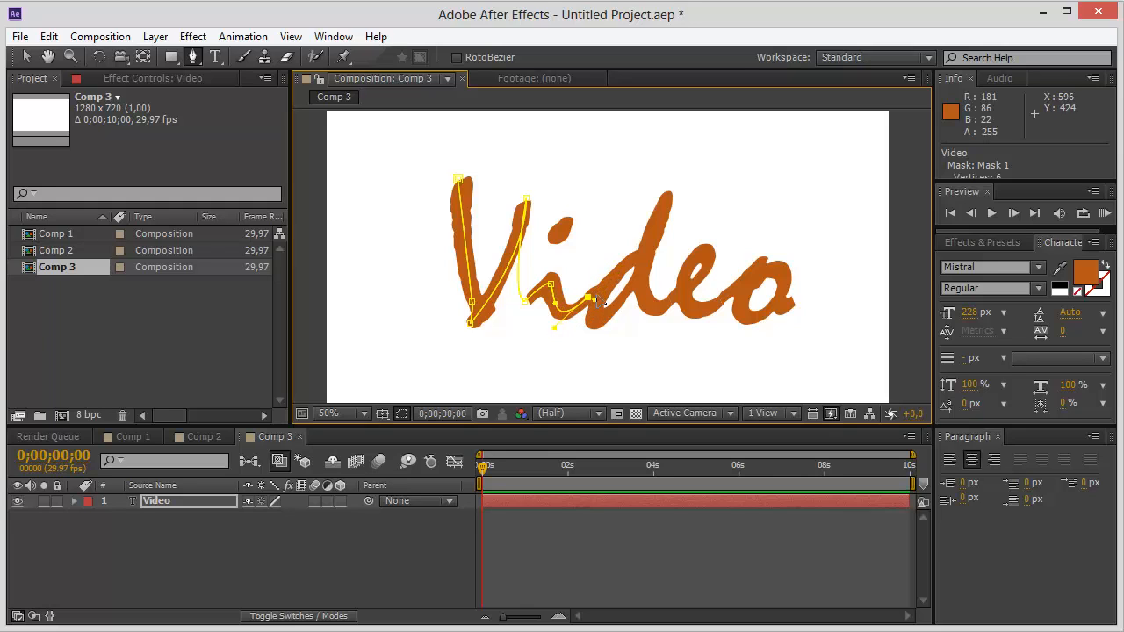
pyautogui.click(644, 264)
pyautogui.moveTo(639, 285)
pyautogui.mouseDown()
pyautogui.moveTo(644, 308)
pyautogui.moveTo(627, 299)
pyautogui.mouseUp()
pyautogui.click(587, 301)
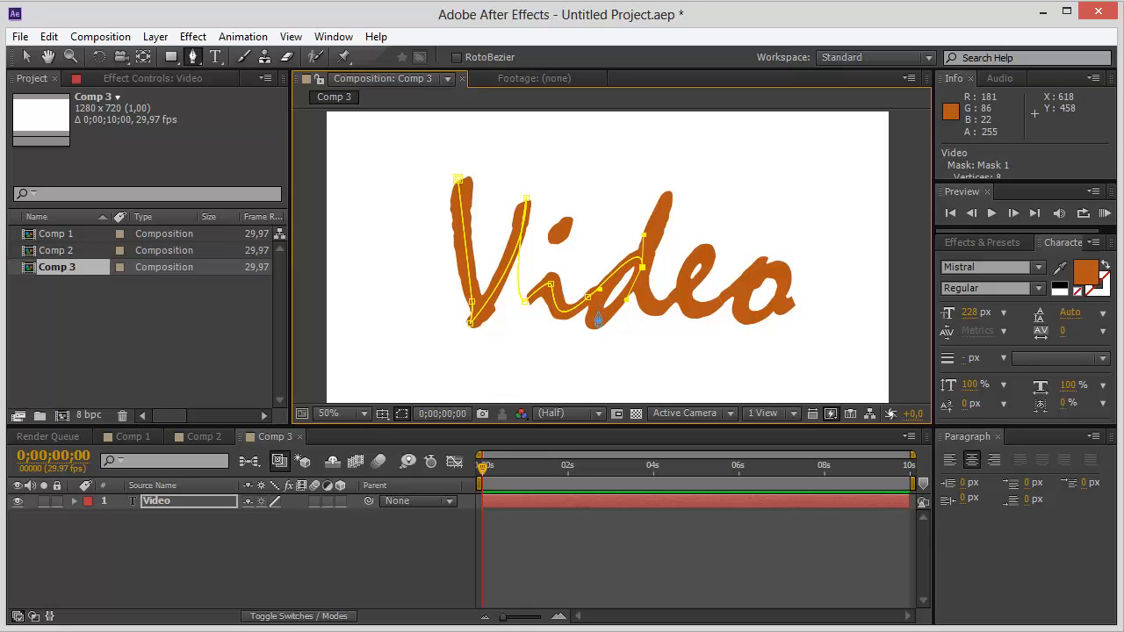
pyautogui.moveTo(591, 313); pyautogui.dragTo(597, 284)
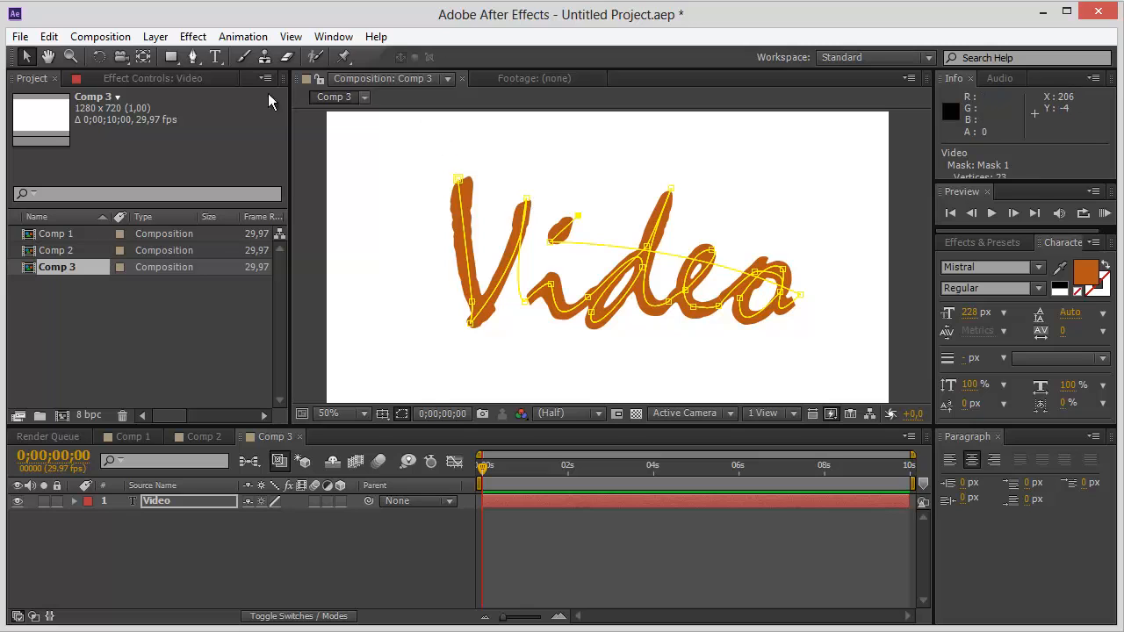
# Apply the Generate Stroke effect to the masked Video layer.
pyautogui.click(190, 36)
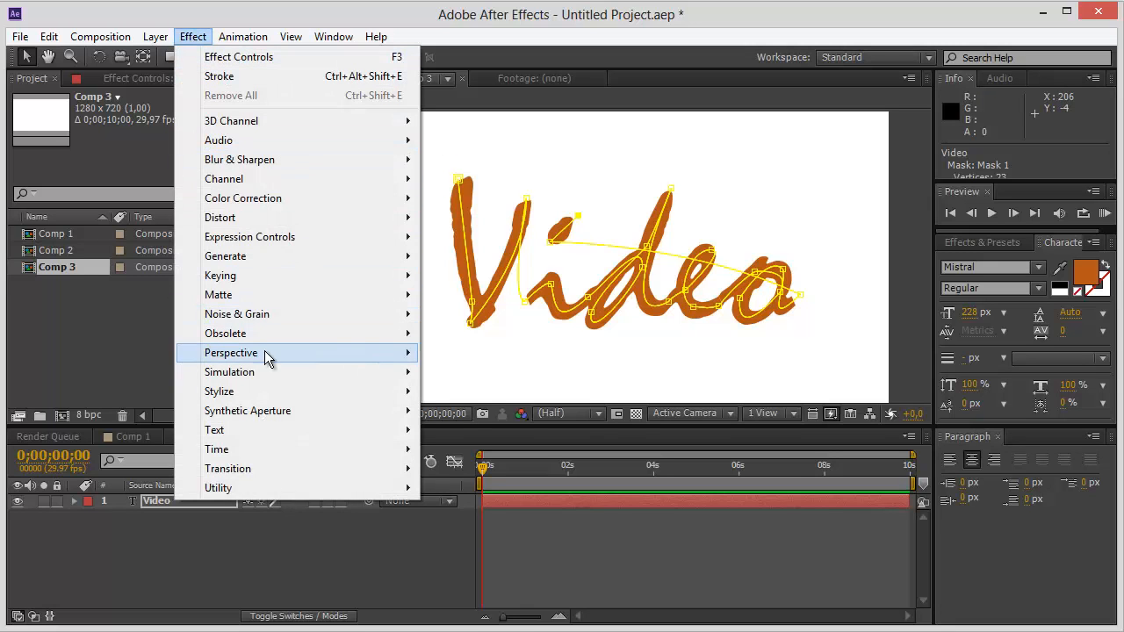
pyautogui.moveTo(346, 254)
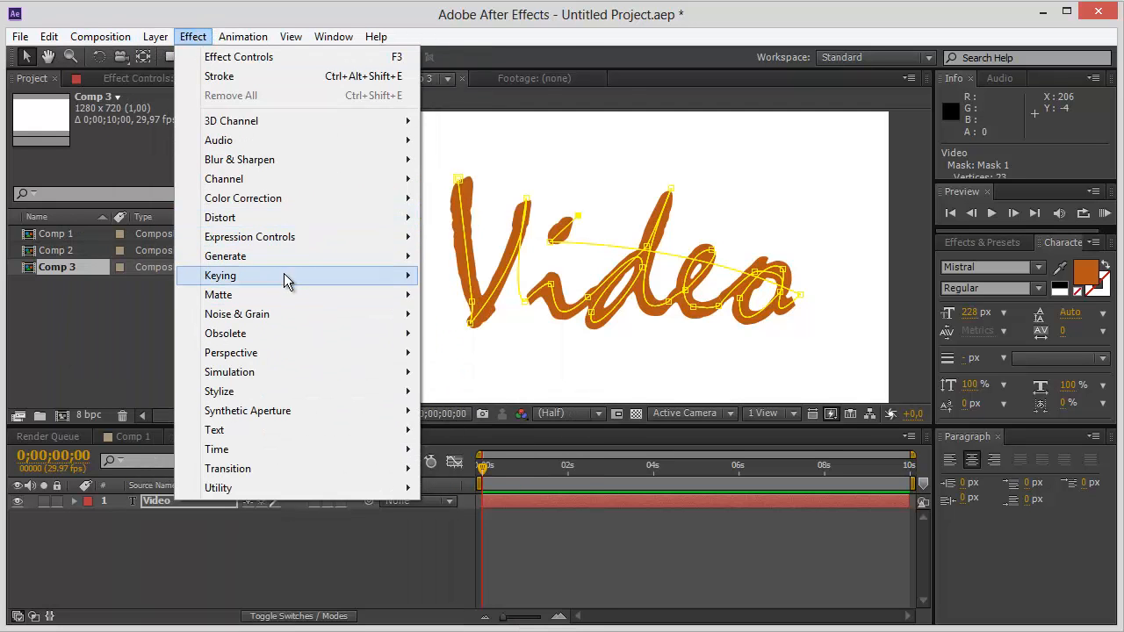
pyautogui.moveTo(295, 256)
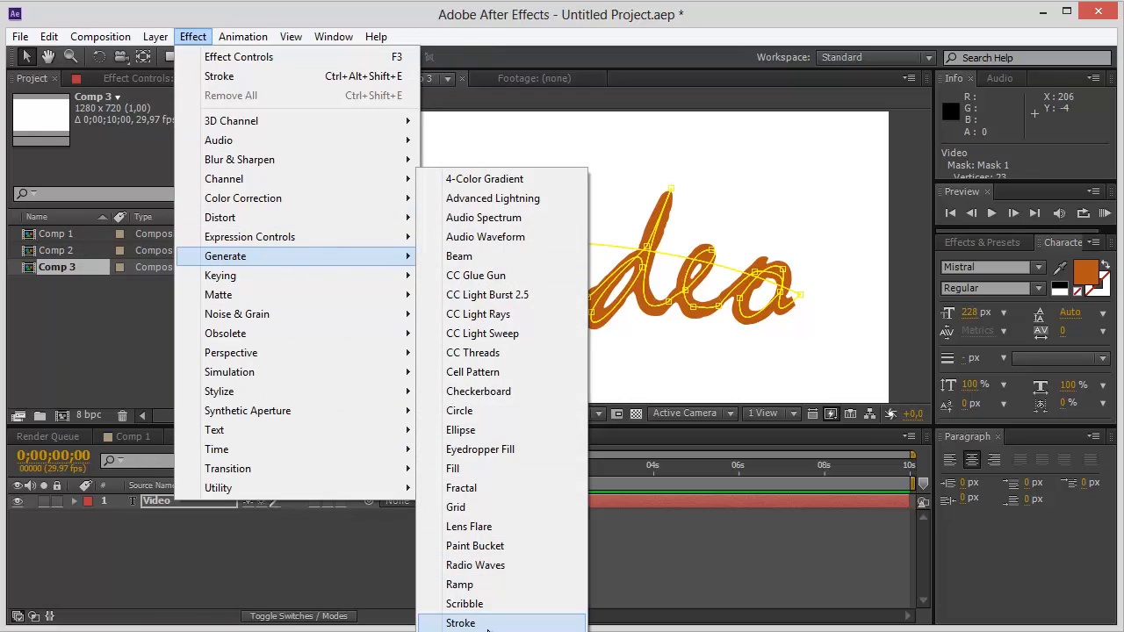
pyautogui.click(490, 624)
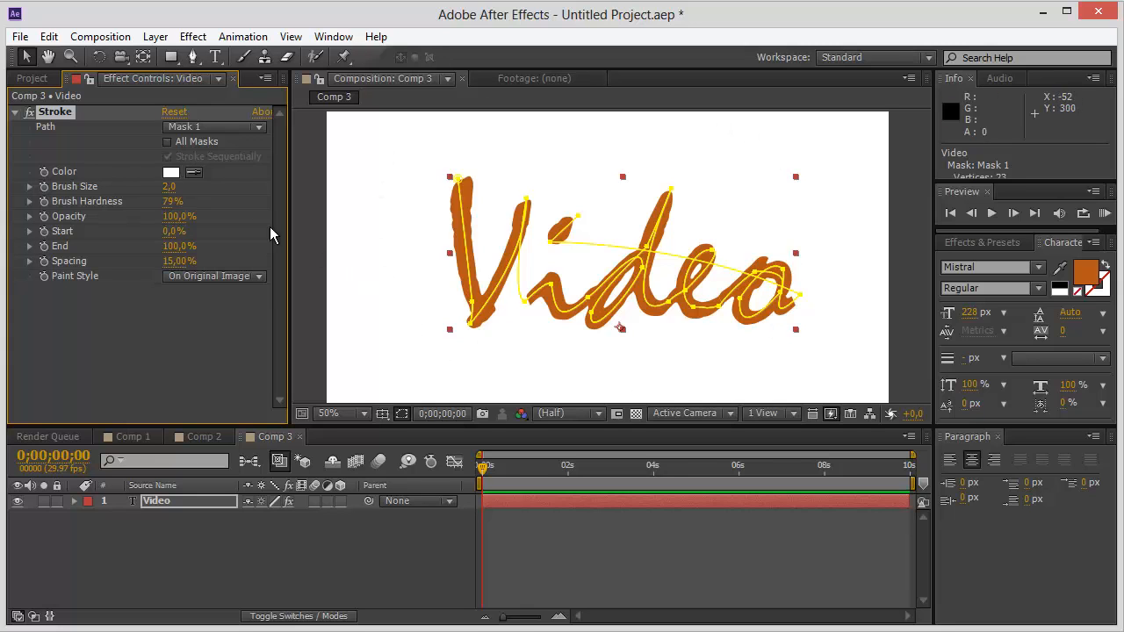
# Set the Stroke effect's color to red and its Brush Size to 40 so it covers the lettering.
pyautogui.click(171, 172)
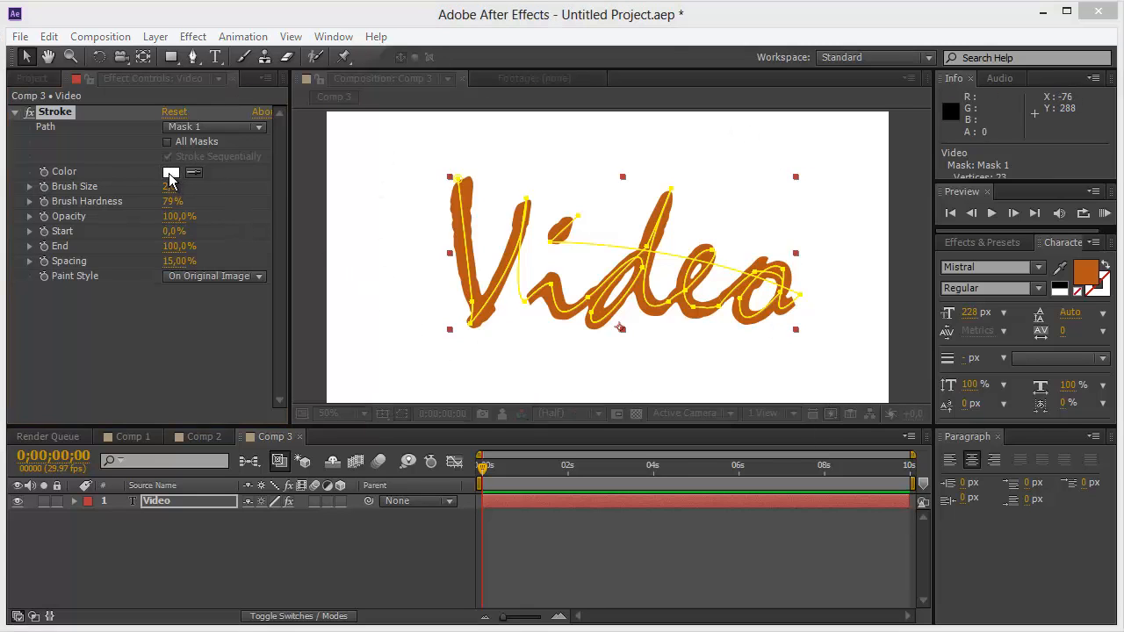
pyautogui.moveTo(606, 231); pyautogui.dragTo(643, 211)
pyautogui.click(773, 220)
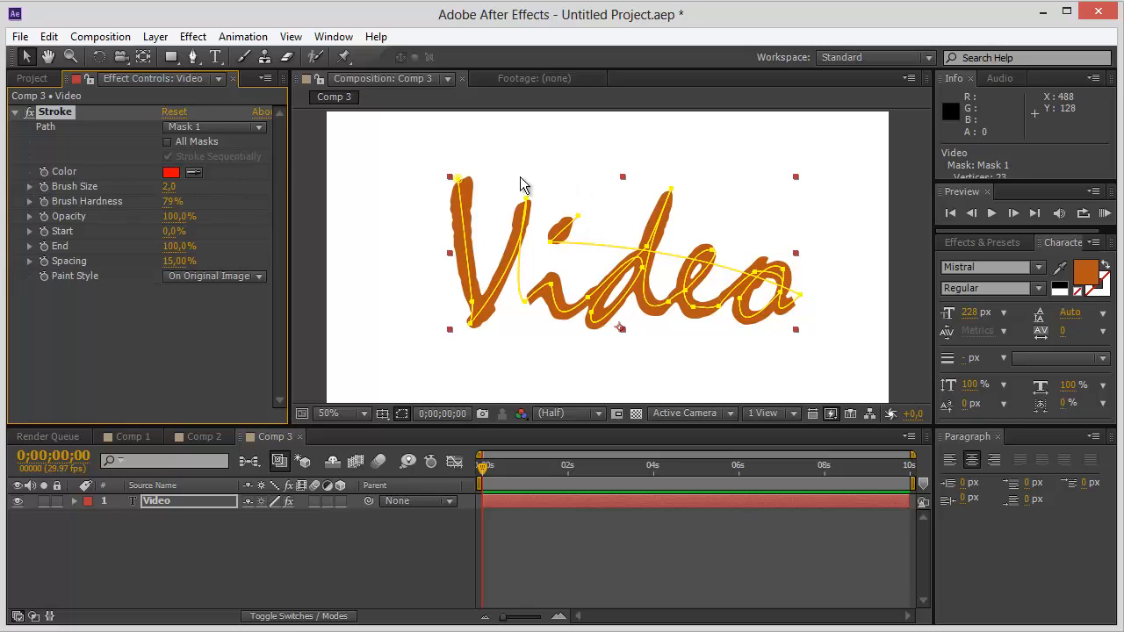
pyautogui.click(369, 237)
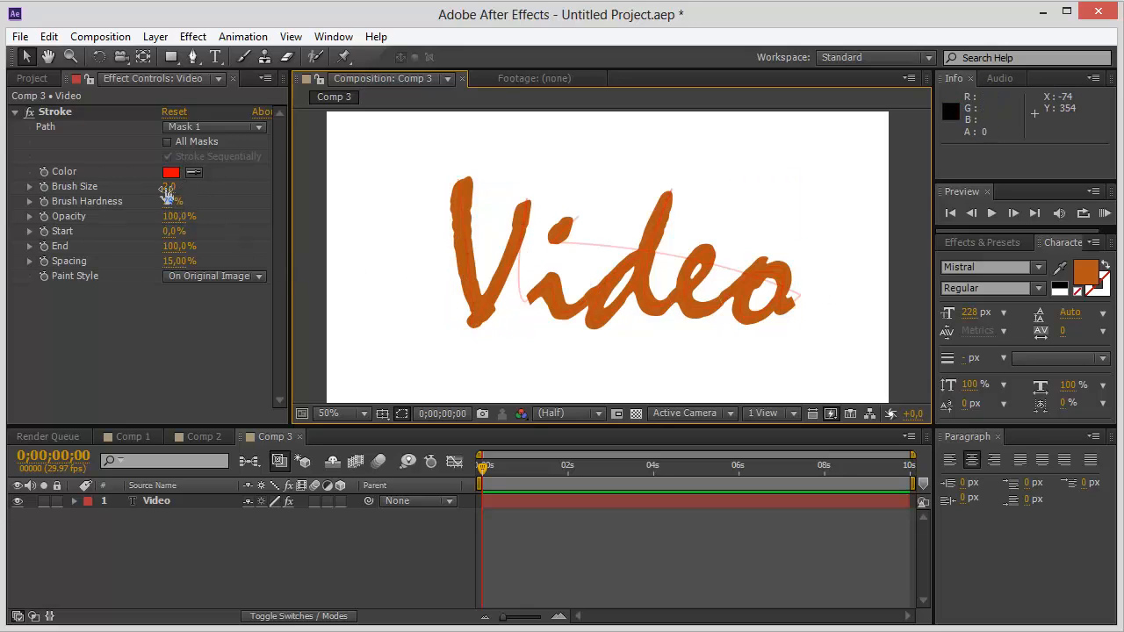
pyautogui.moveTo(168, 186)
pyautogui.mouseDown()
pyautogui.moveTo(220, 187)
pyautogui.moveTo(226, 202)
pyautogui.moveTo(256, 181)
pyautogui.moveTo(367, 160)
pyautogui.mouseUp()
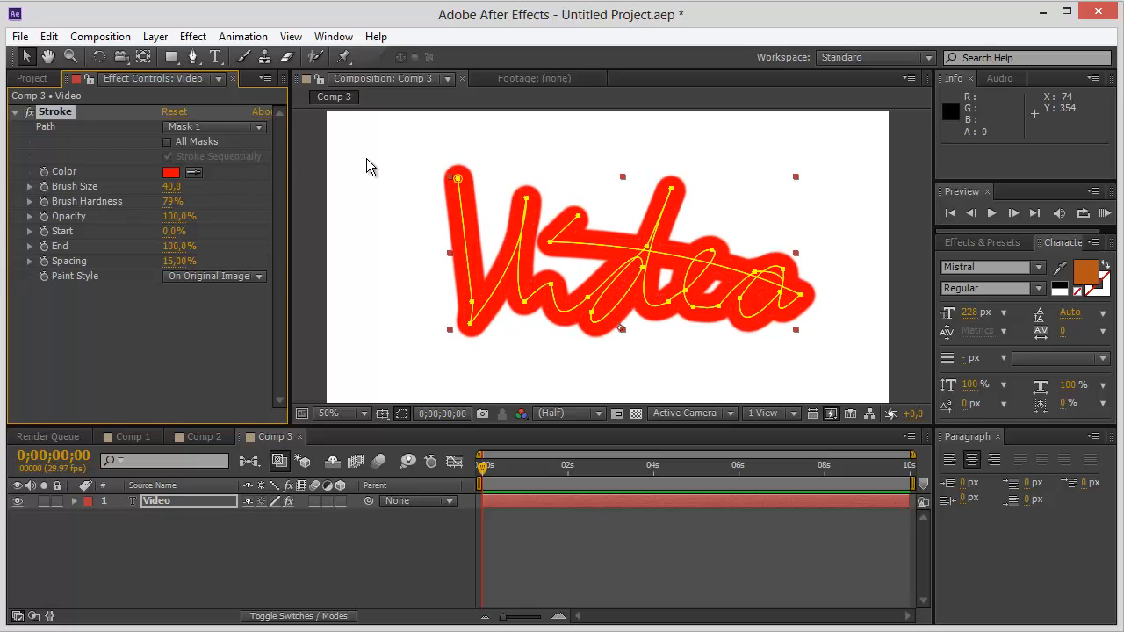
# Set the Stroke effect's Paint Style to Reveal Original Image and expand the Video layer's properties in the timeline.
pyautogui.click(341, 197)
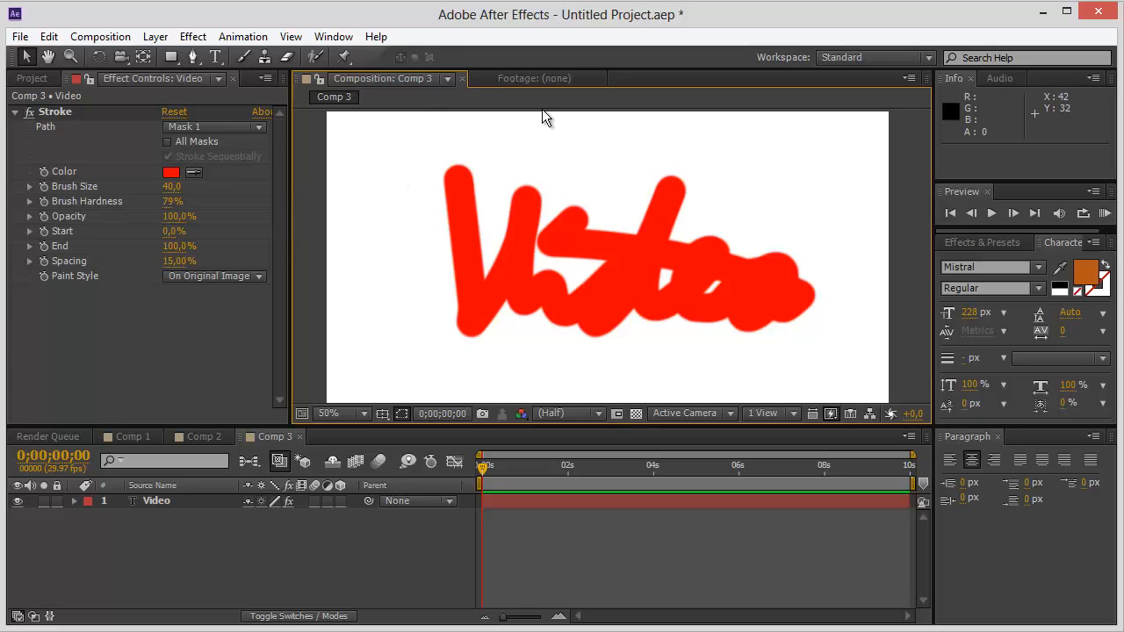
pyautogui.click(470, 278)
pyautogui.click(259, 277)
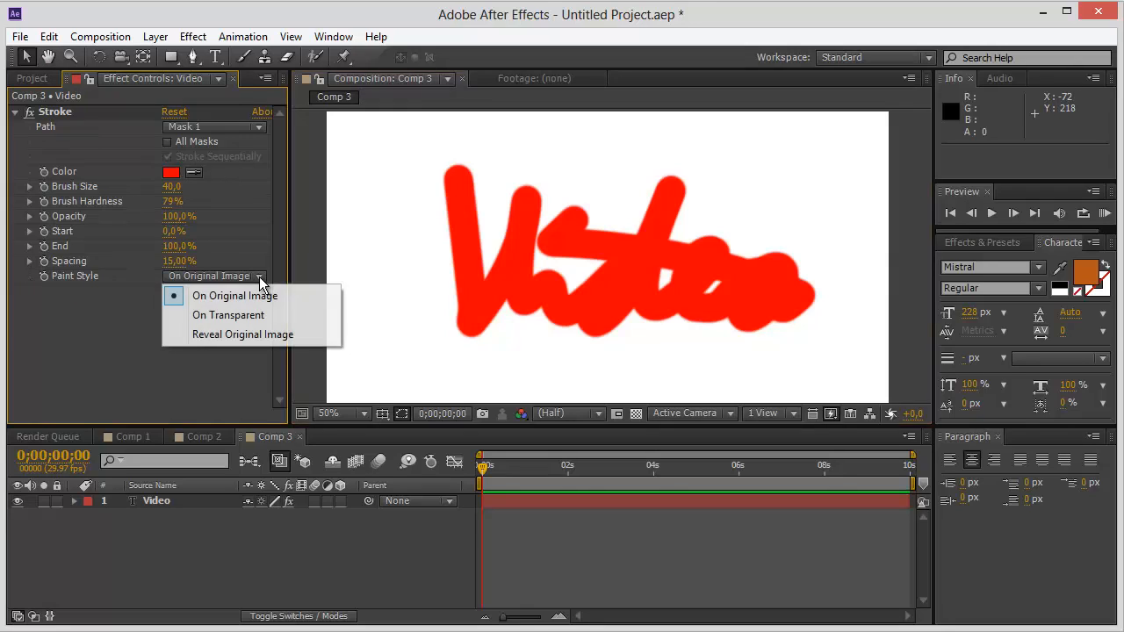
pyautogui.click(235, 336)
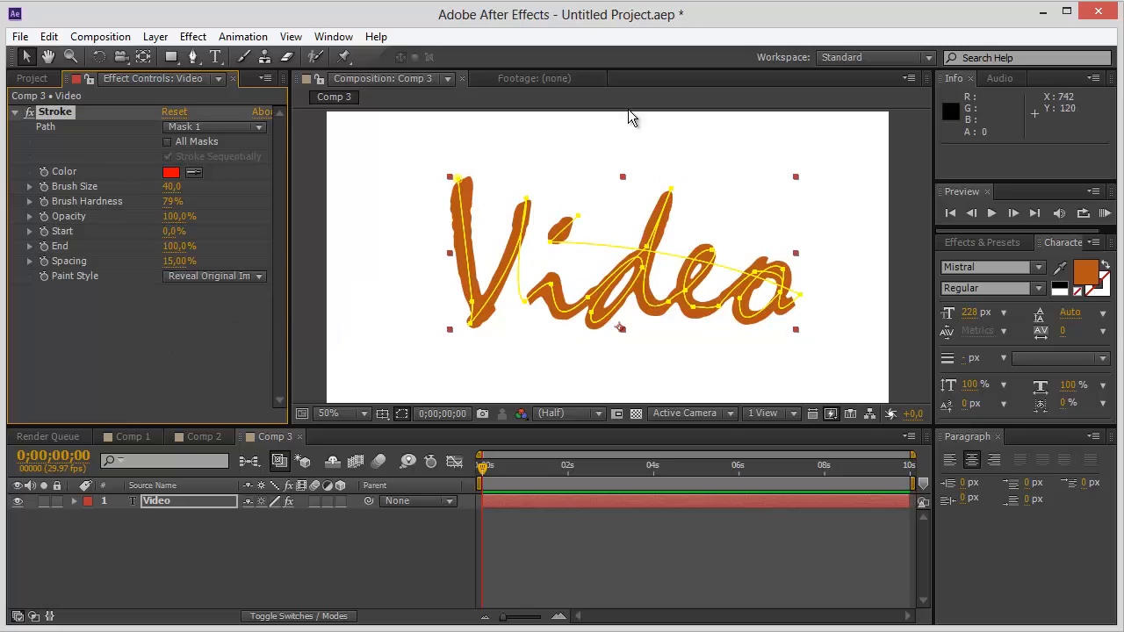
pyautogui.click(372, 295)
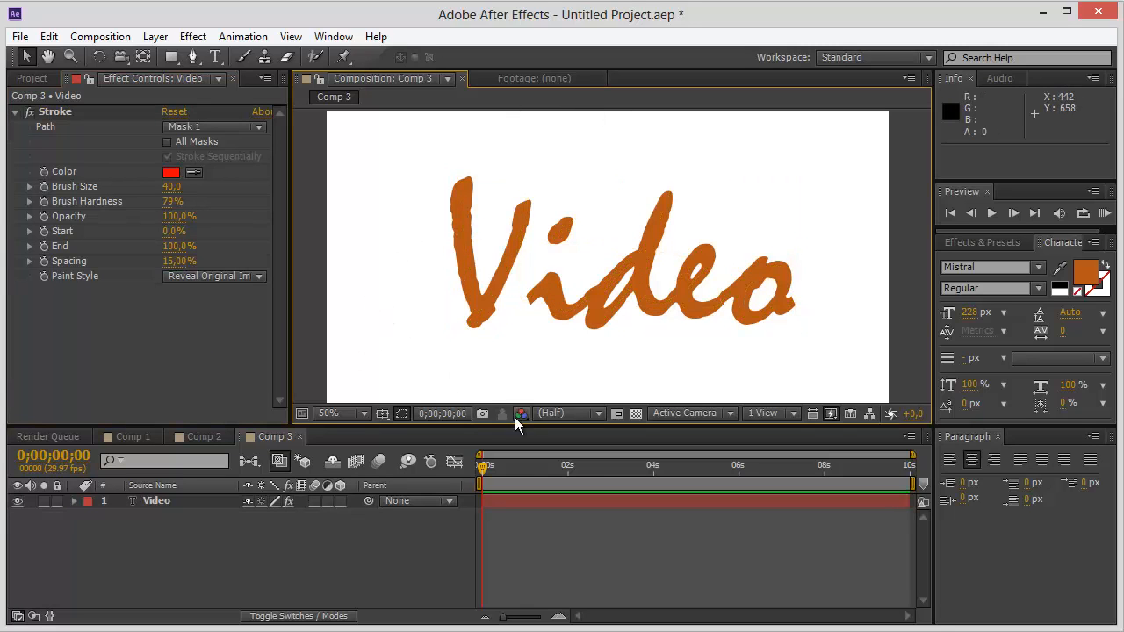
pyautogui.click(458, 220)
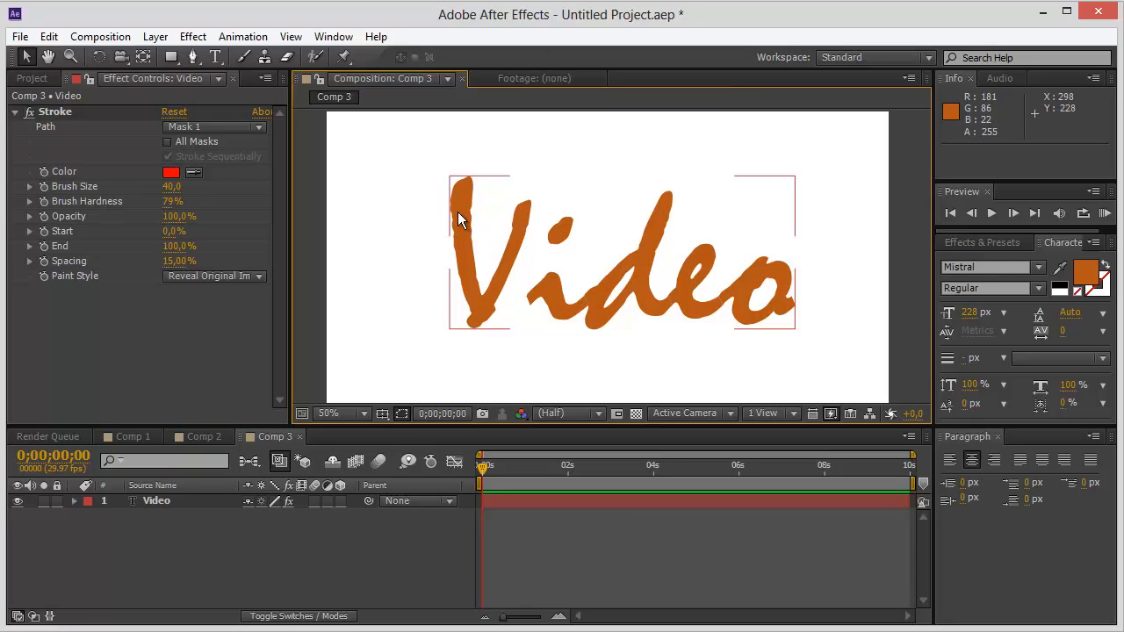
pyautogui.click(378, 275)
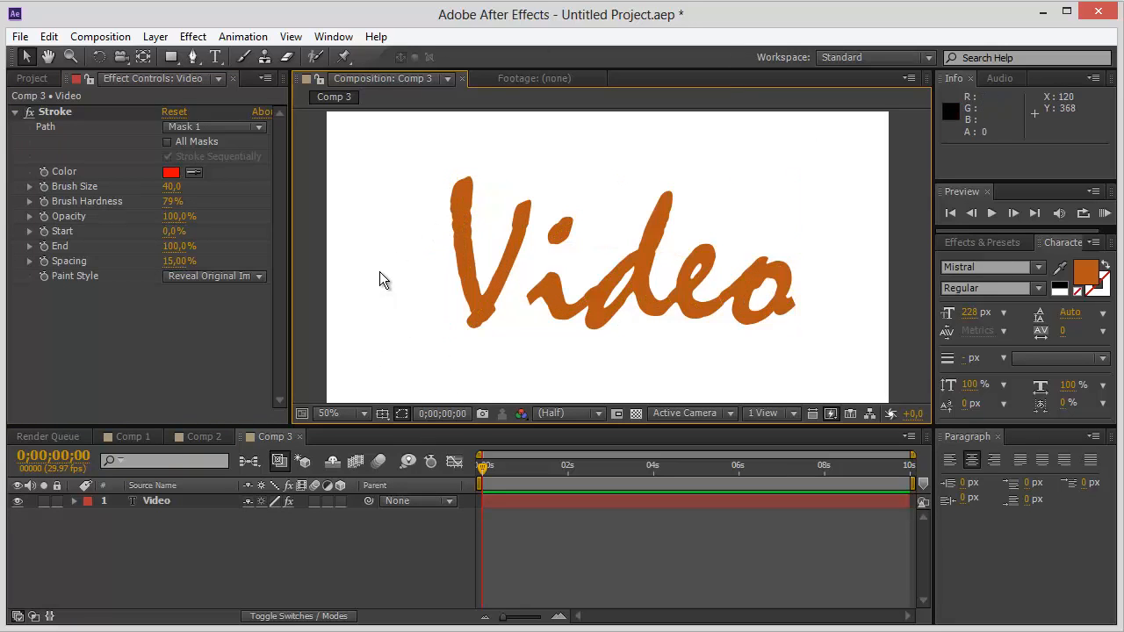
pyautogui.click(72, 501)
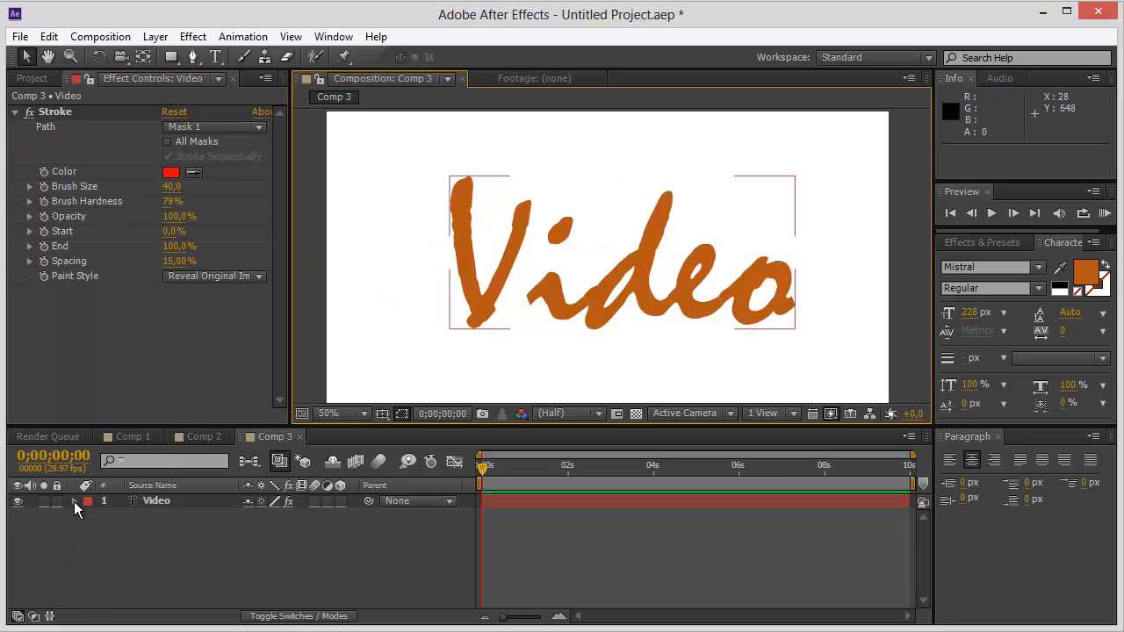
pyautogui.click(74, 501)
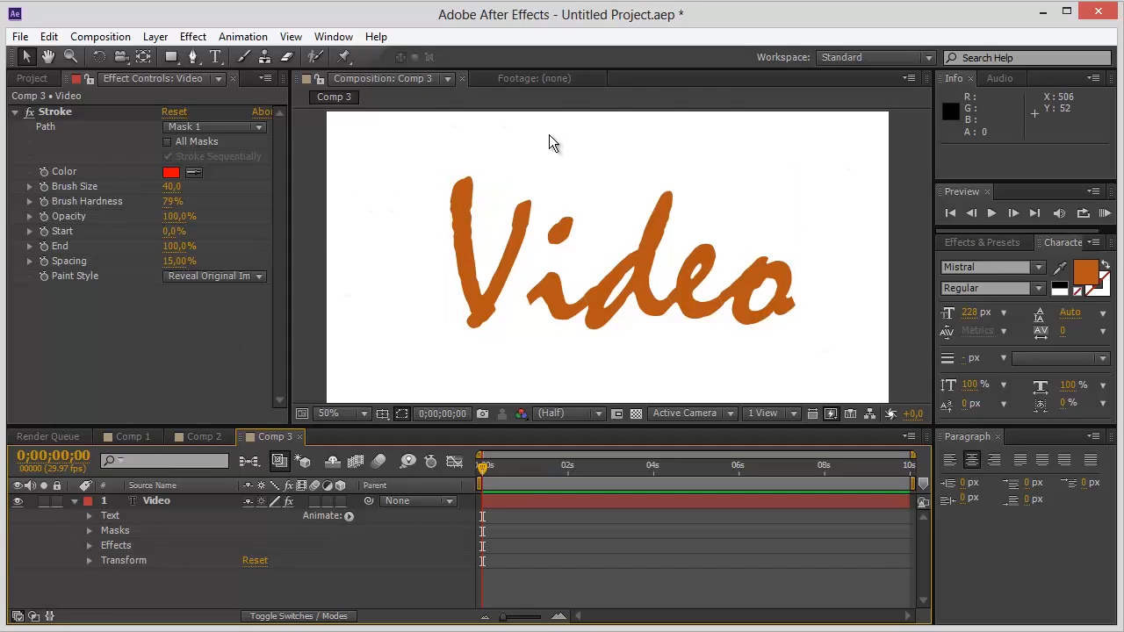
# Switch the Stroke's Paint Style to On Original Image for comparison and return it to Reveal Original Image.
pyautogui.click(256, 276)
pyautogui.click(233, 296)
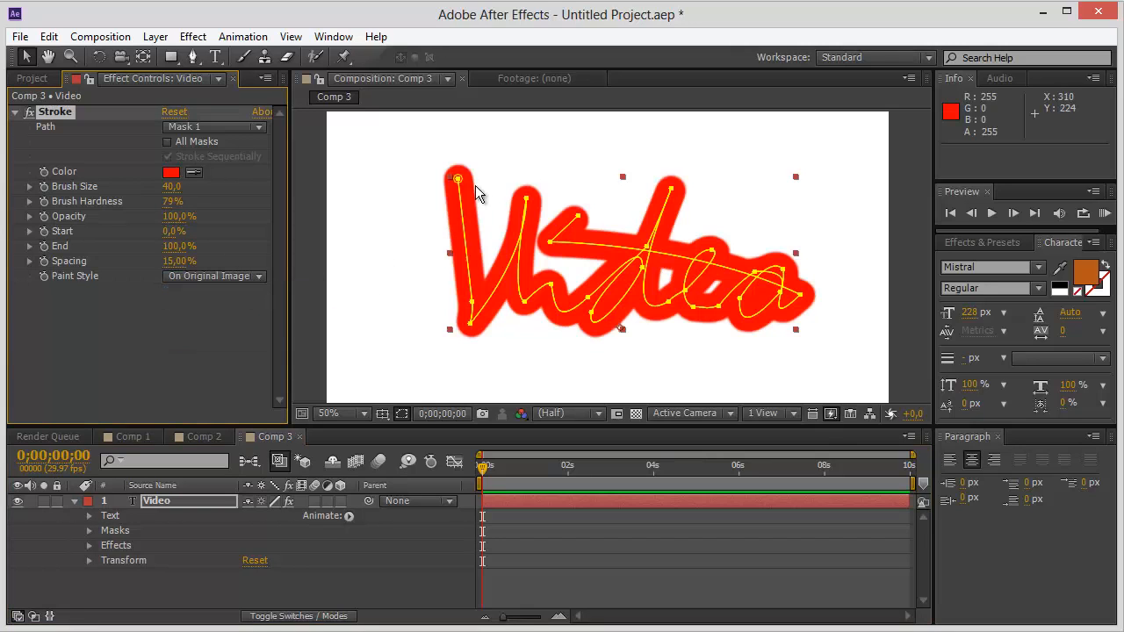
pyautogui.click(369, 183)
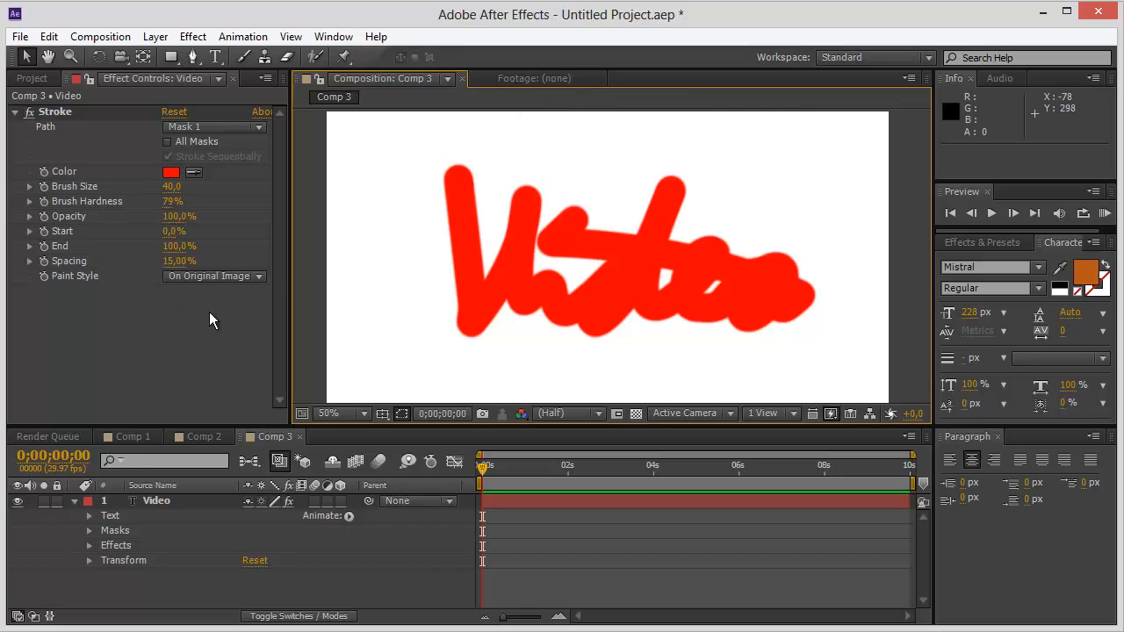
pyautogui.click(263, 274)
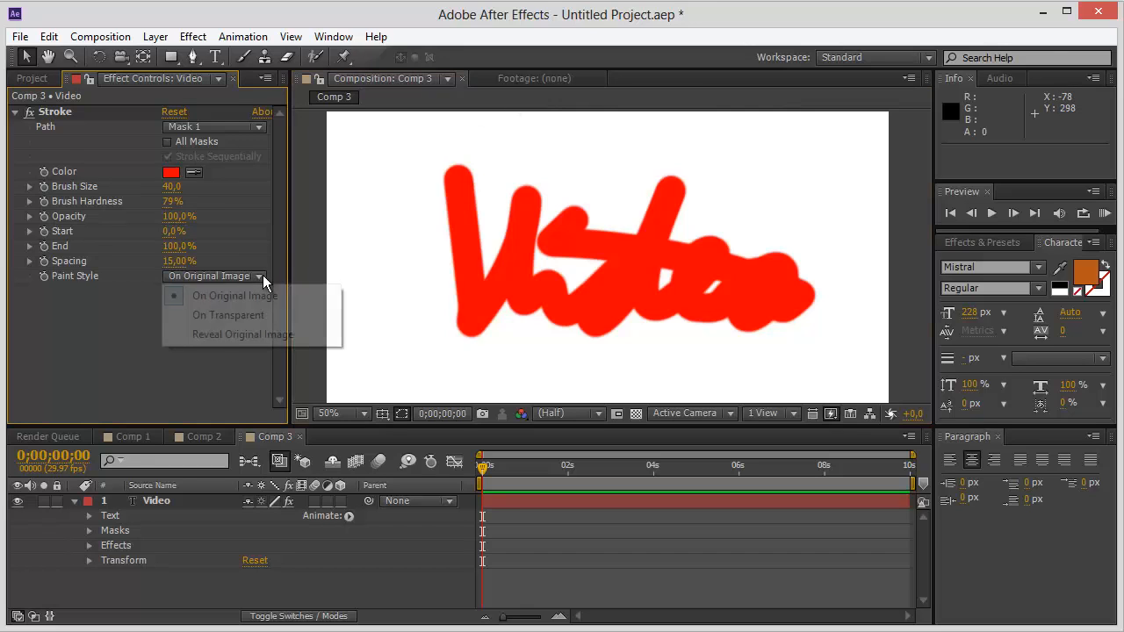
pyautogui.click(233, 337)
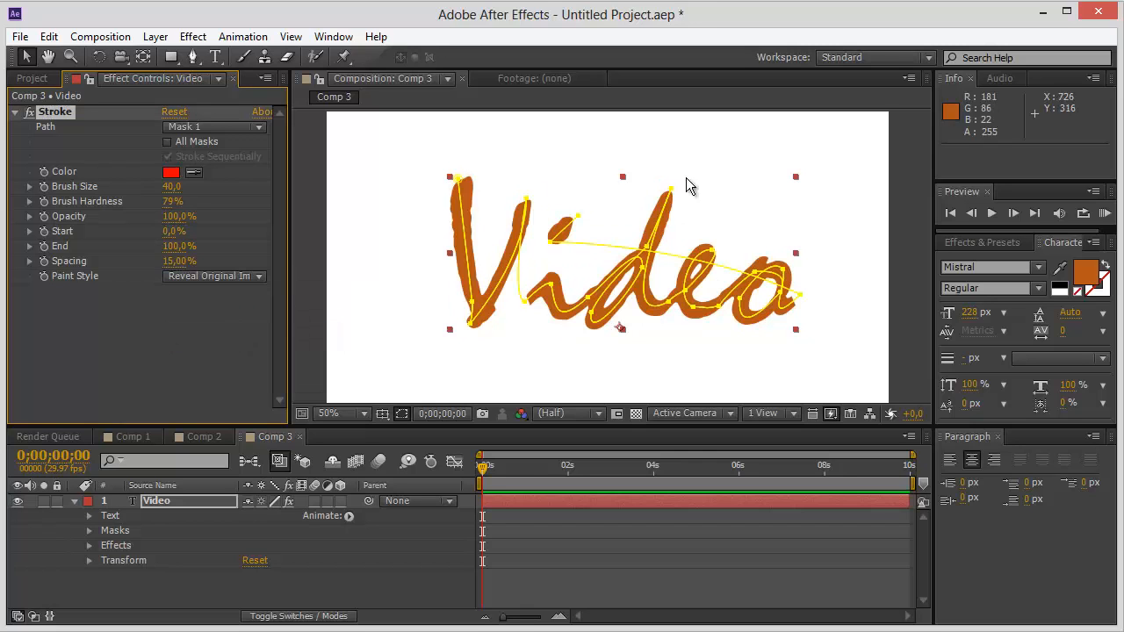
pyautogui.click(405, 245)
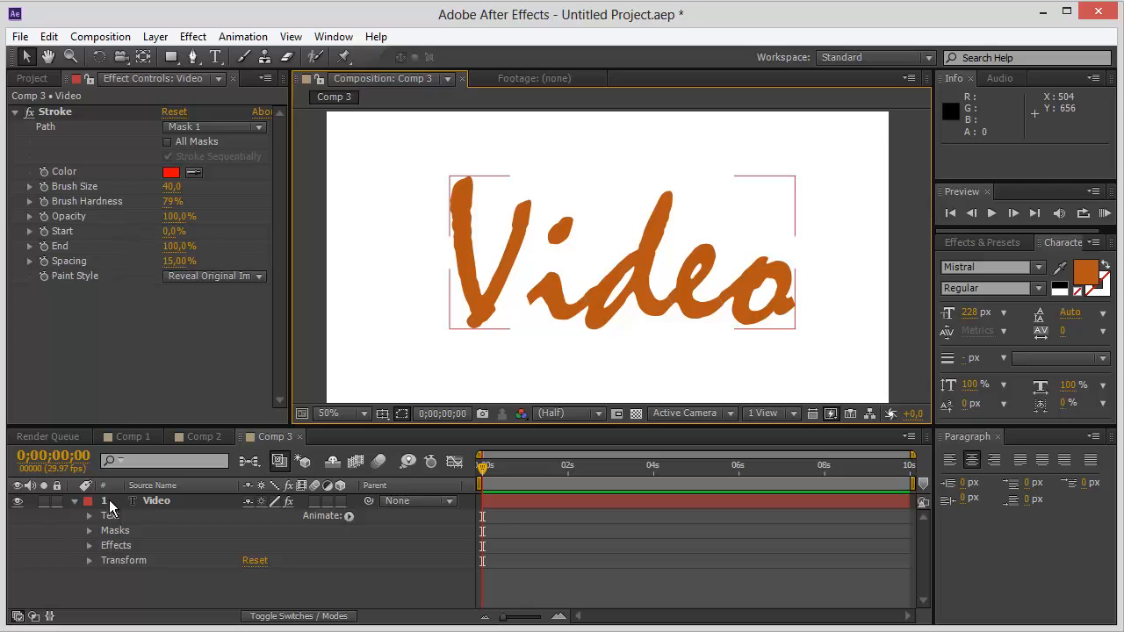
# Expand the Video layer's Stroke properties in the timeline and set End to 0%.
pyautogui.click(89, 545)
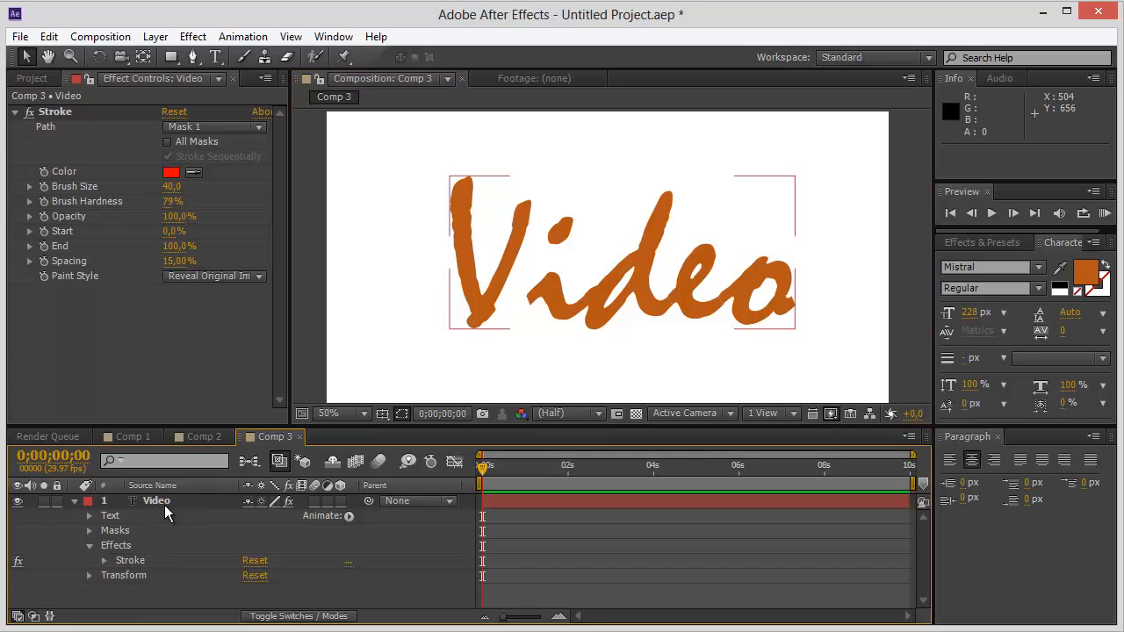
pyautogui.click(104, 560)
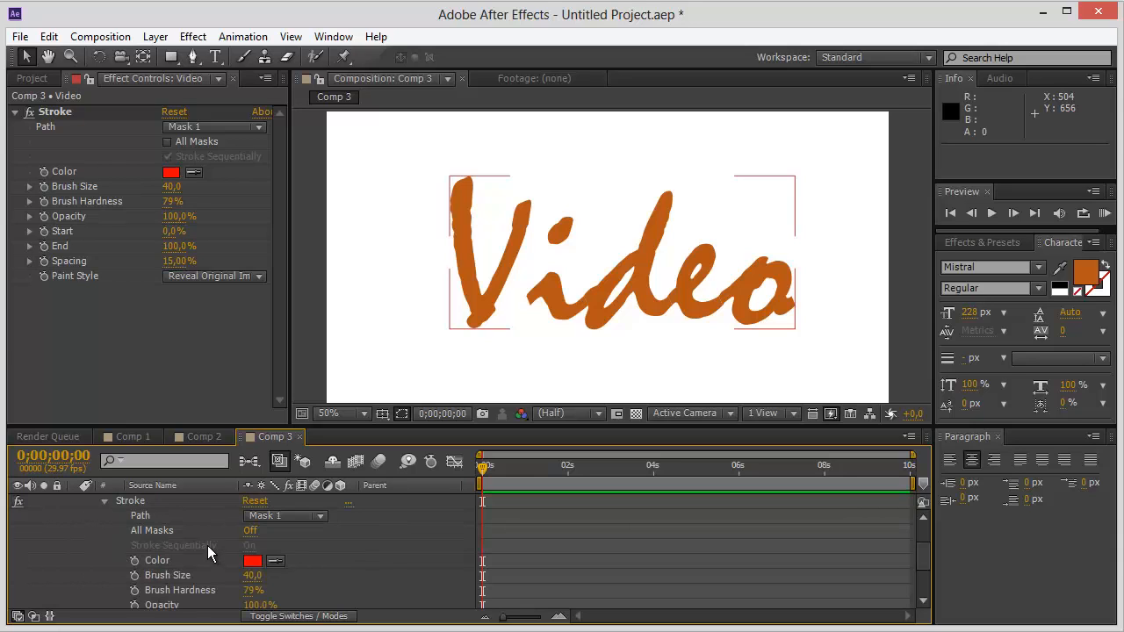
pyautogui.scroll(-1, 450, 575)
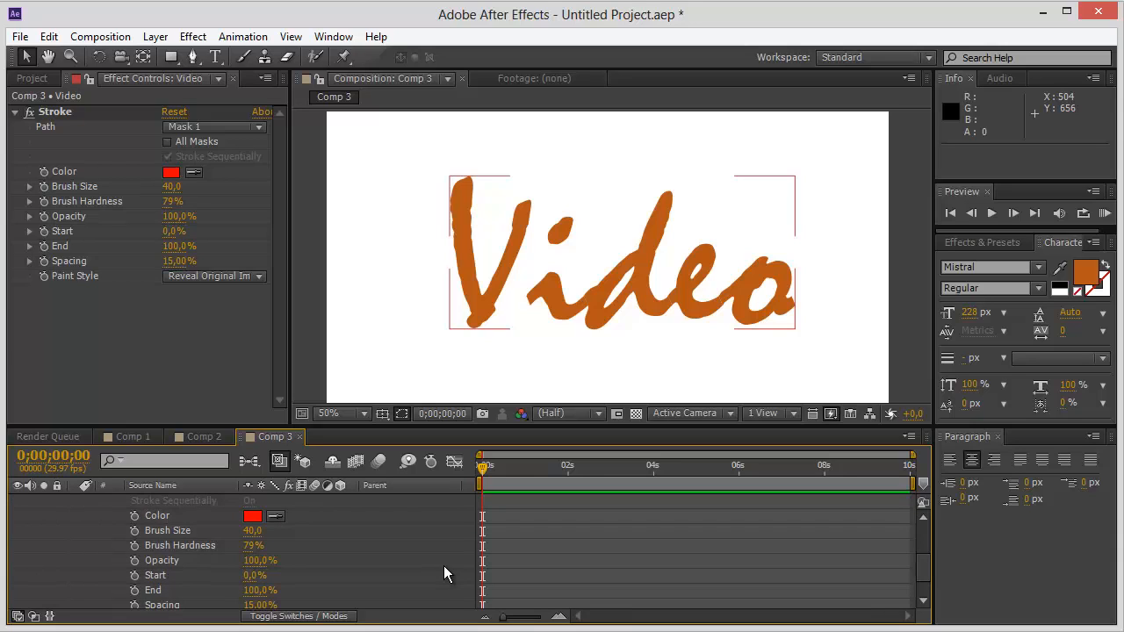
pyautogui.scroll(-1, 441, 567)
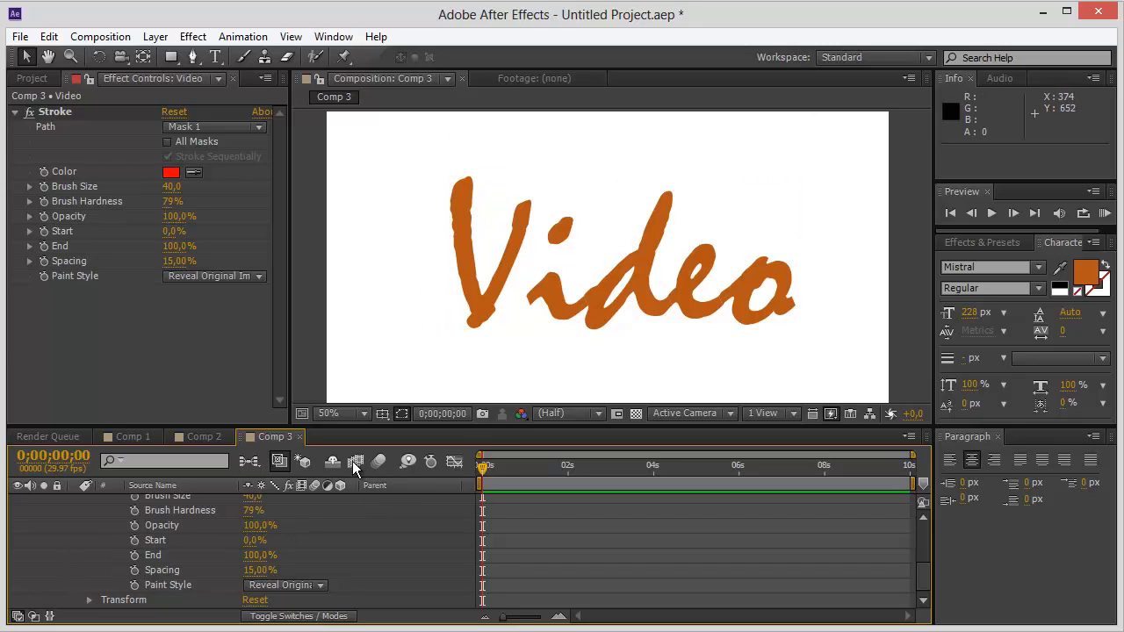
pyautogui.click(381, 347)
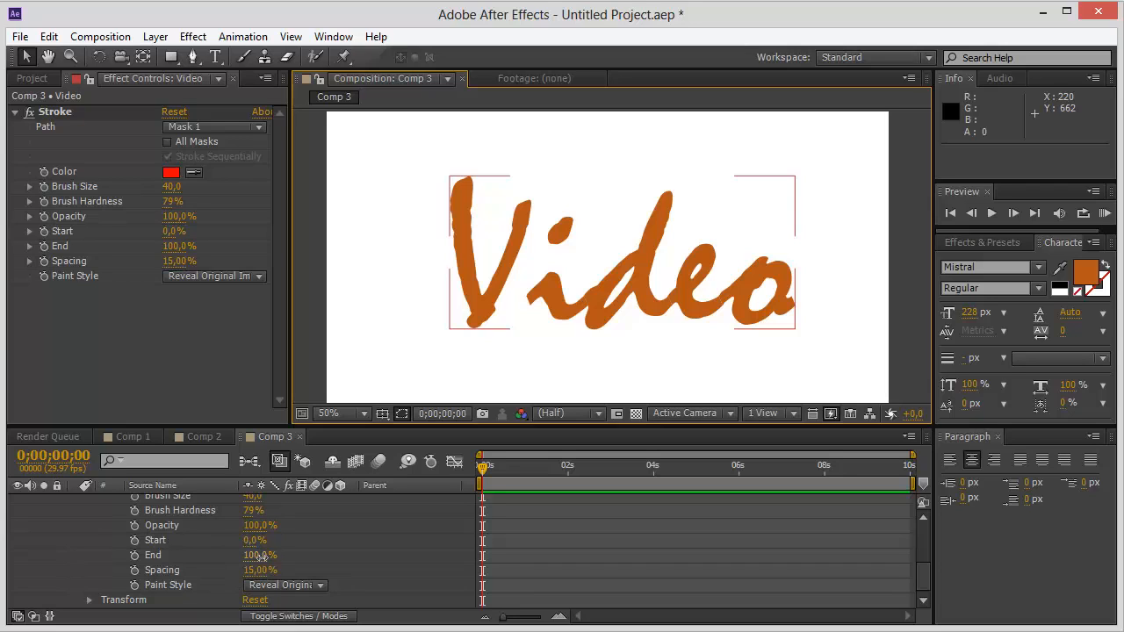
pyautogui.moveTo(257, 556); pyautogui.dragTo(177, 559)
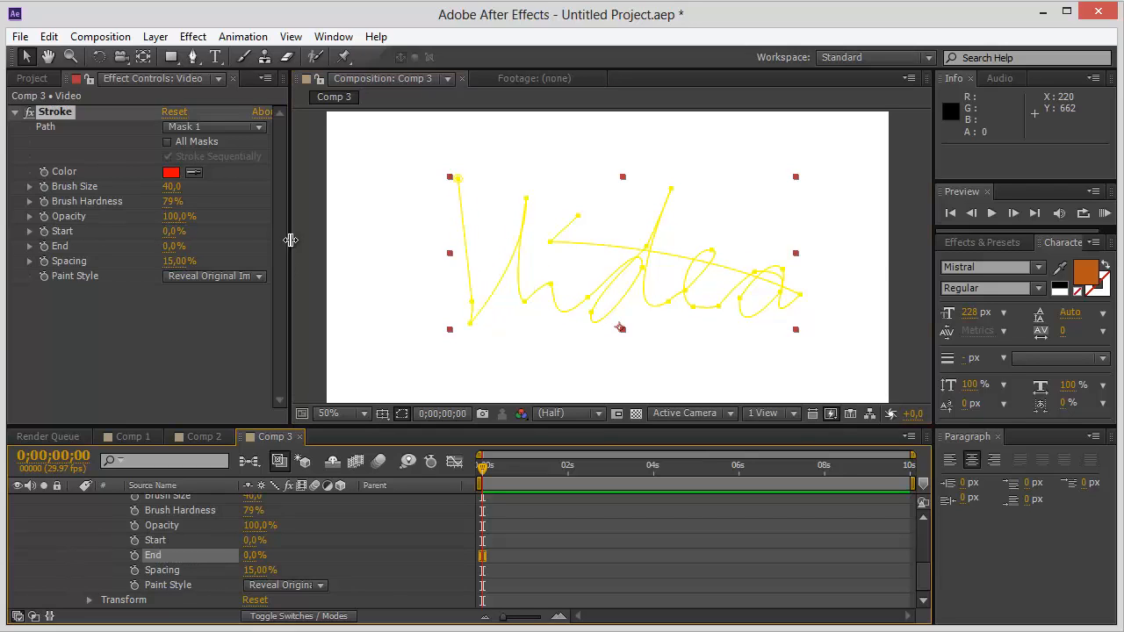
pyautogui.click(384, 309)
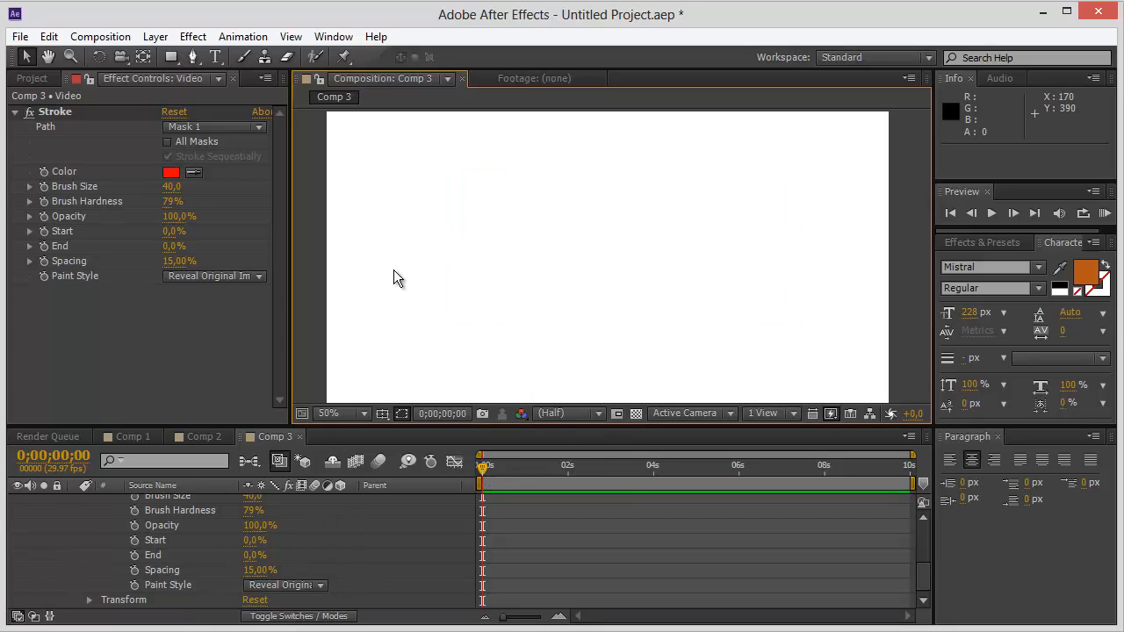
# Keyframe the Stroke's Start value at 0% on the first frame and at 100% at 0;00;03;01.
pyautogui.click(135, 540)
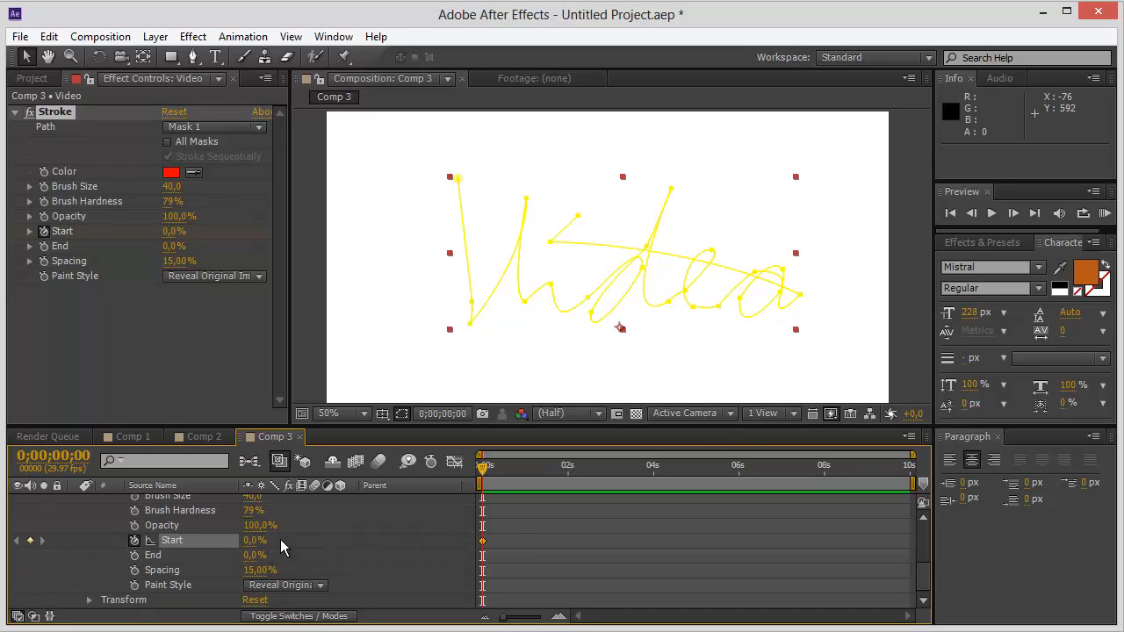
pyautogui.moveTo(484, 468); pyautogui.dragTo(614, 472)
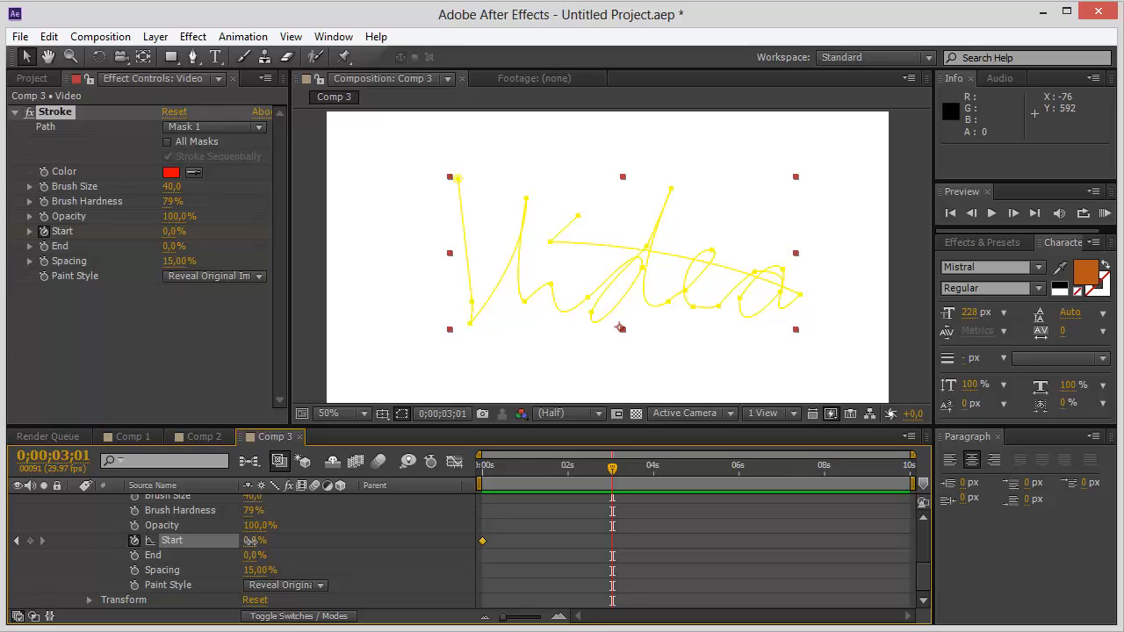
pyautogui.moveTo(251, 540); pyautogui.dragTo(253, 540)
pyautogui.moveTo(254, 541); pyautogui.dragTo(357, 521)
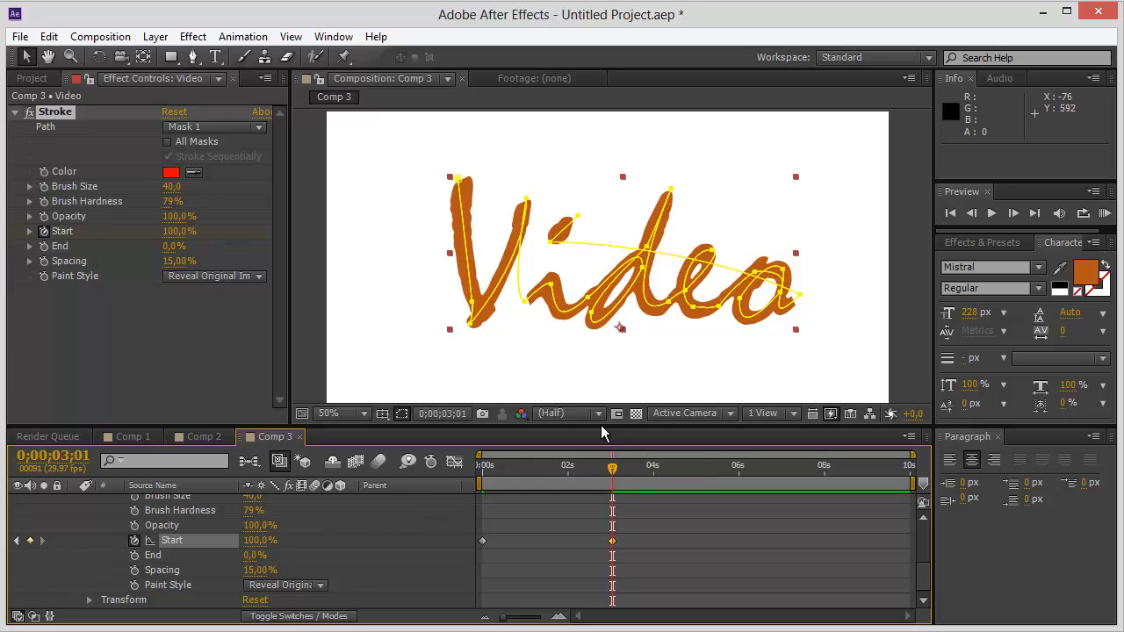
pyautogui.click(375, 357)
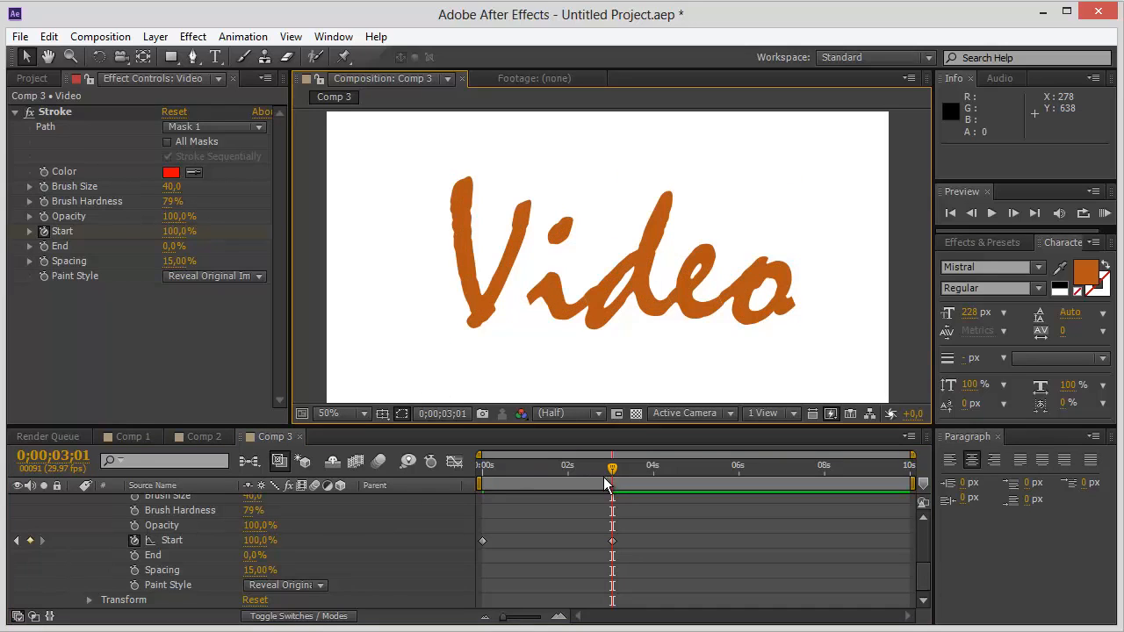
# Preview the handwriting animation of the Video text from the first frame.
pyautogui.moveTo(613, 464); pyautogui.dragTo(426, 496)
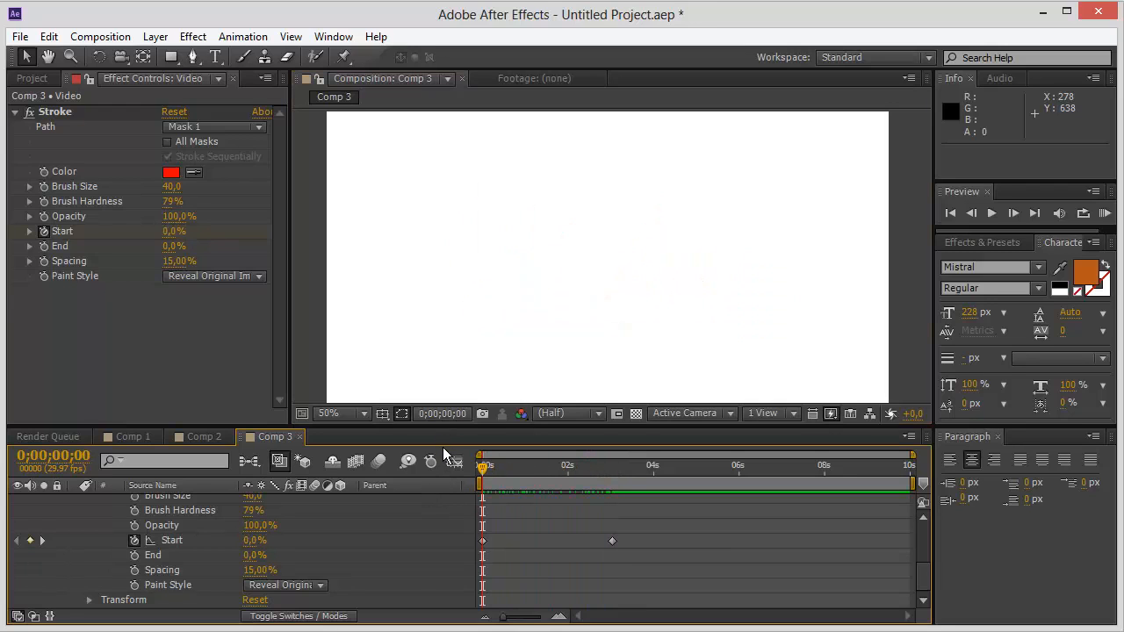
pyautogui.press('space')
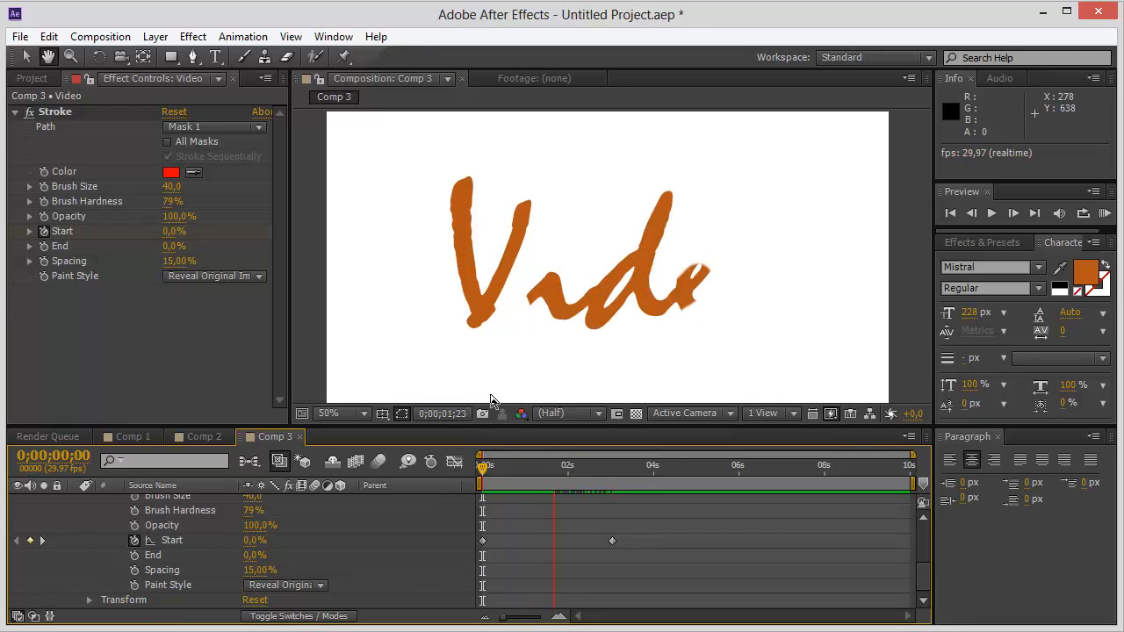
pyautogui.press('space')
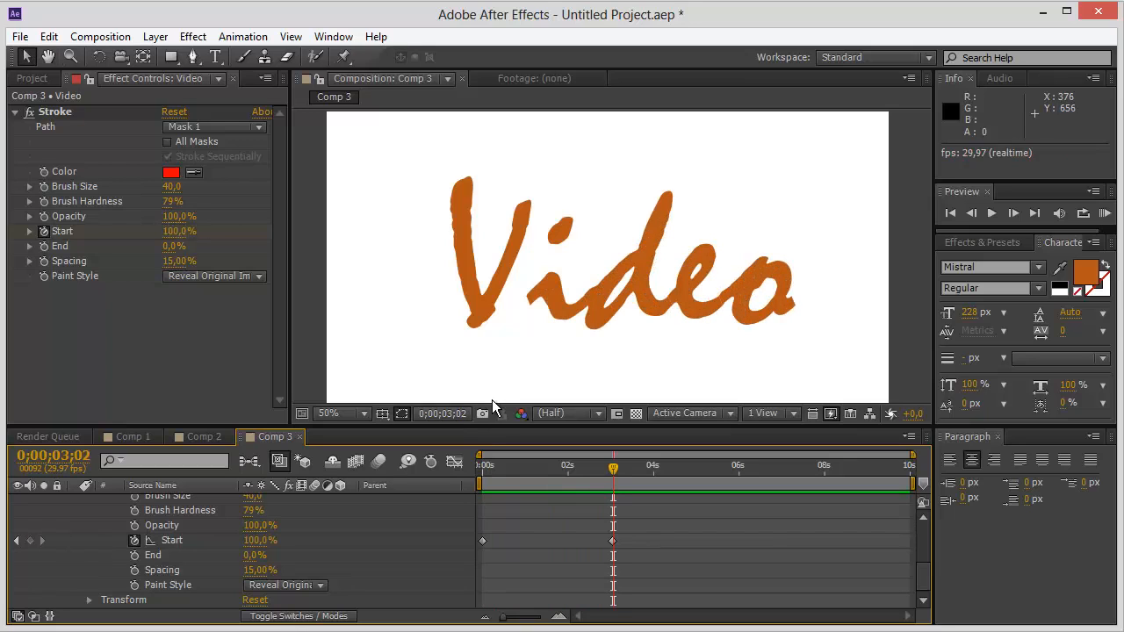